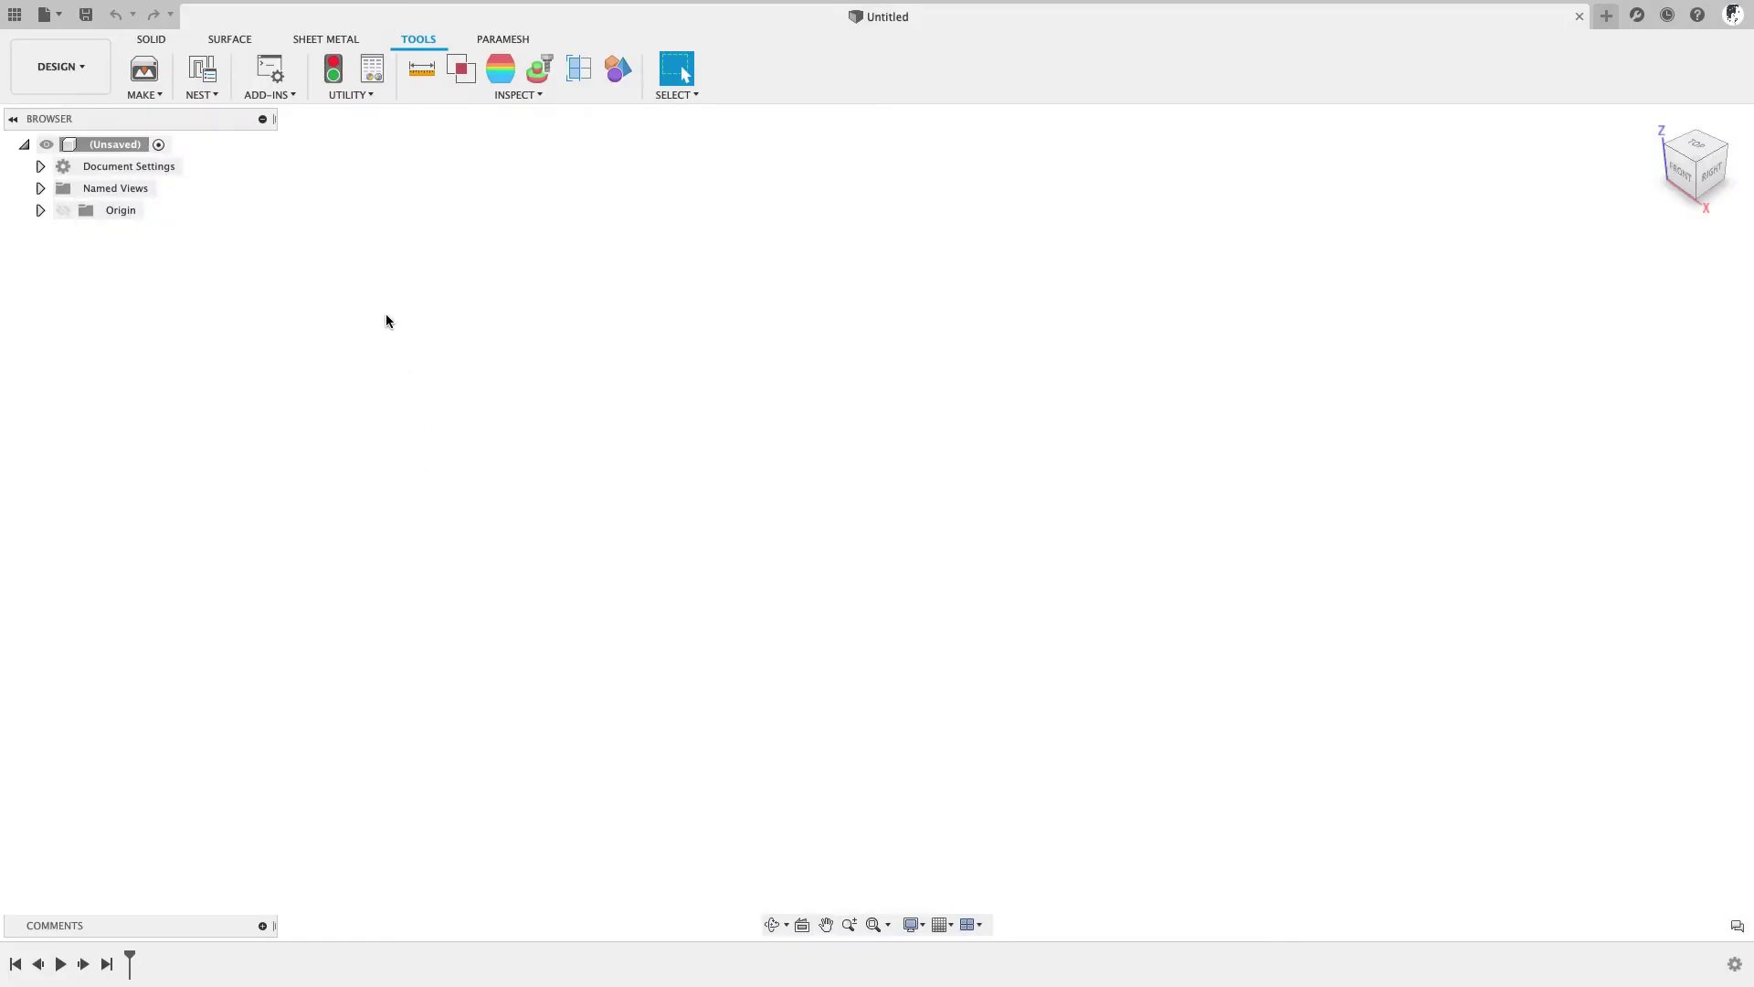
- Run the DXFImporter add-in from the Add-Ins list in Scripts and Add-Ins
left_click(272, 73)
left_click(412, 219)
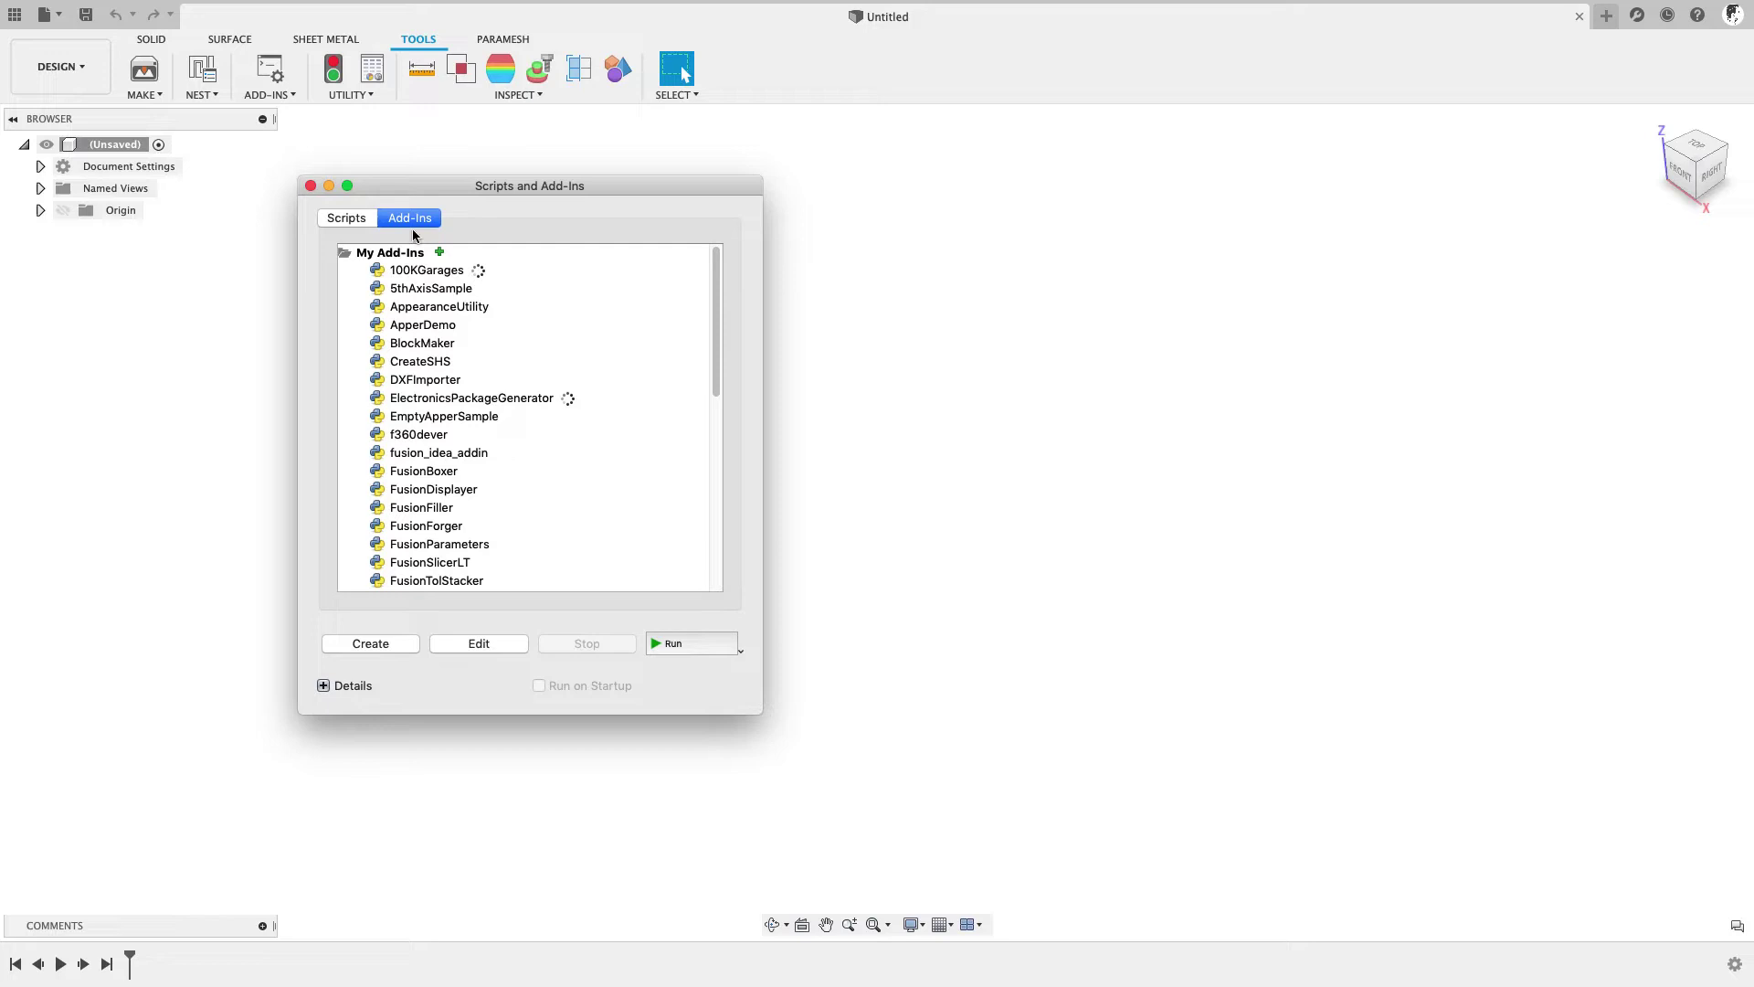
left_click(418, 380)
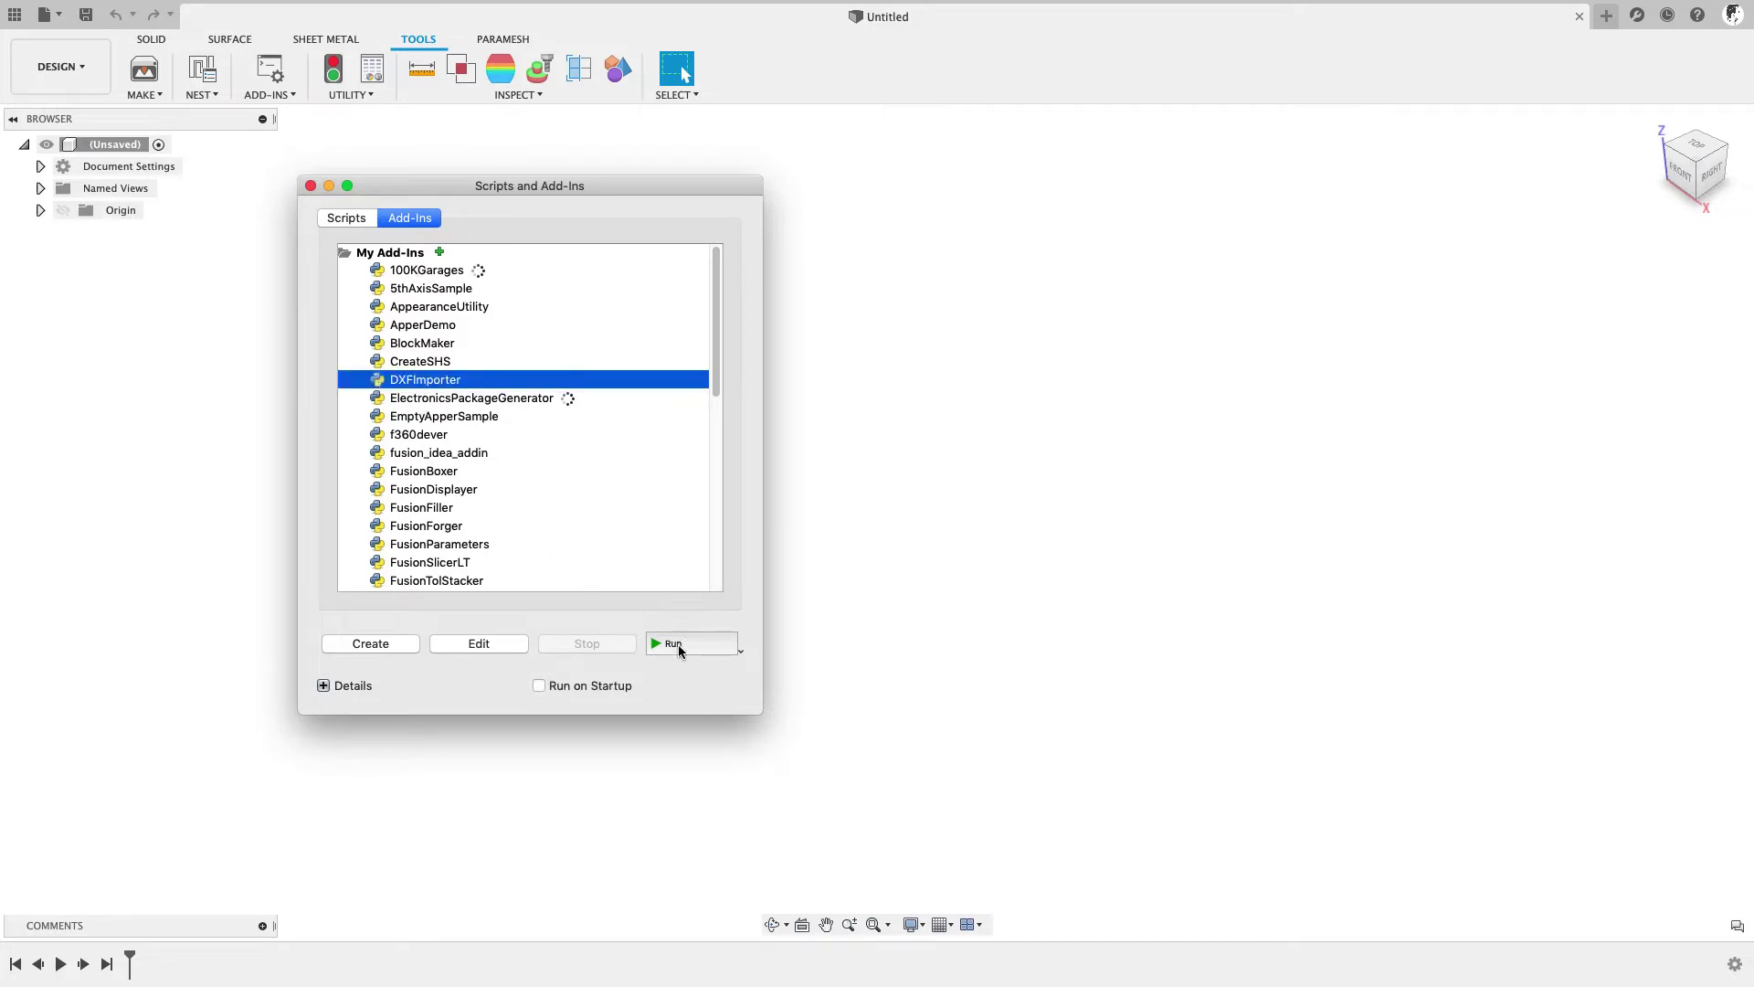
key("Down")
key("Down")
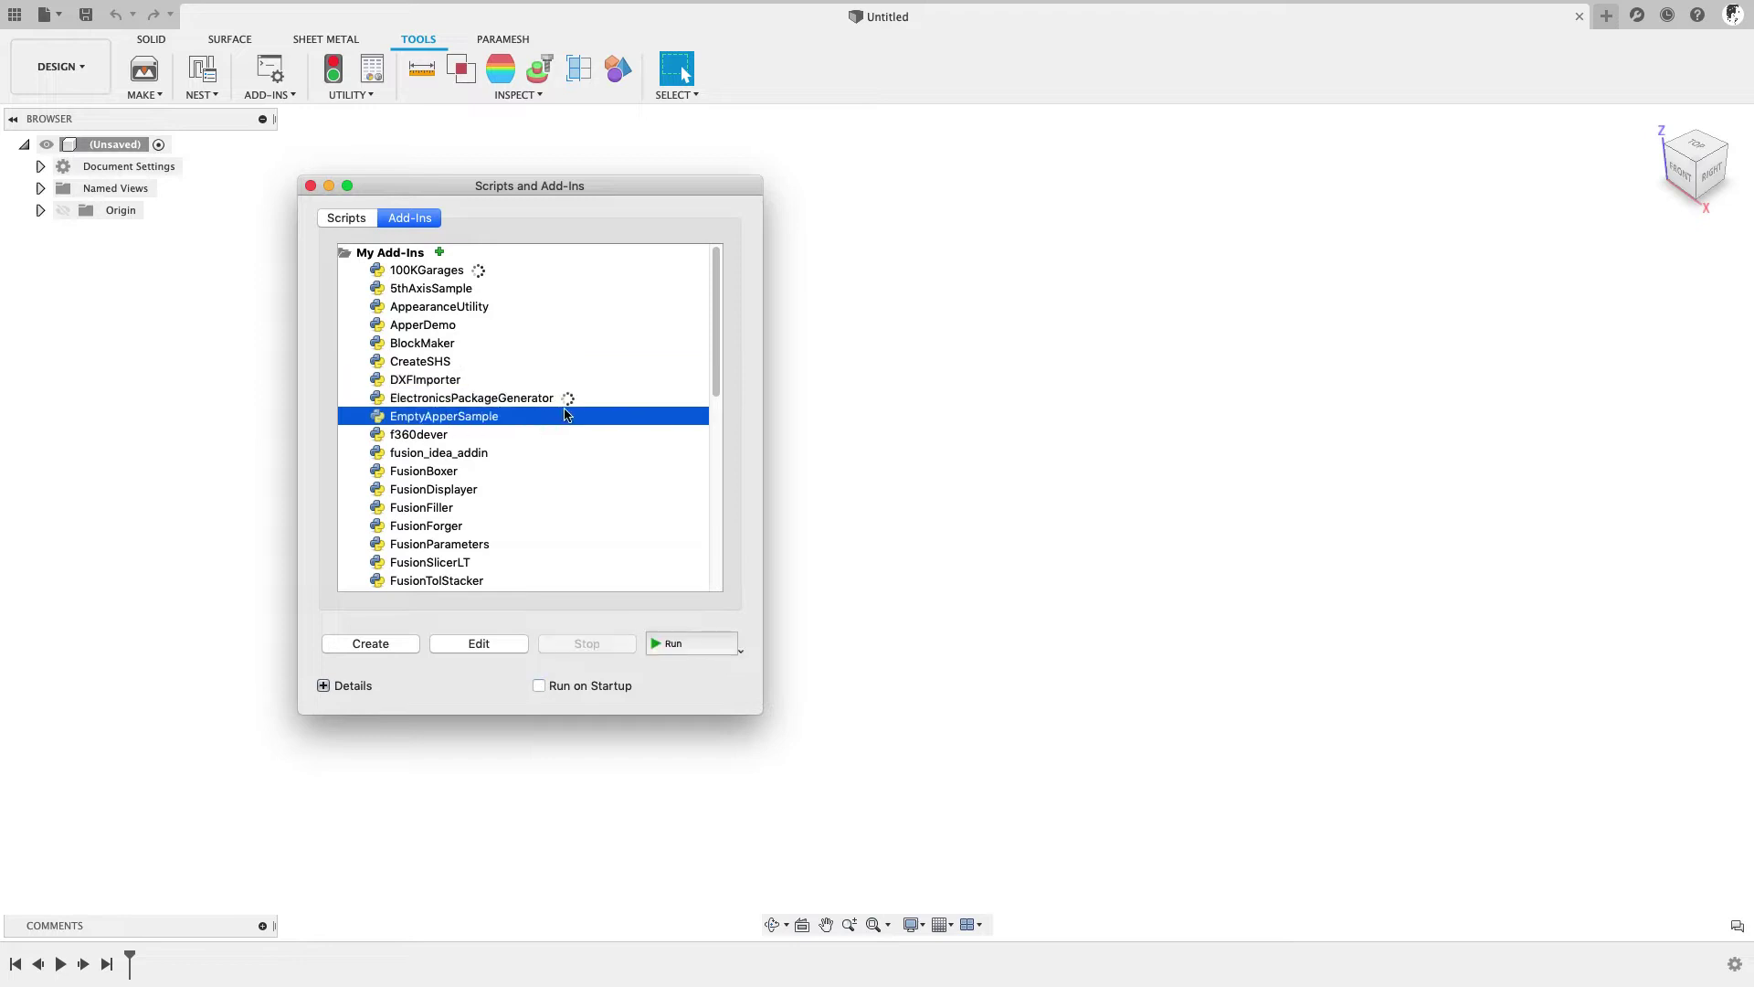
left_click(425, 380)
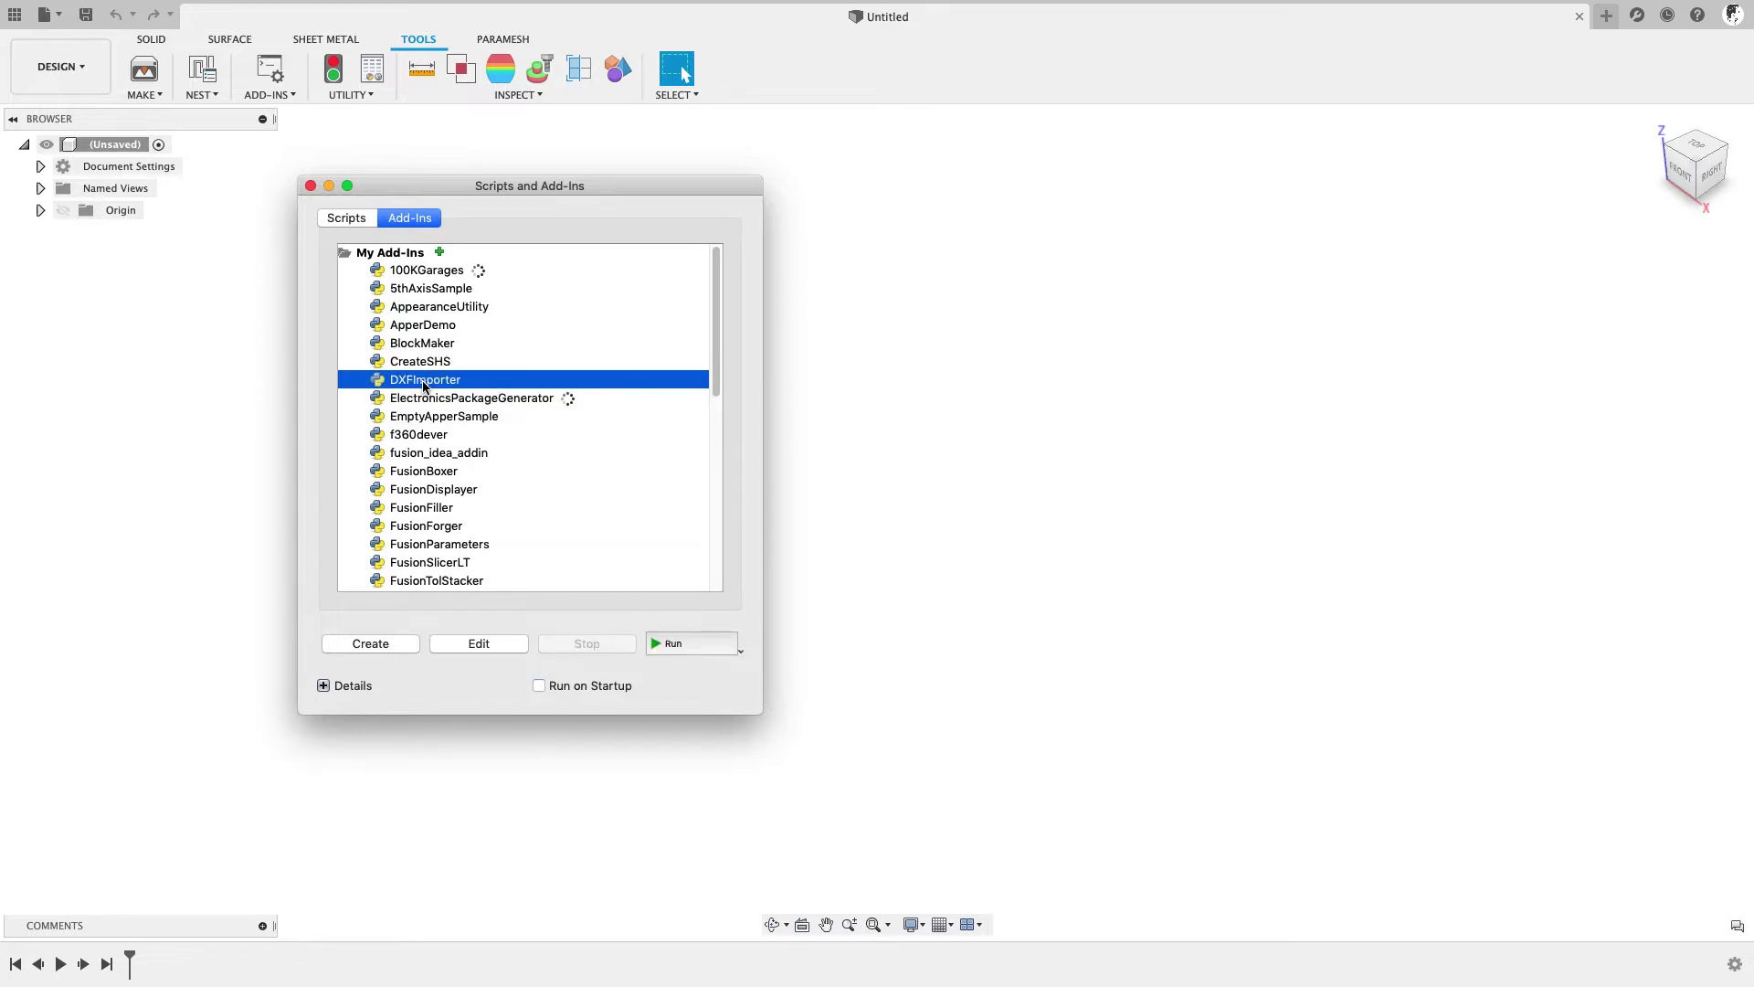
left_click(671, 645)
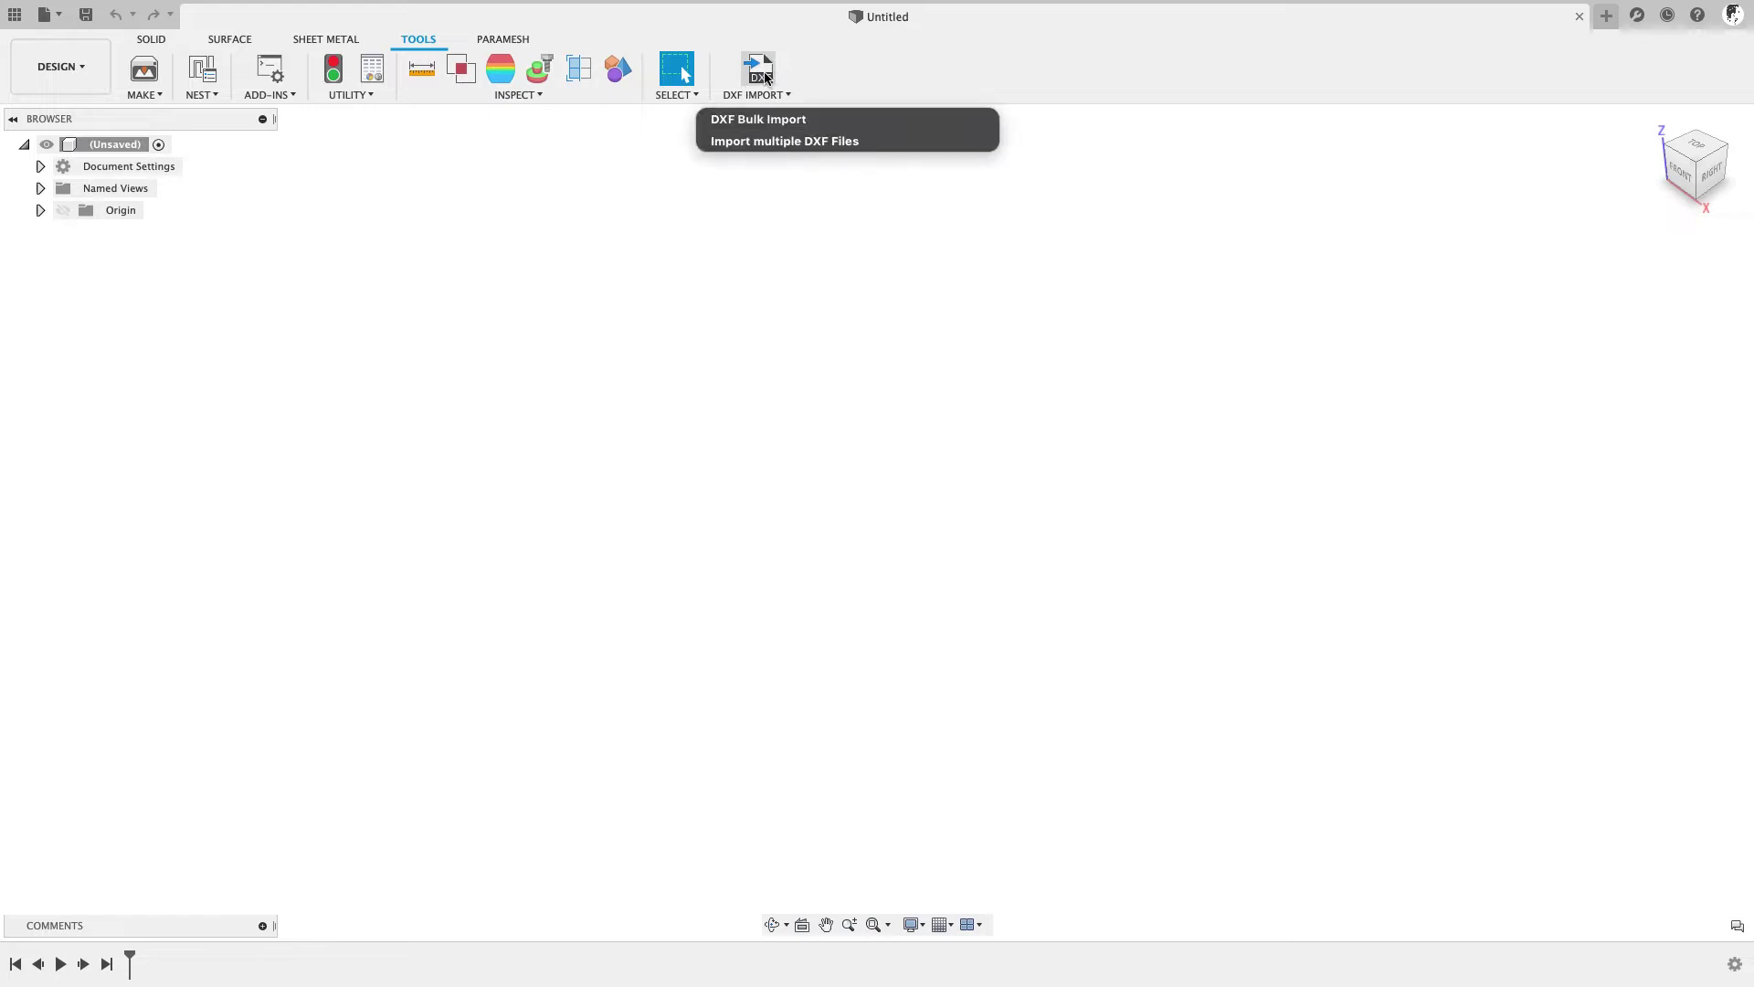
- Launch DXF Bulk Import and pick p11, p12 and p13.nc.dxf as the files to import
left_click(763, 95)
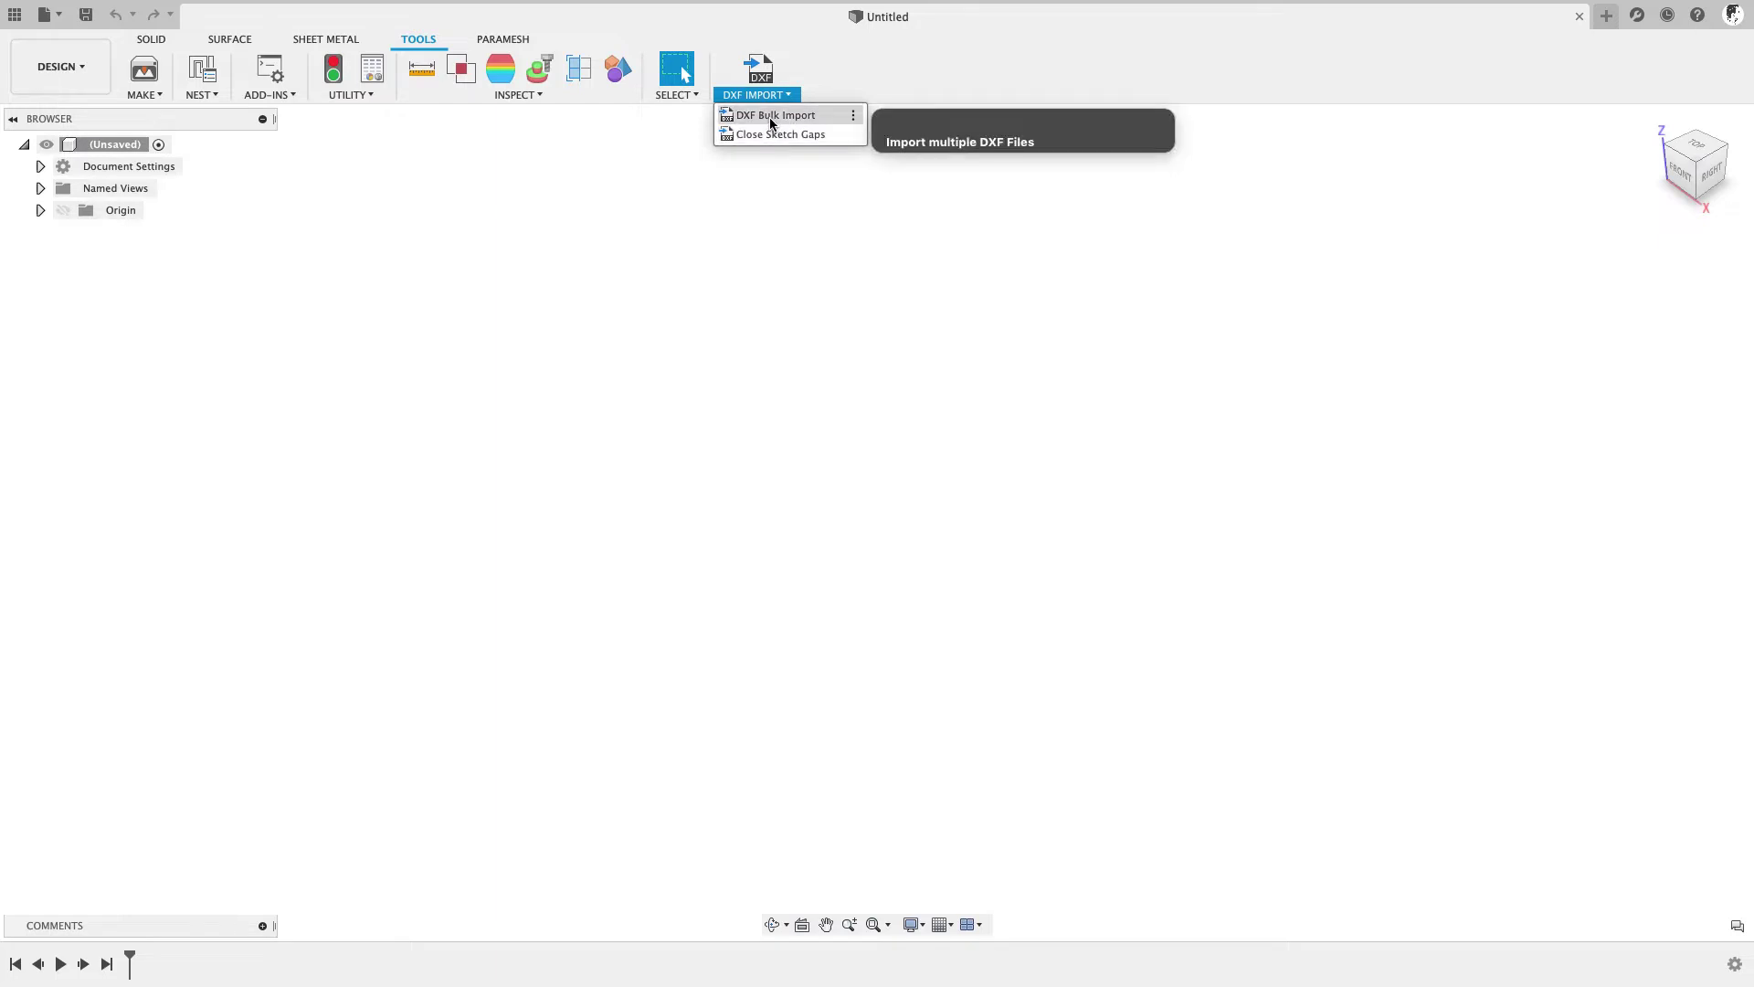
left_click(770, 116)
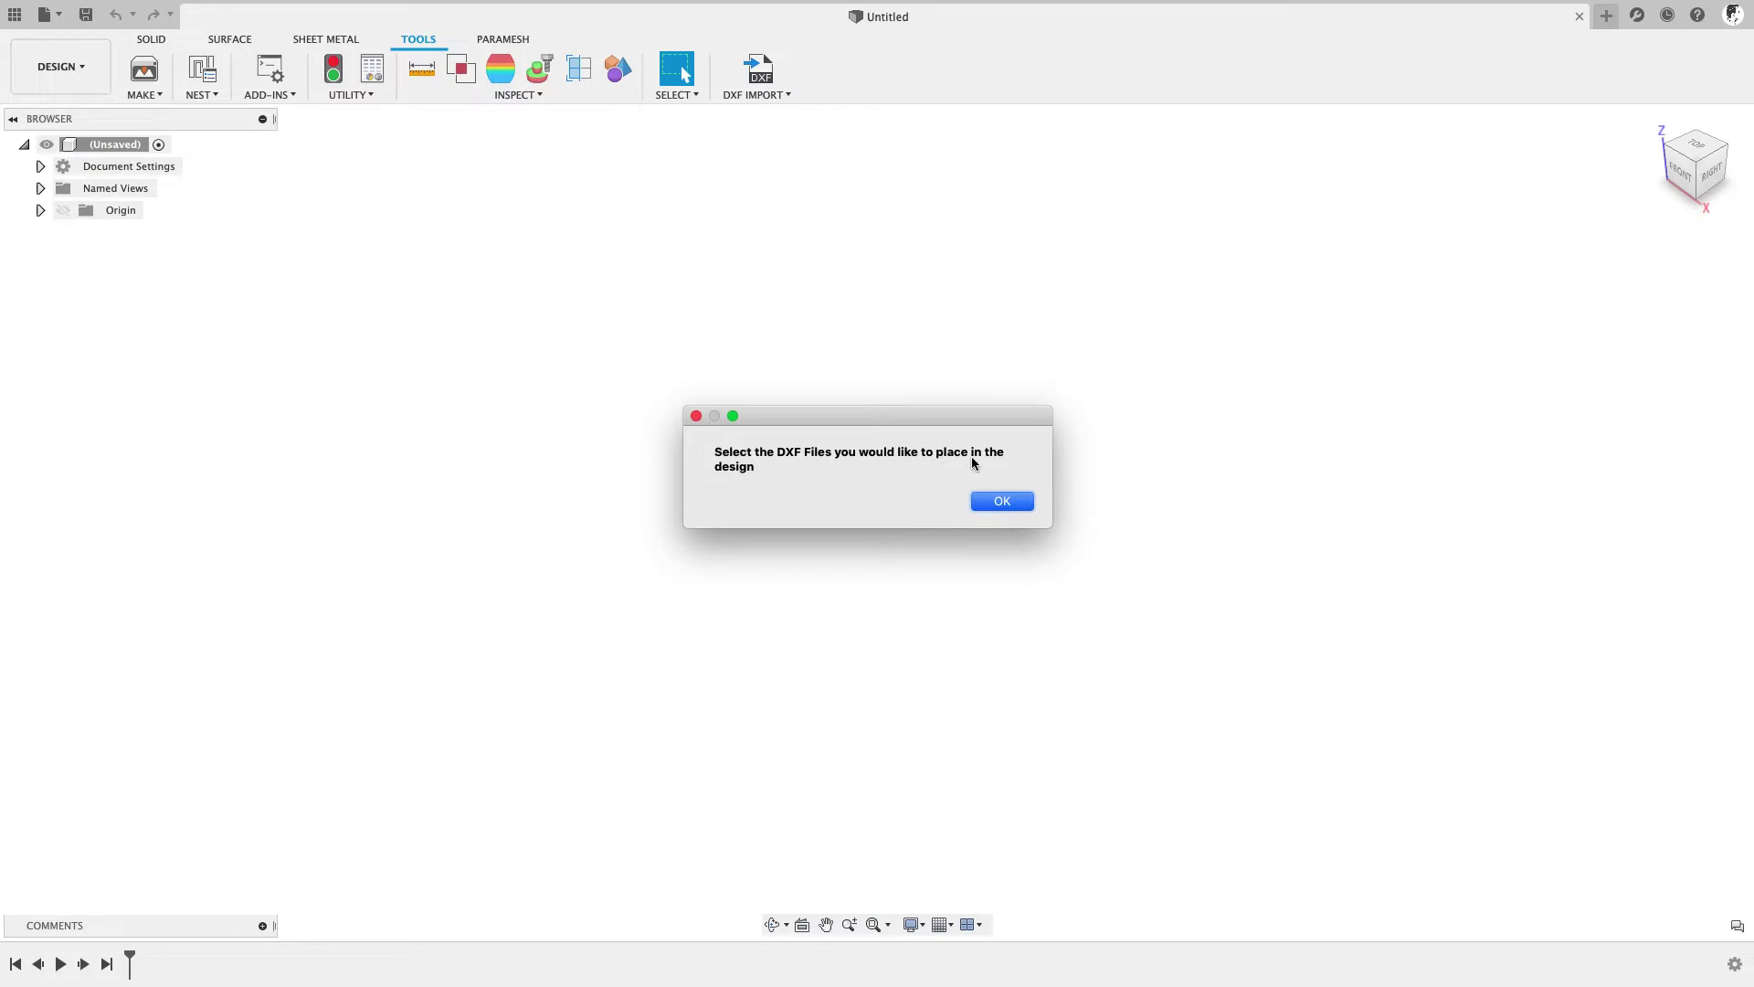
left_click(996, 502)
left_click_drag(655, 232, 658, 269)
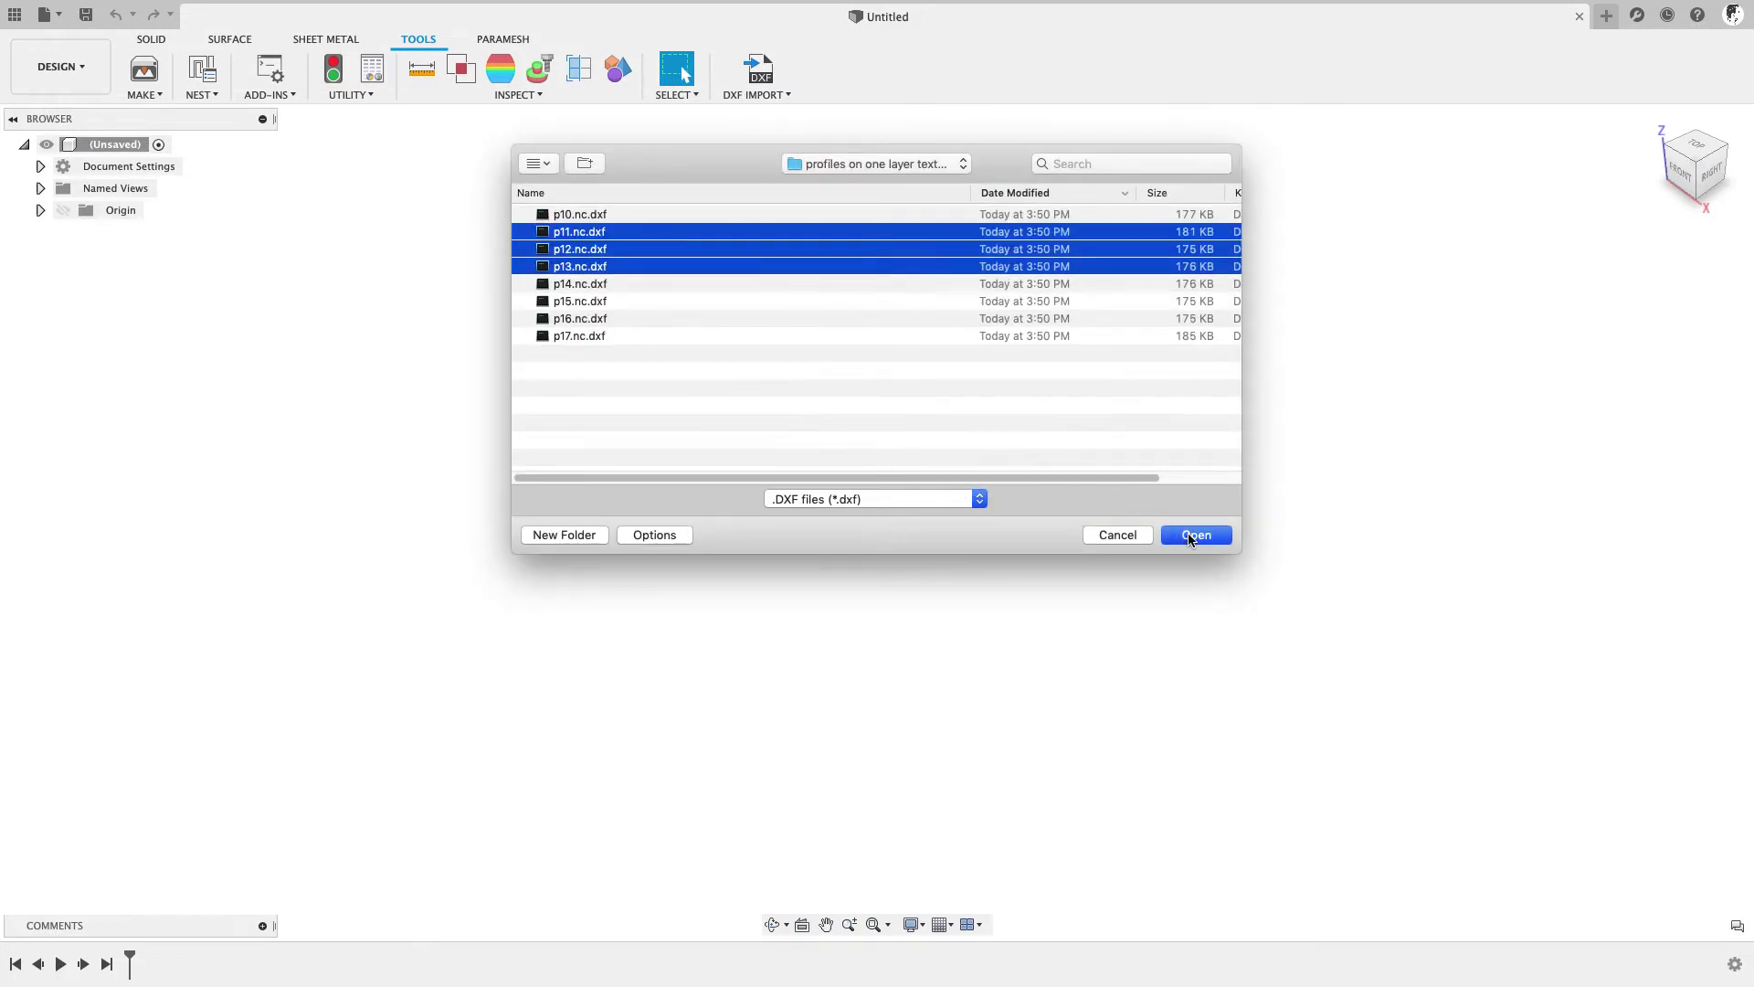
left_click(1190, 538)
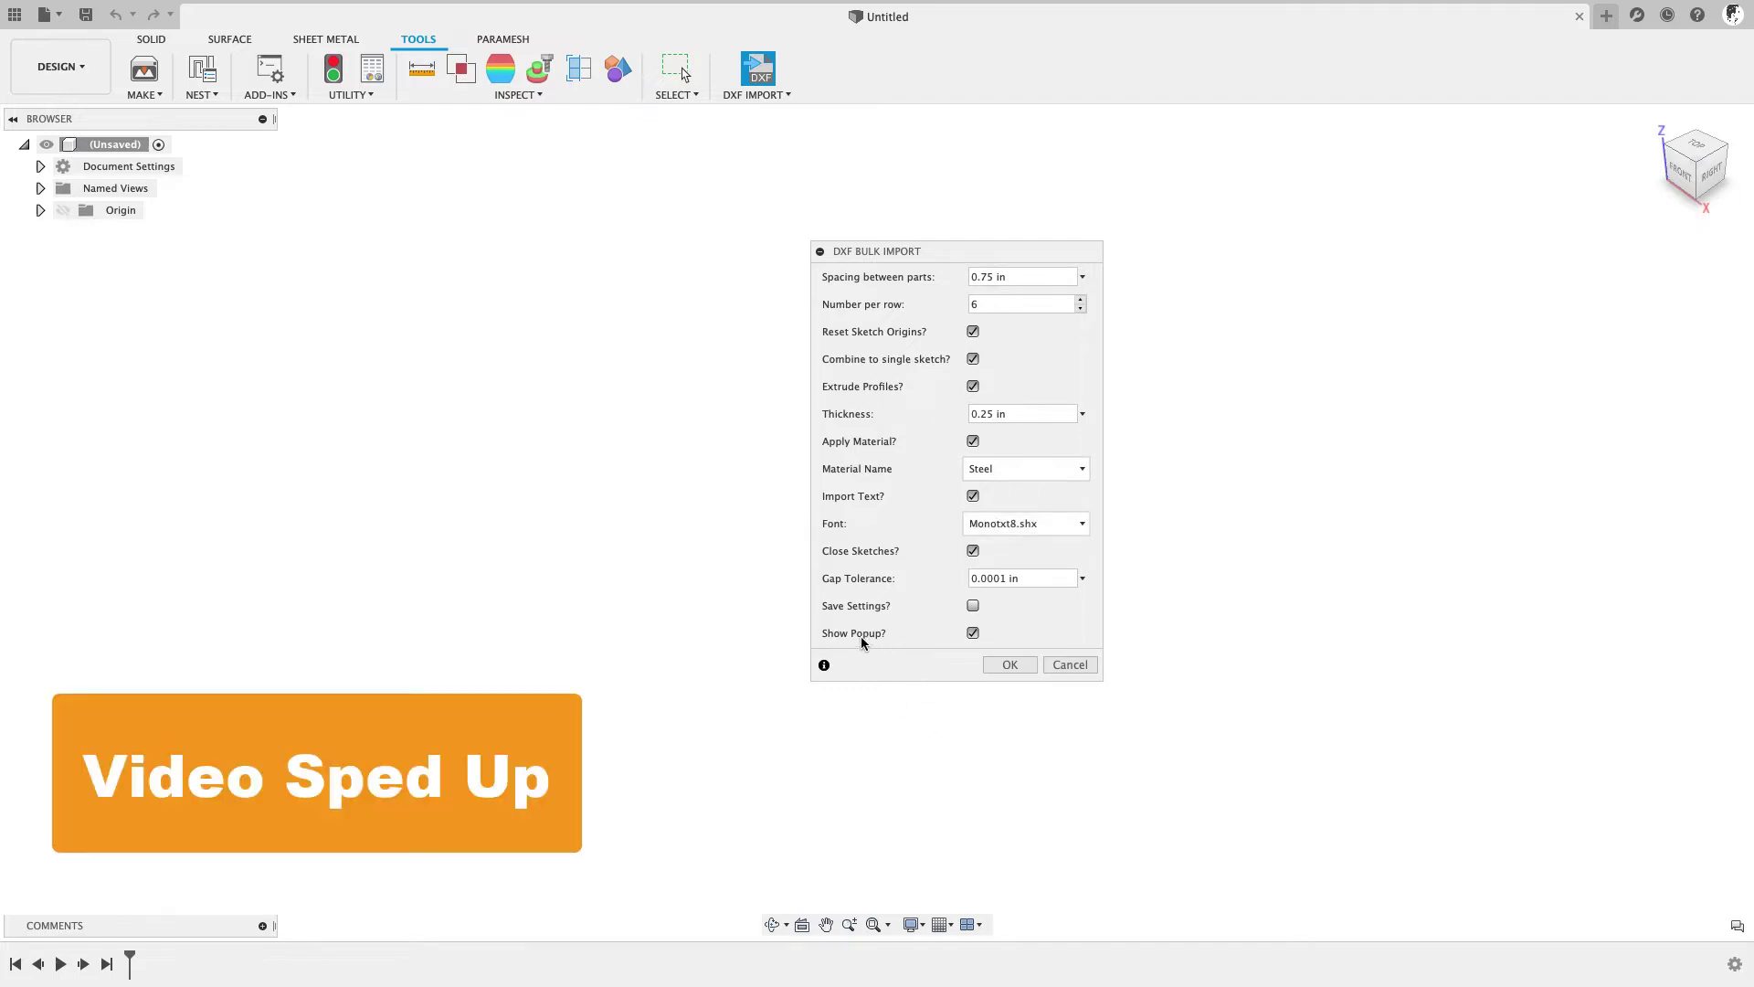
- Accept the default settings: 0.75 in spacing, 6 per row, 0.25 in Steel extrusions
left_click(1010, 666)
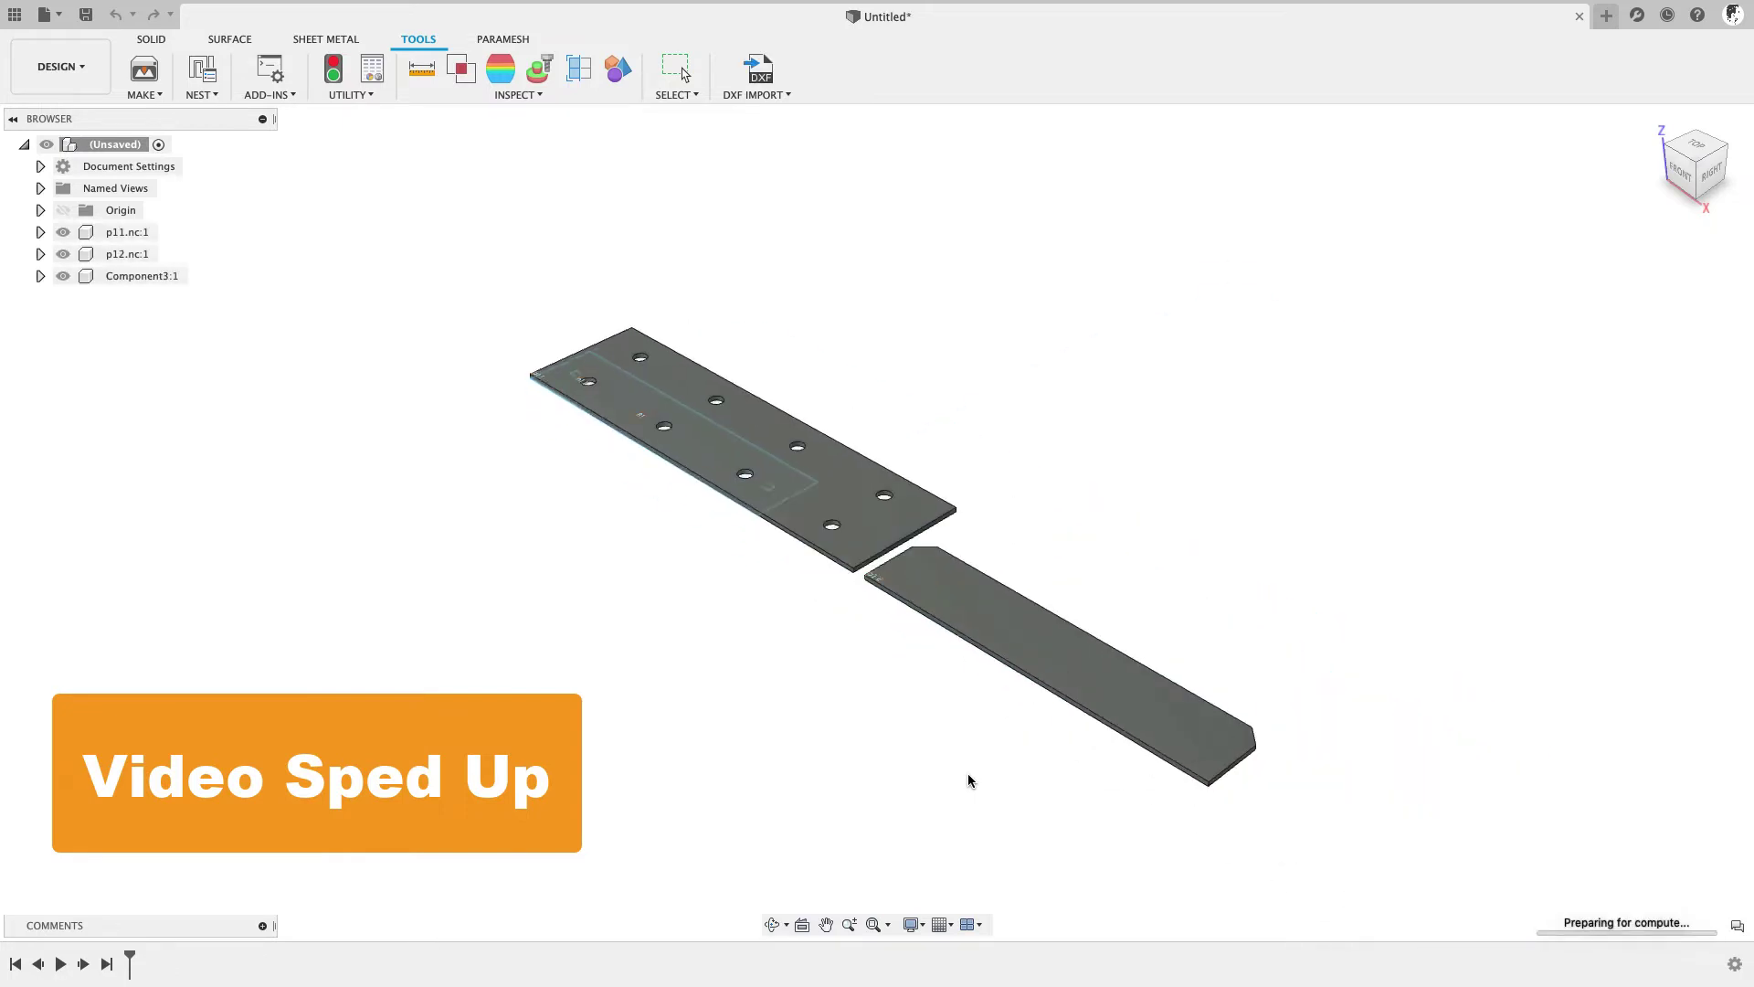
- Pan the view to show all three imported plates p11, p12 and p13
middle_click_drag(879, 706, 665, 561)
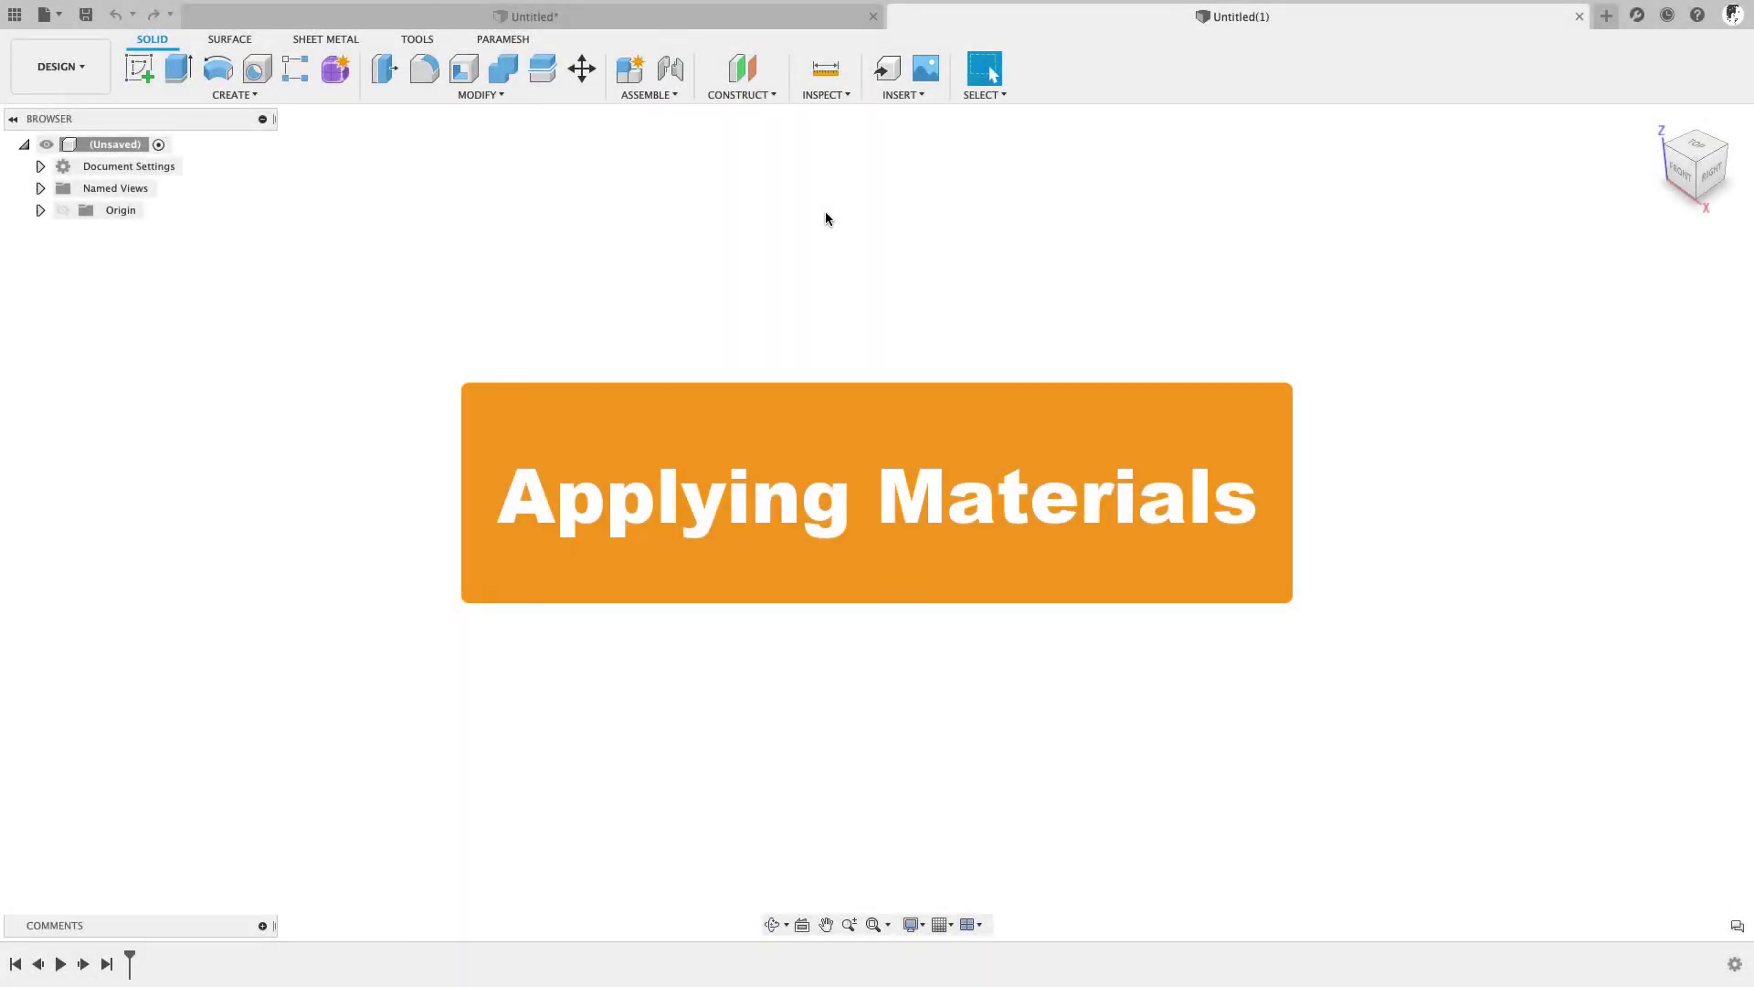
- Start a DXF Bulk Import in Untitled(1) with ARC 2 A.dxf and ARC 2 B.dxf selected
left_click(416, 40)
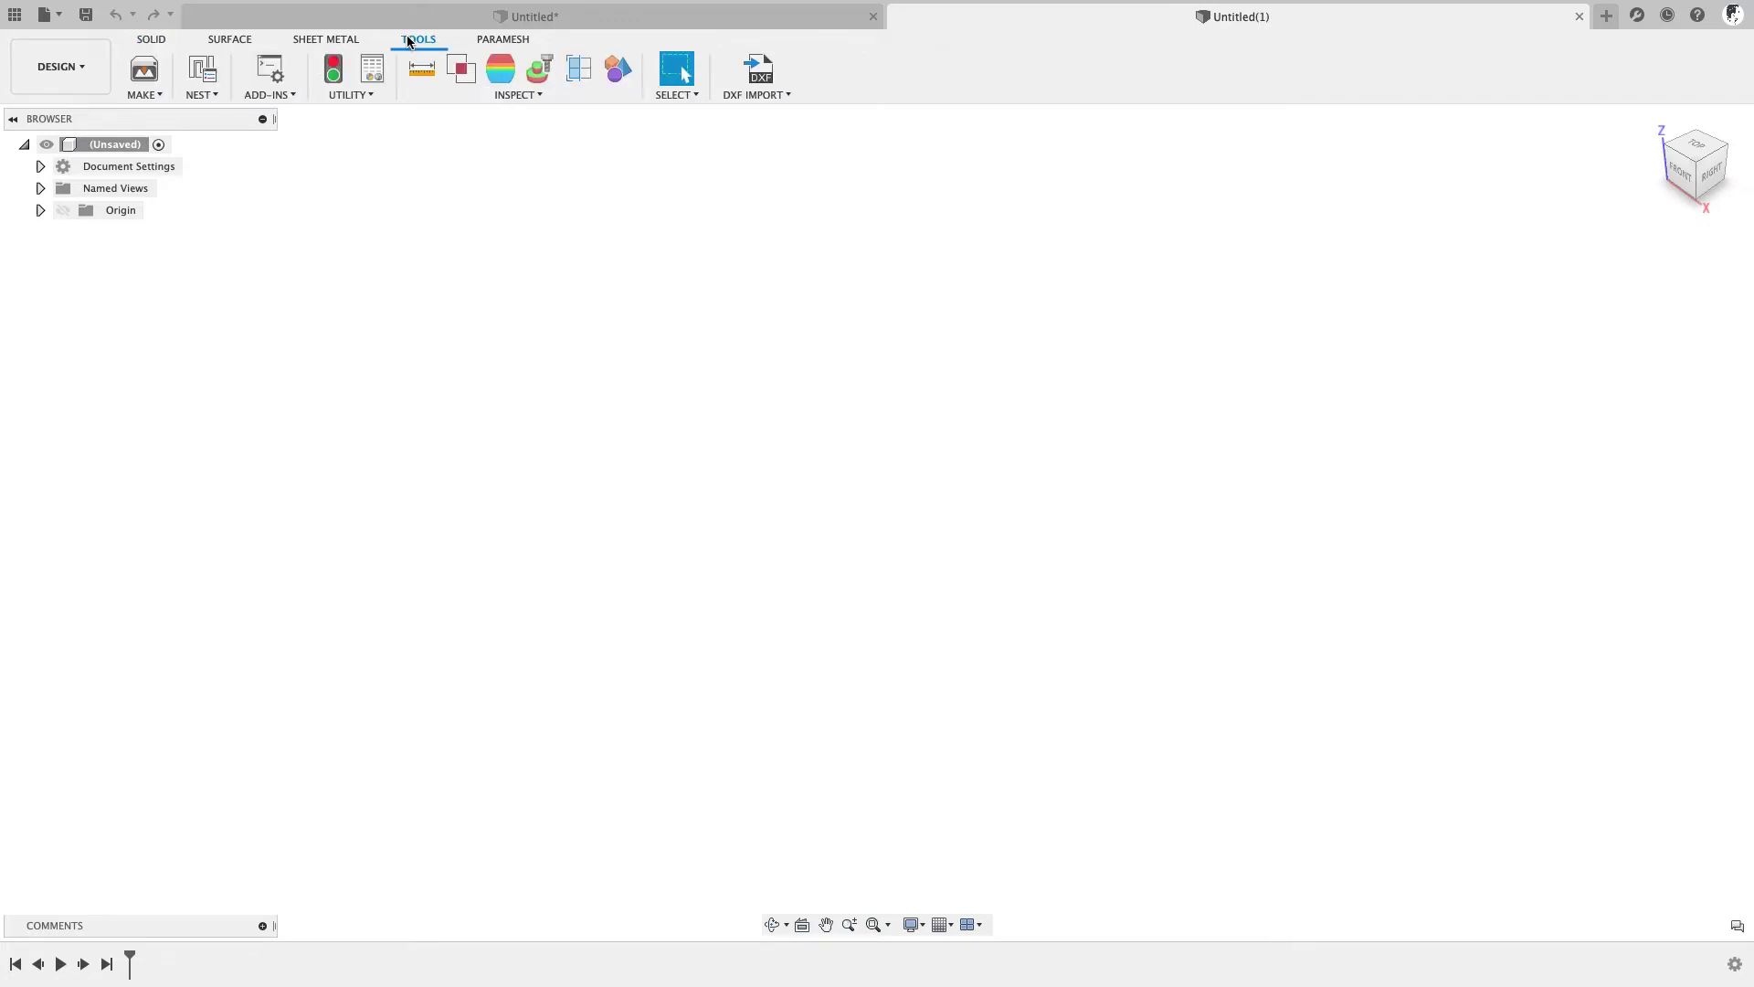
left_click(768, 79)
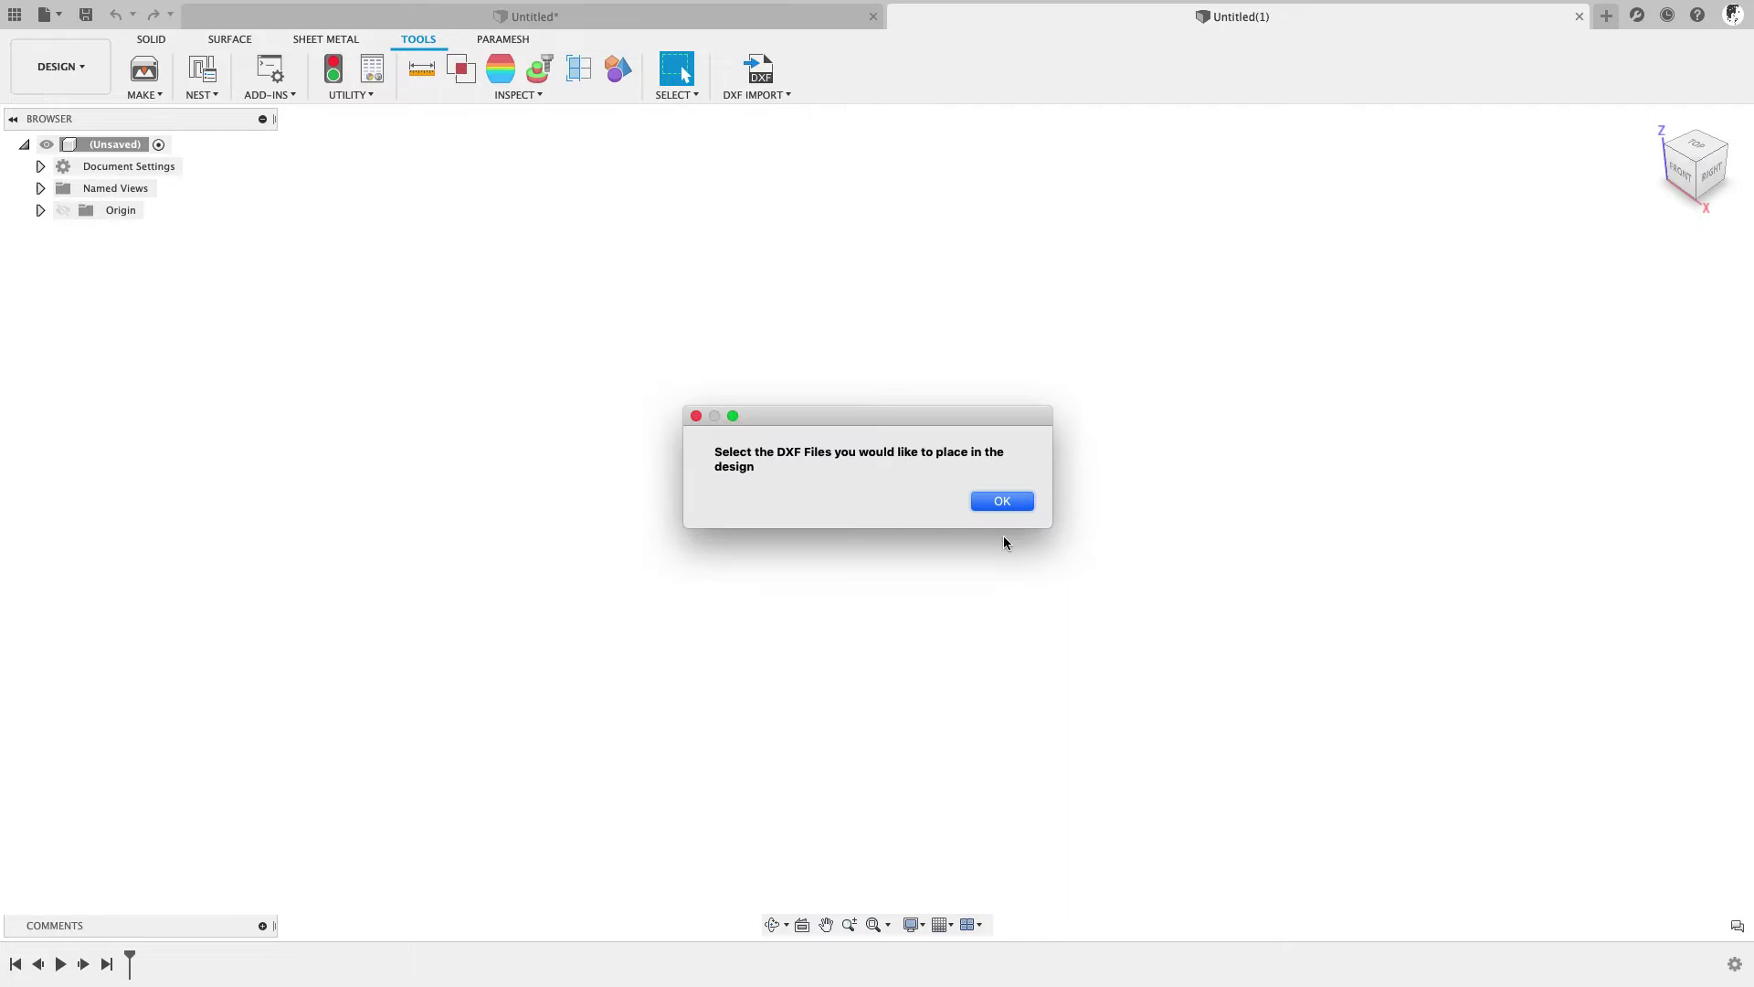
left_click(1002, 502)
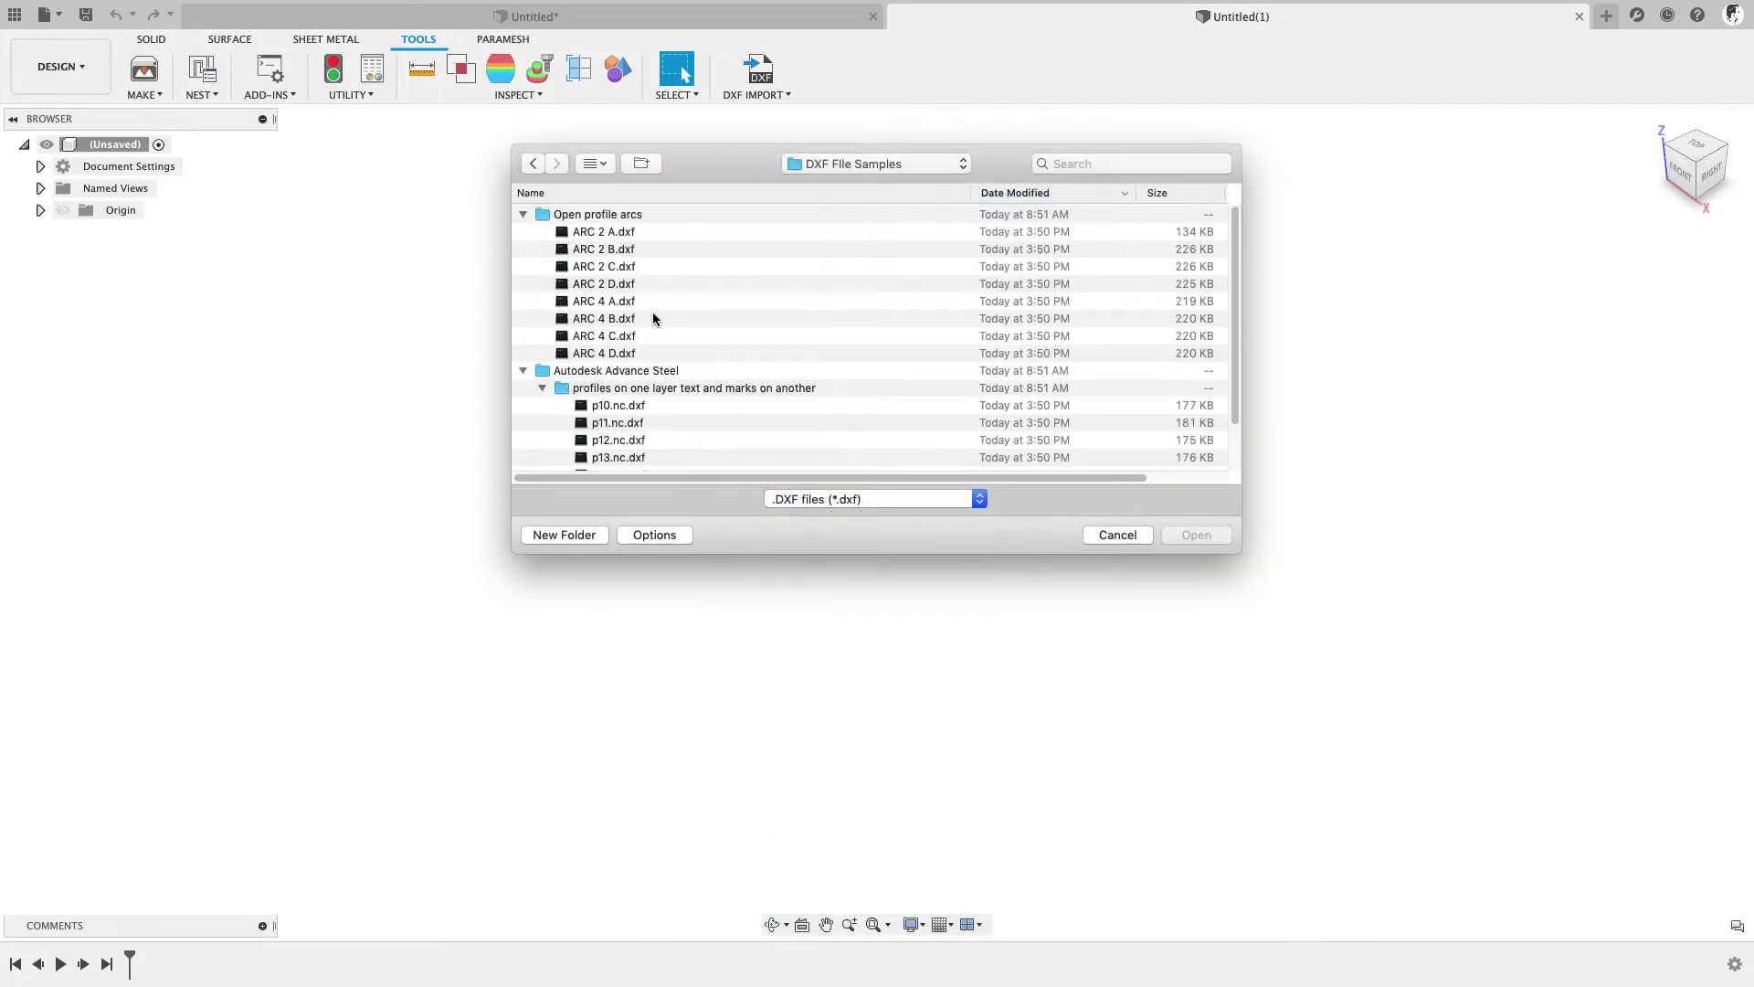
left_click(654, 233)
left_click(656, 249, "shift")
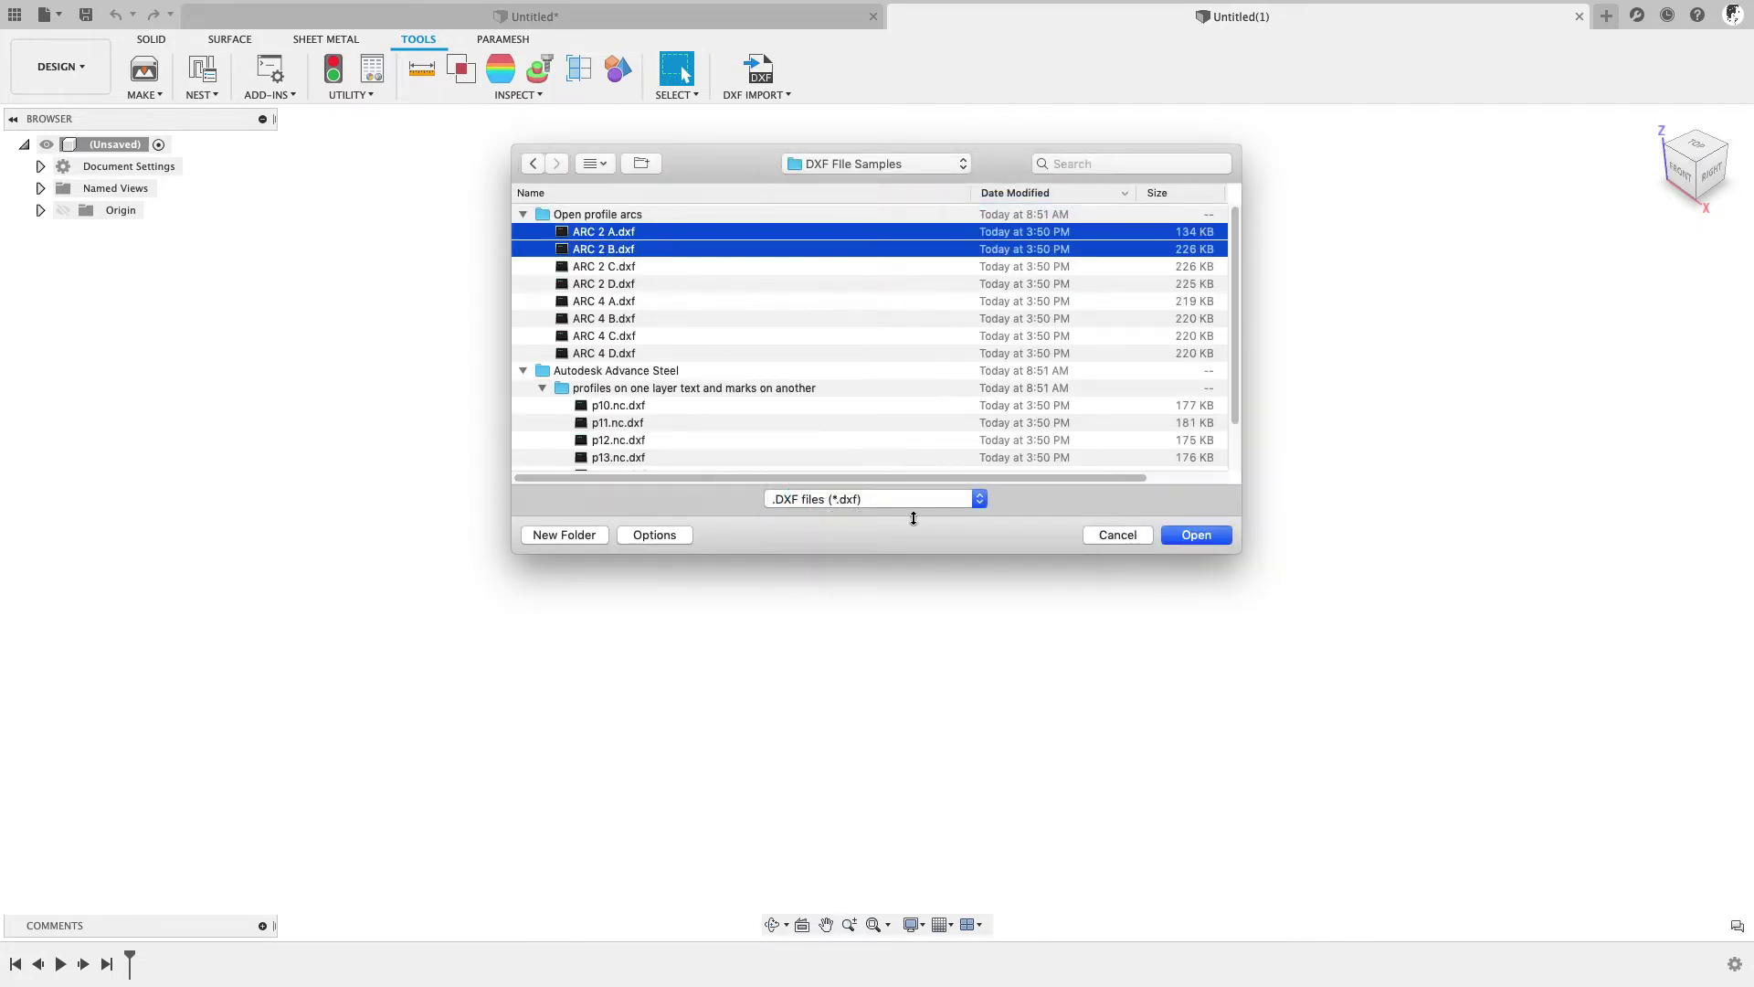
left_click(1228, 536)
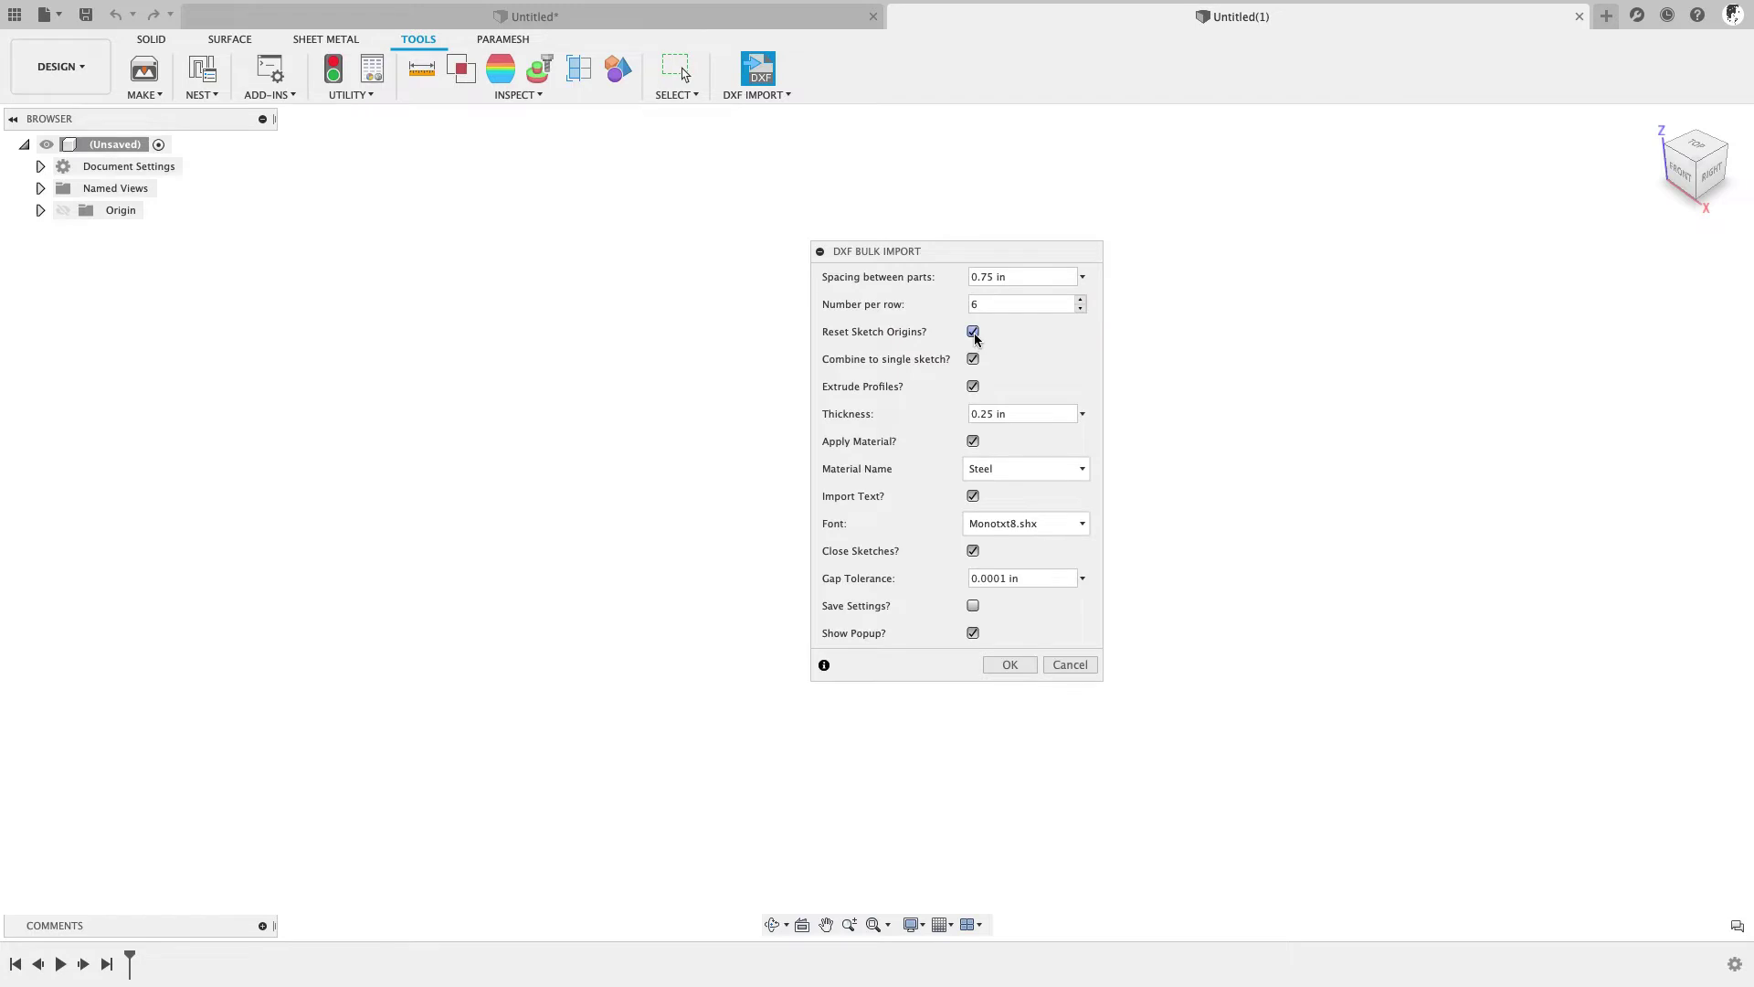
- Turn off Reset Origins, Extrude, Apply Material, Import Text and Close Sketches, then import
left_click(973, 333)
left_click(973, 388)
left_click(974, 443)
left_click(973, 497)
left_click(974, 551)
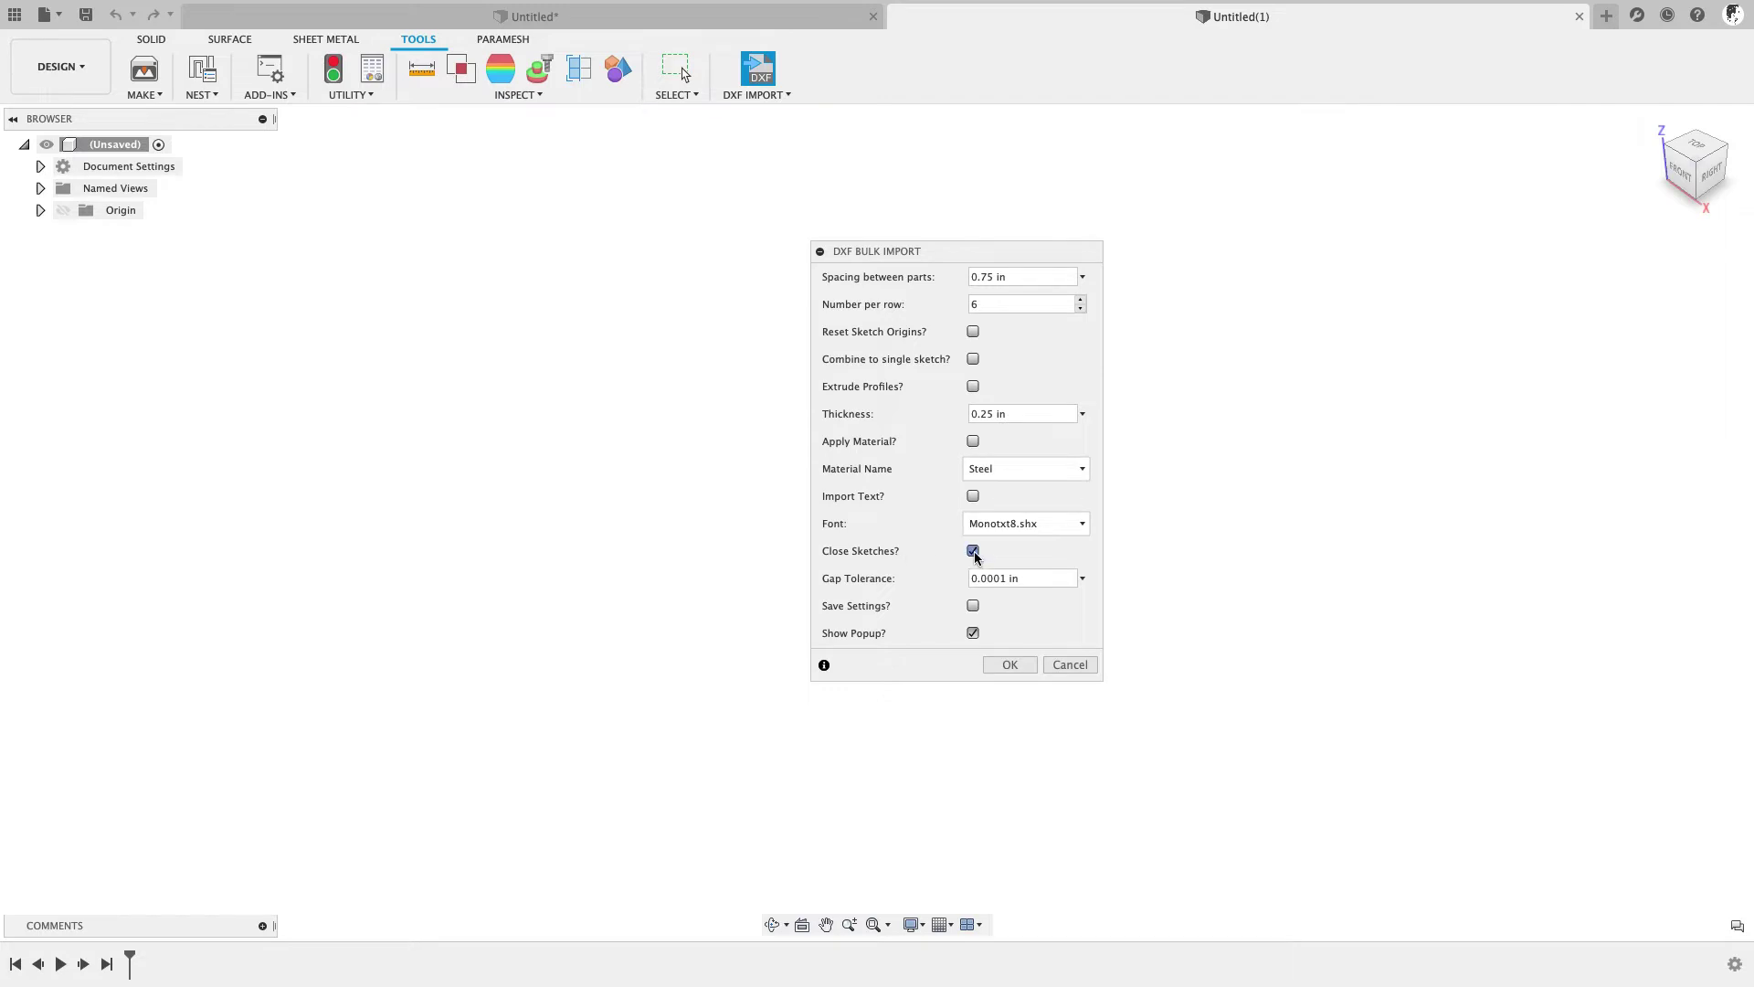
left_click(1009, 665)
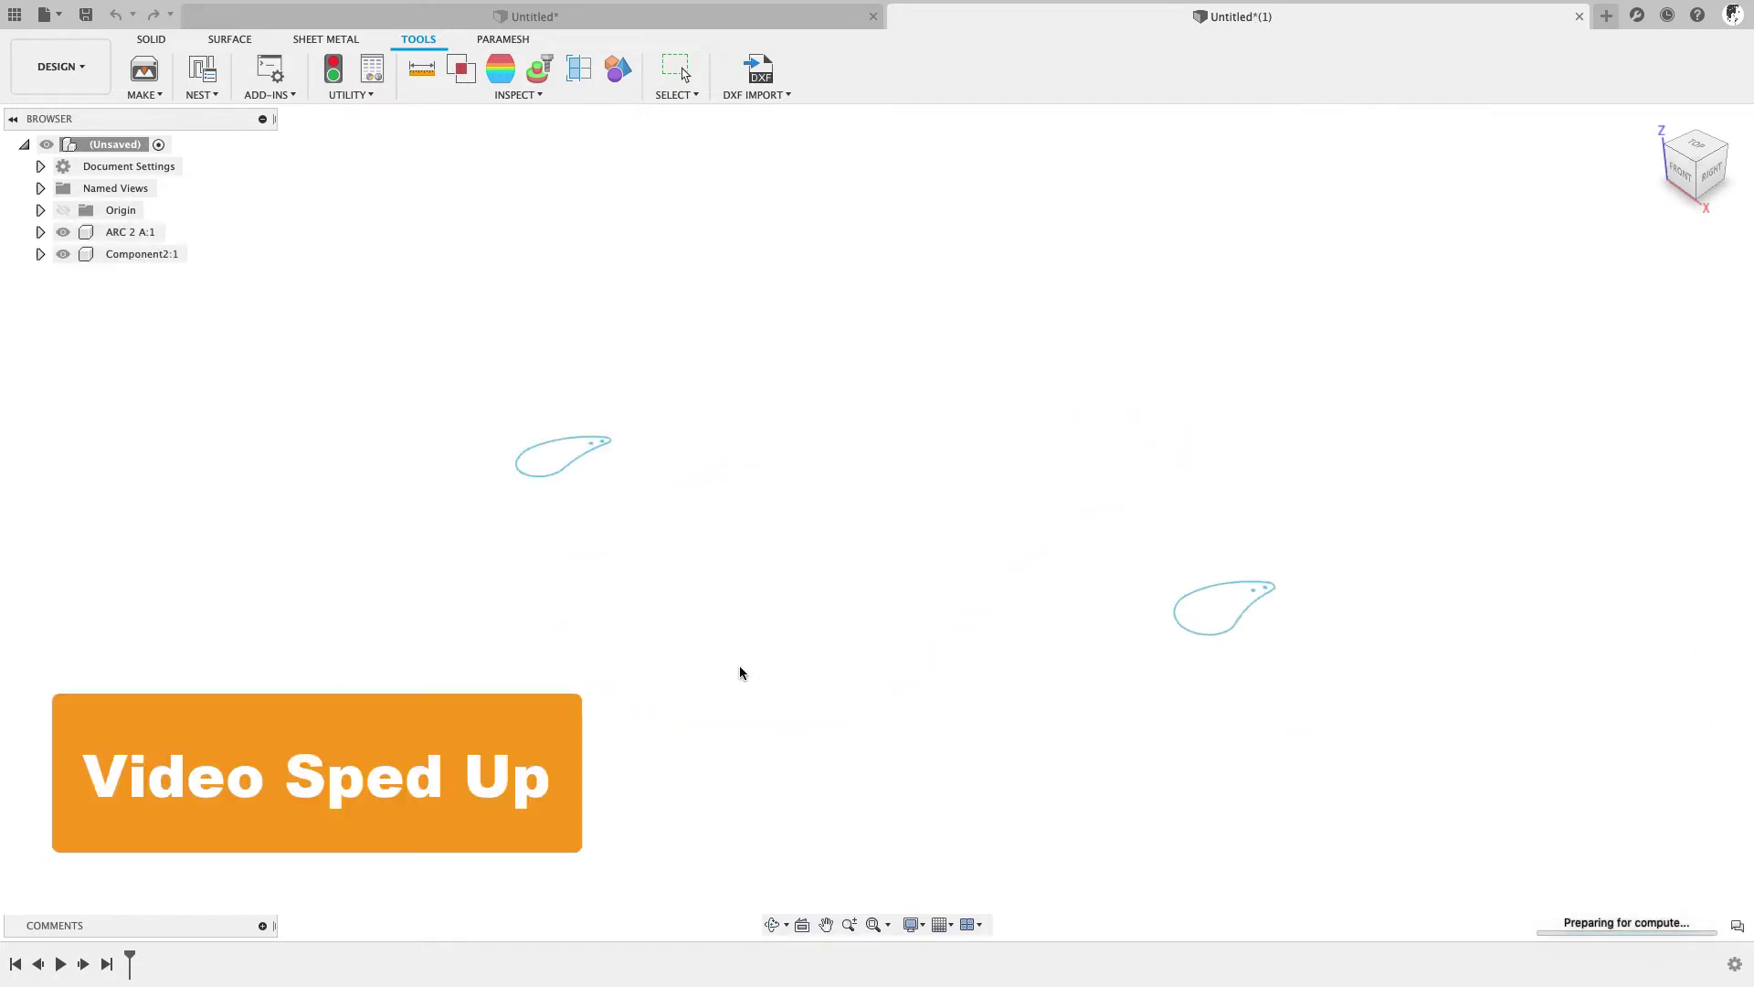
- Zoom and pan to both ARC outlines and select the sketch under ARC 2 B:1
scroll(432, 443, "up", 5)
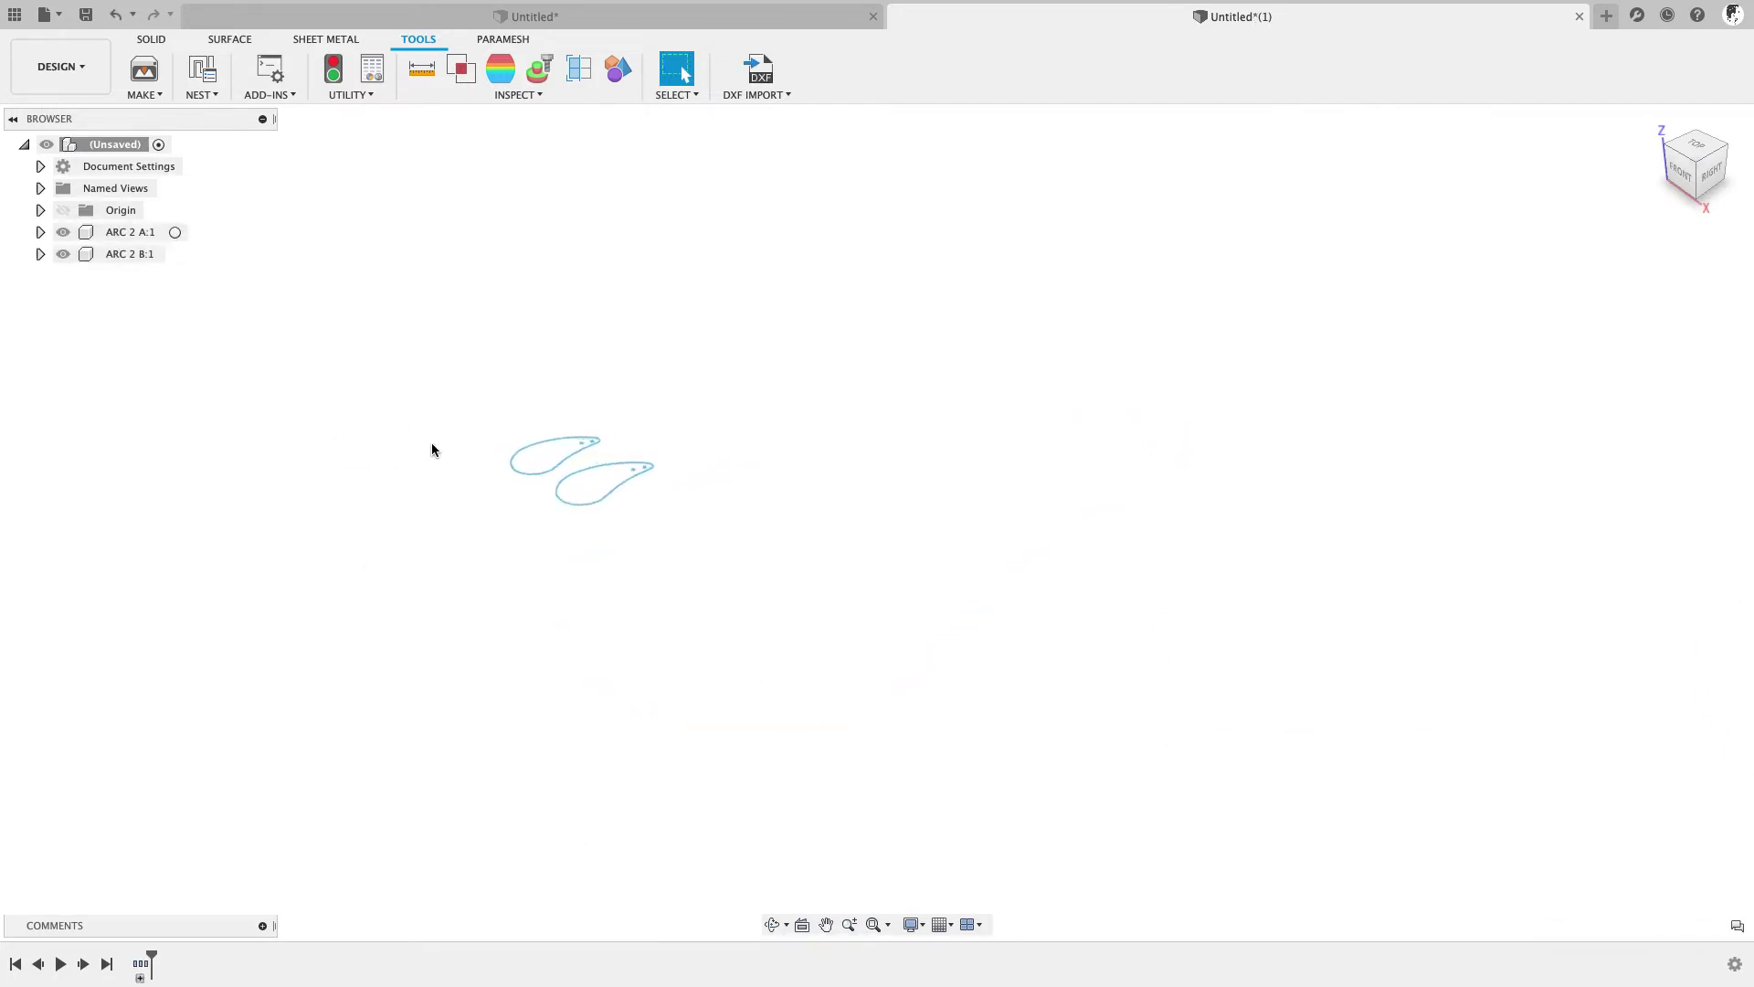
scroll(536, 466, "up", 5)
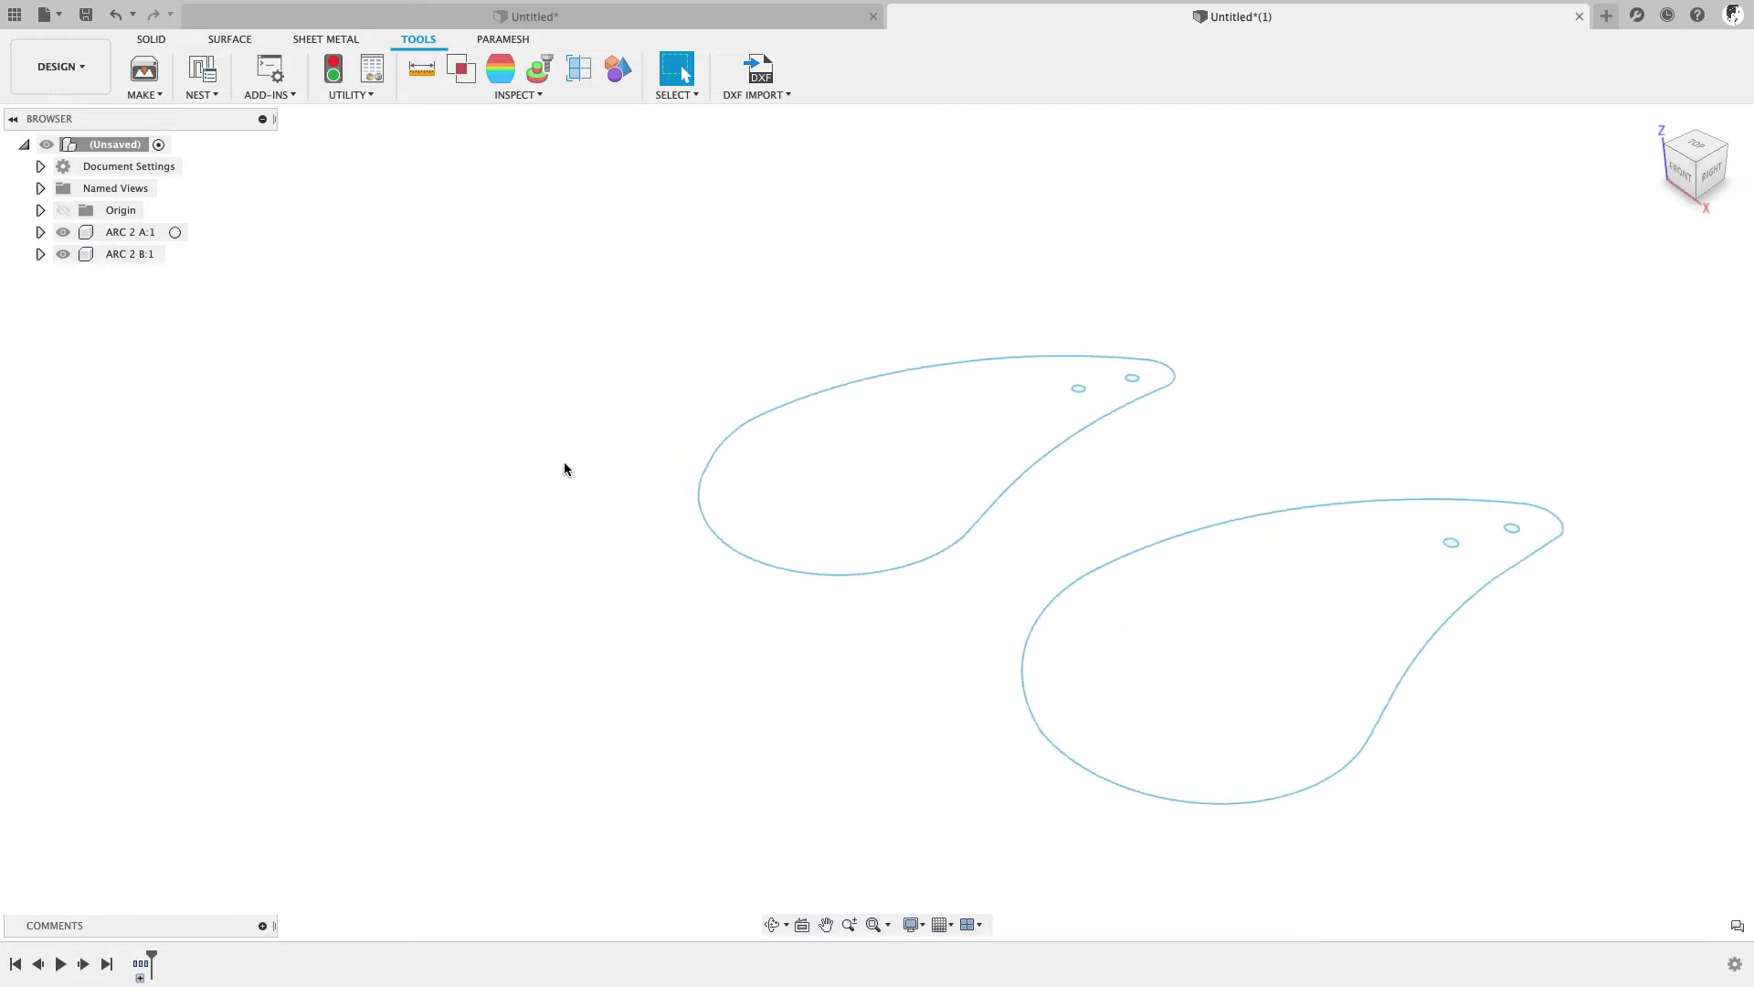
mouse_move(1118, 552)
middle_mouse_down()
mouse_move(826, 477)
mouse_move(694, 501)
middle_mouse_up()
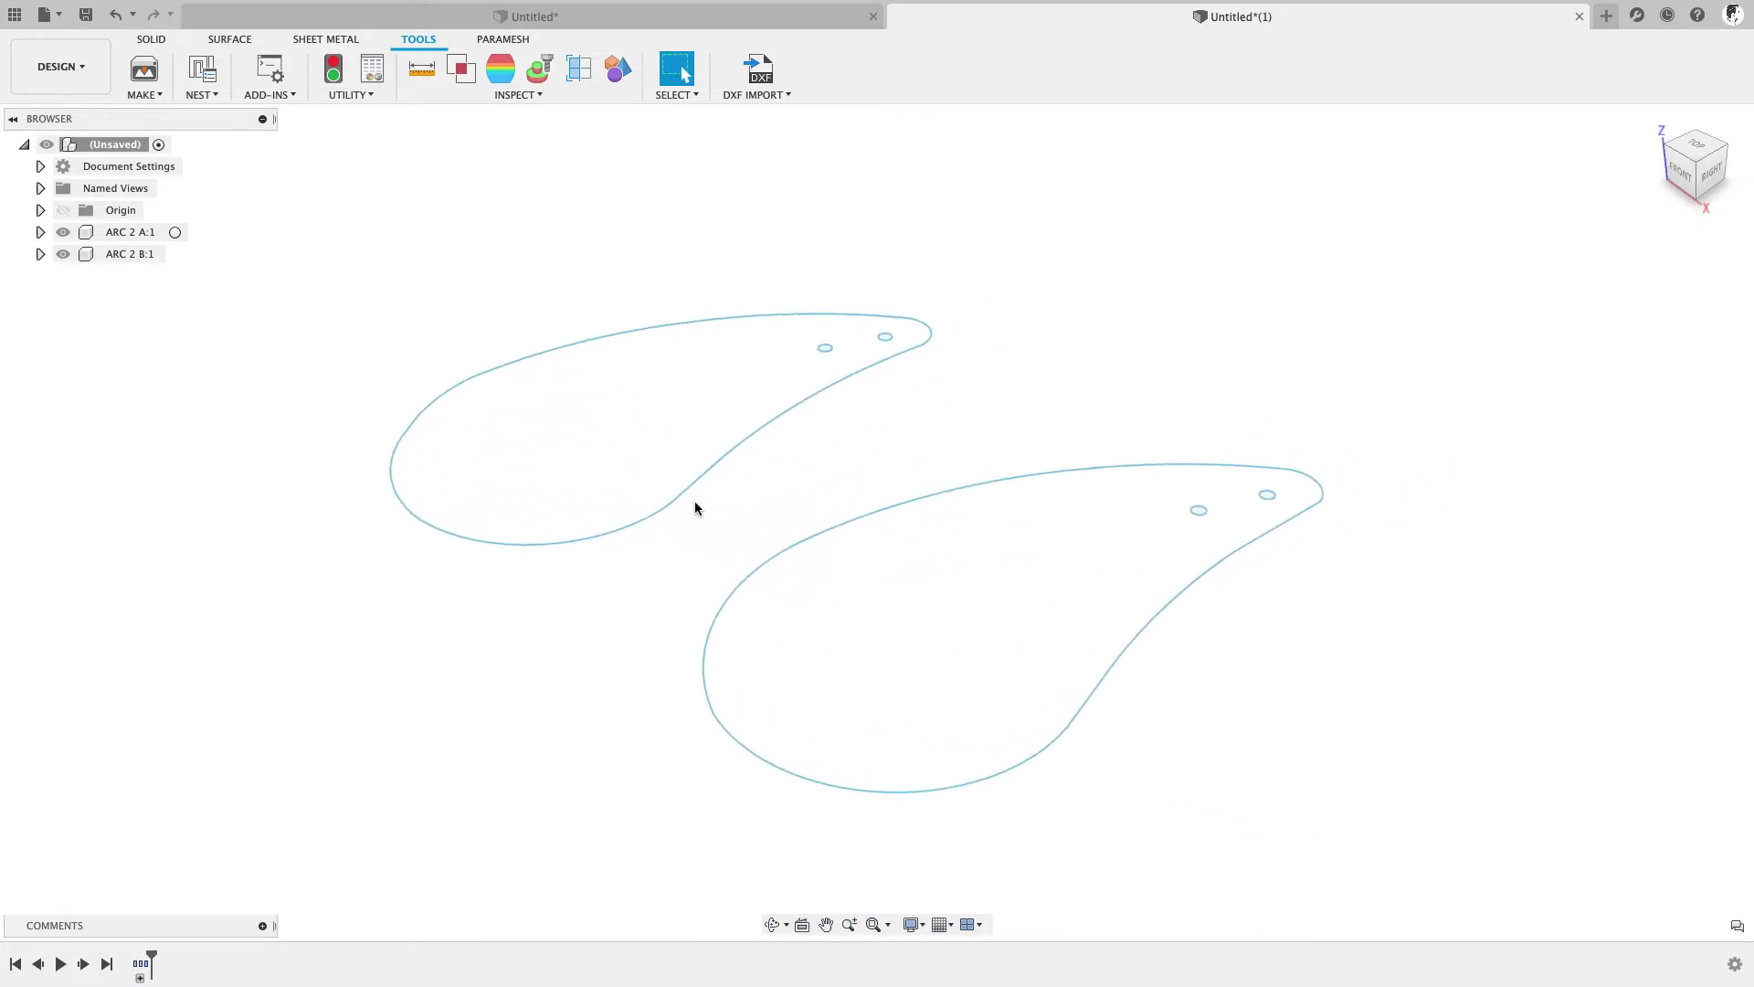
left_click(41, 254)
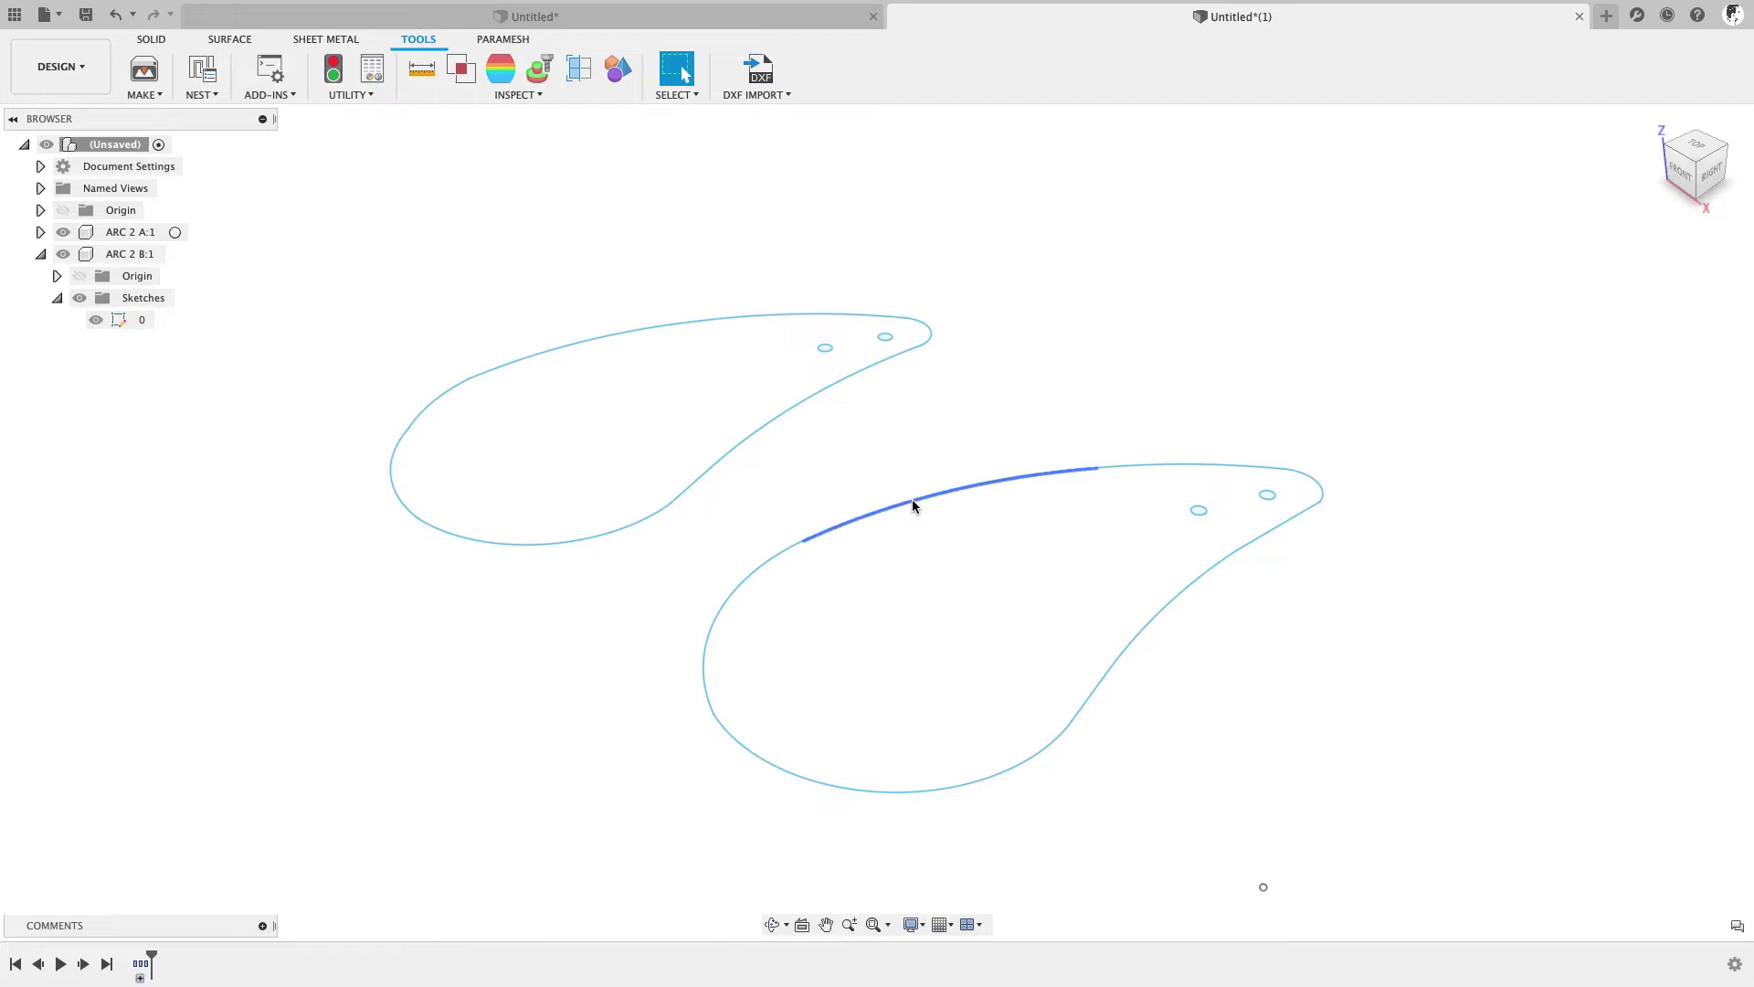
right_click(121, 317)
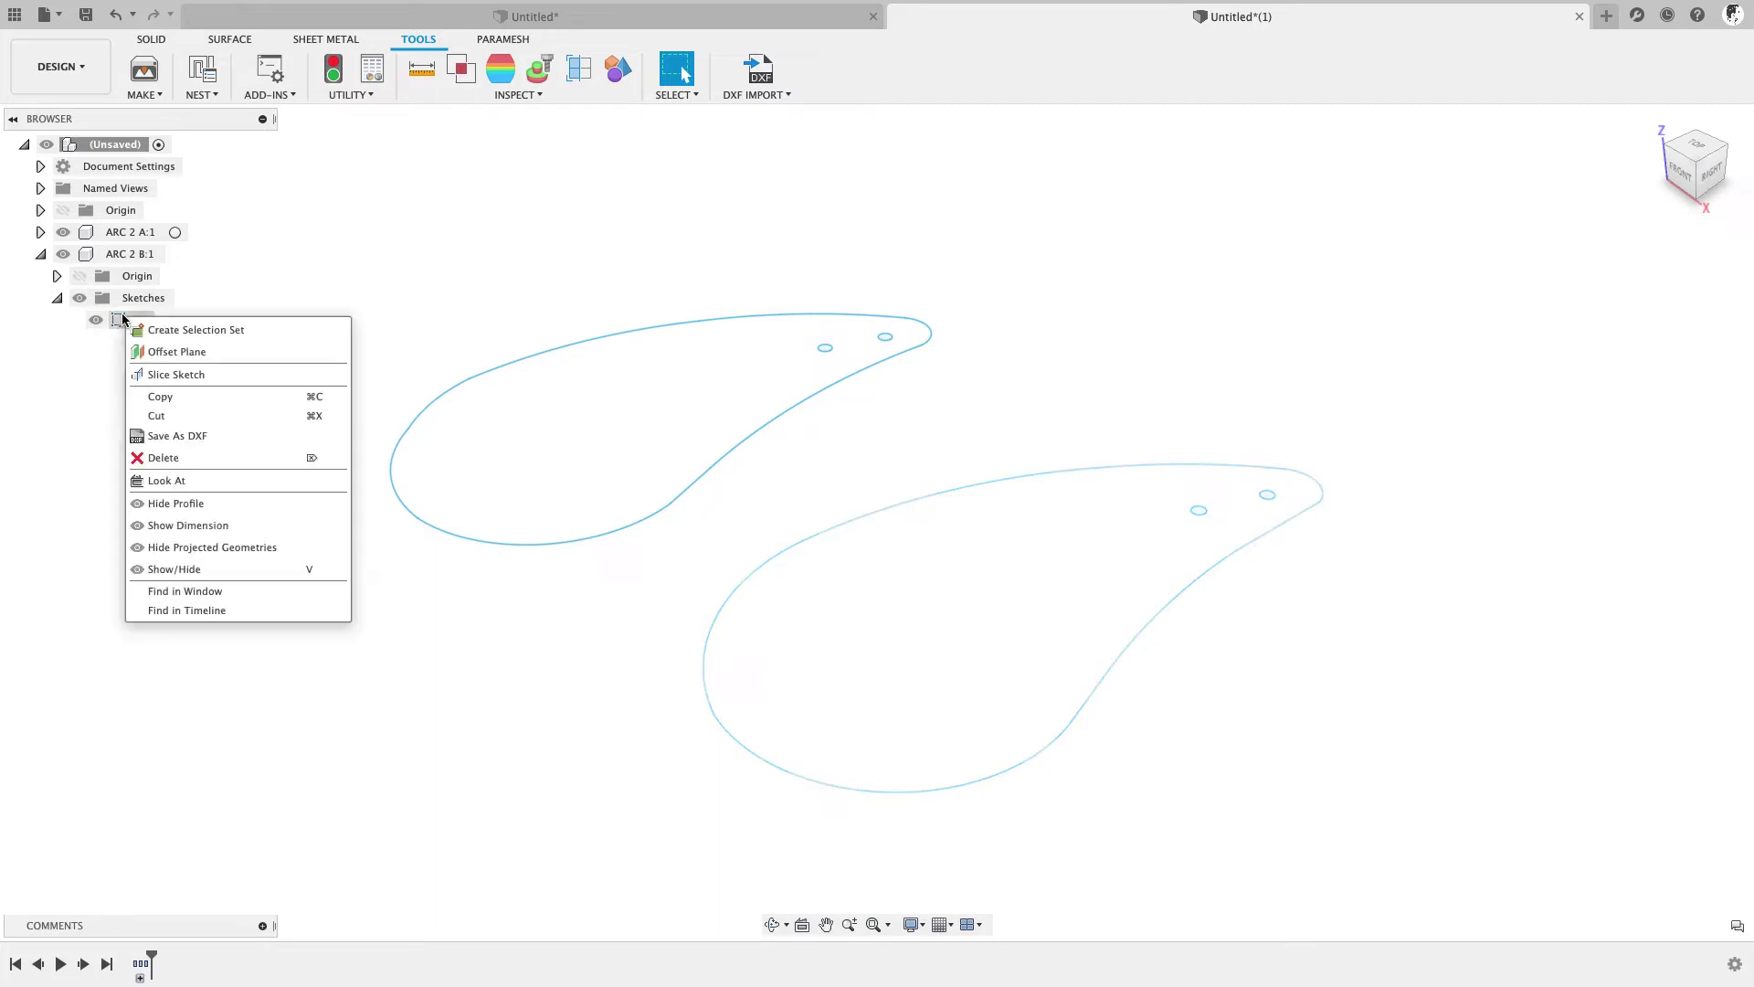
left_click(95, 370)
- Select and deselect the upper-left arc of the lower ARC 2 B profile
left_click(826, 540)
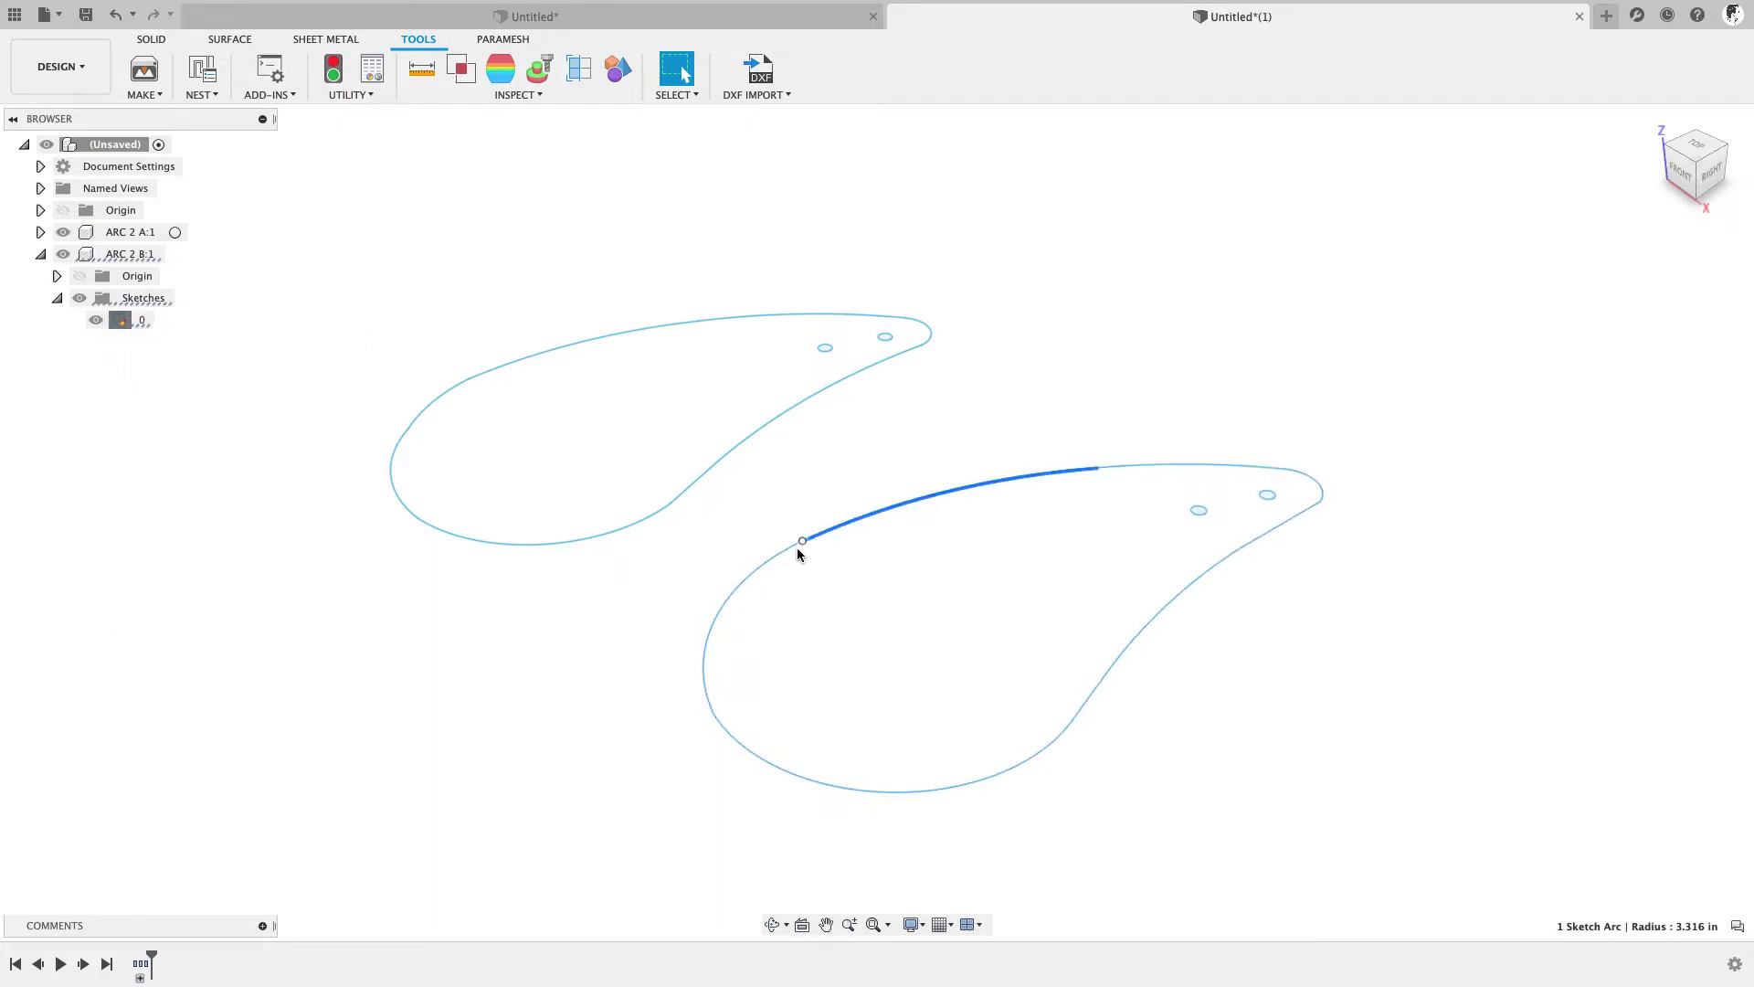
left_click(920, 640)
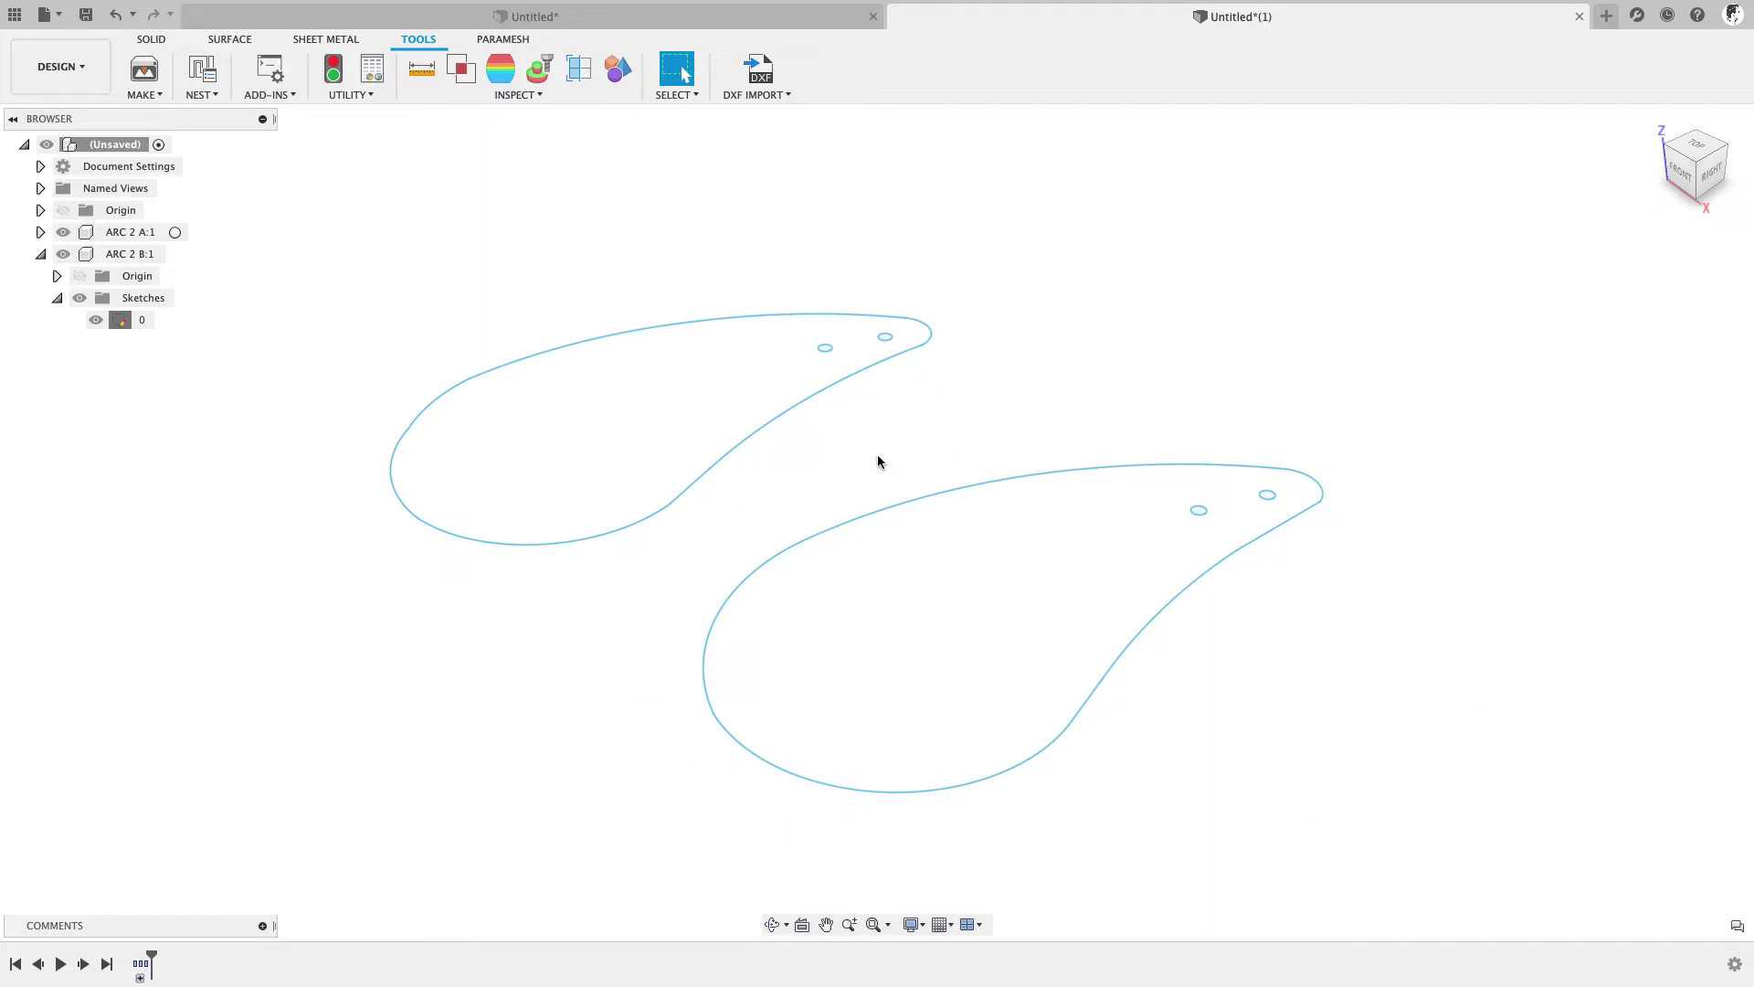
left_click(848, 523)
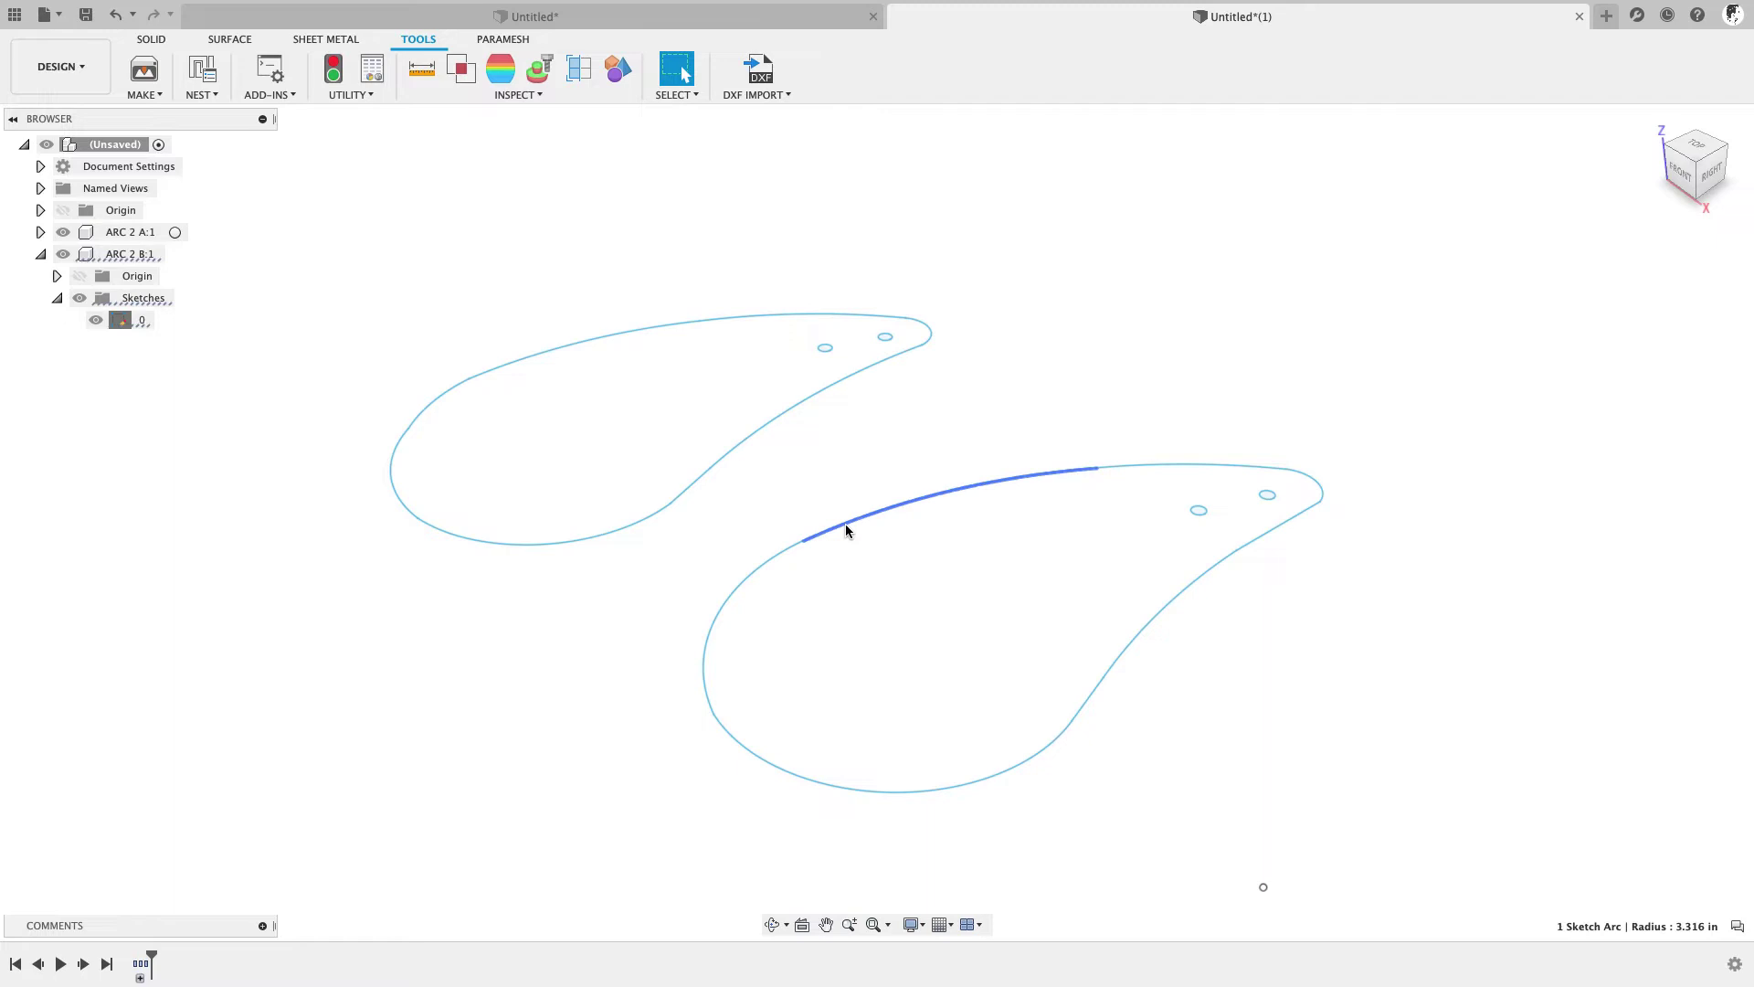
left_click(803, 556)
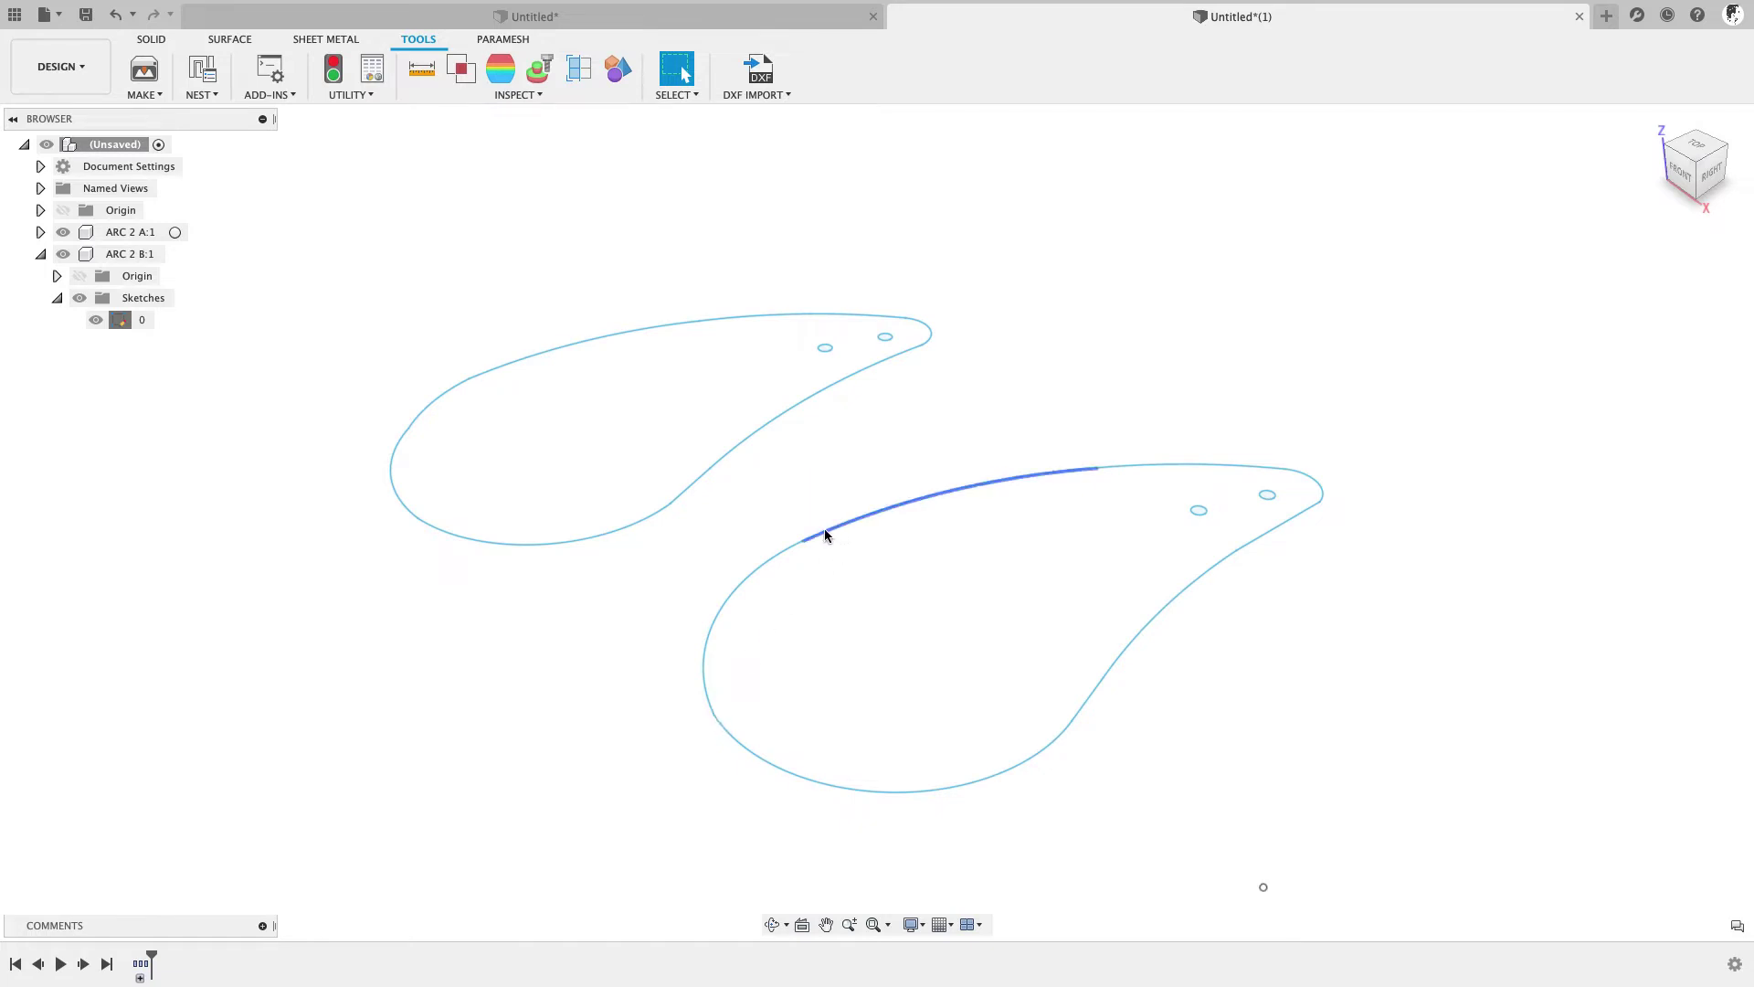
- Drag the arc endpoint away and back, turning the inner right curve into an angular section
mouse_move(804, 539)
left_mouse_down()
mouse_move(846, 496)
mouse_move(829, 545)
left_mouse_up()
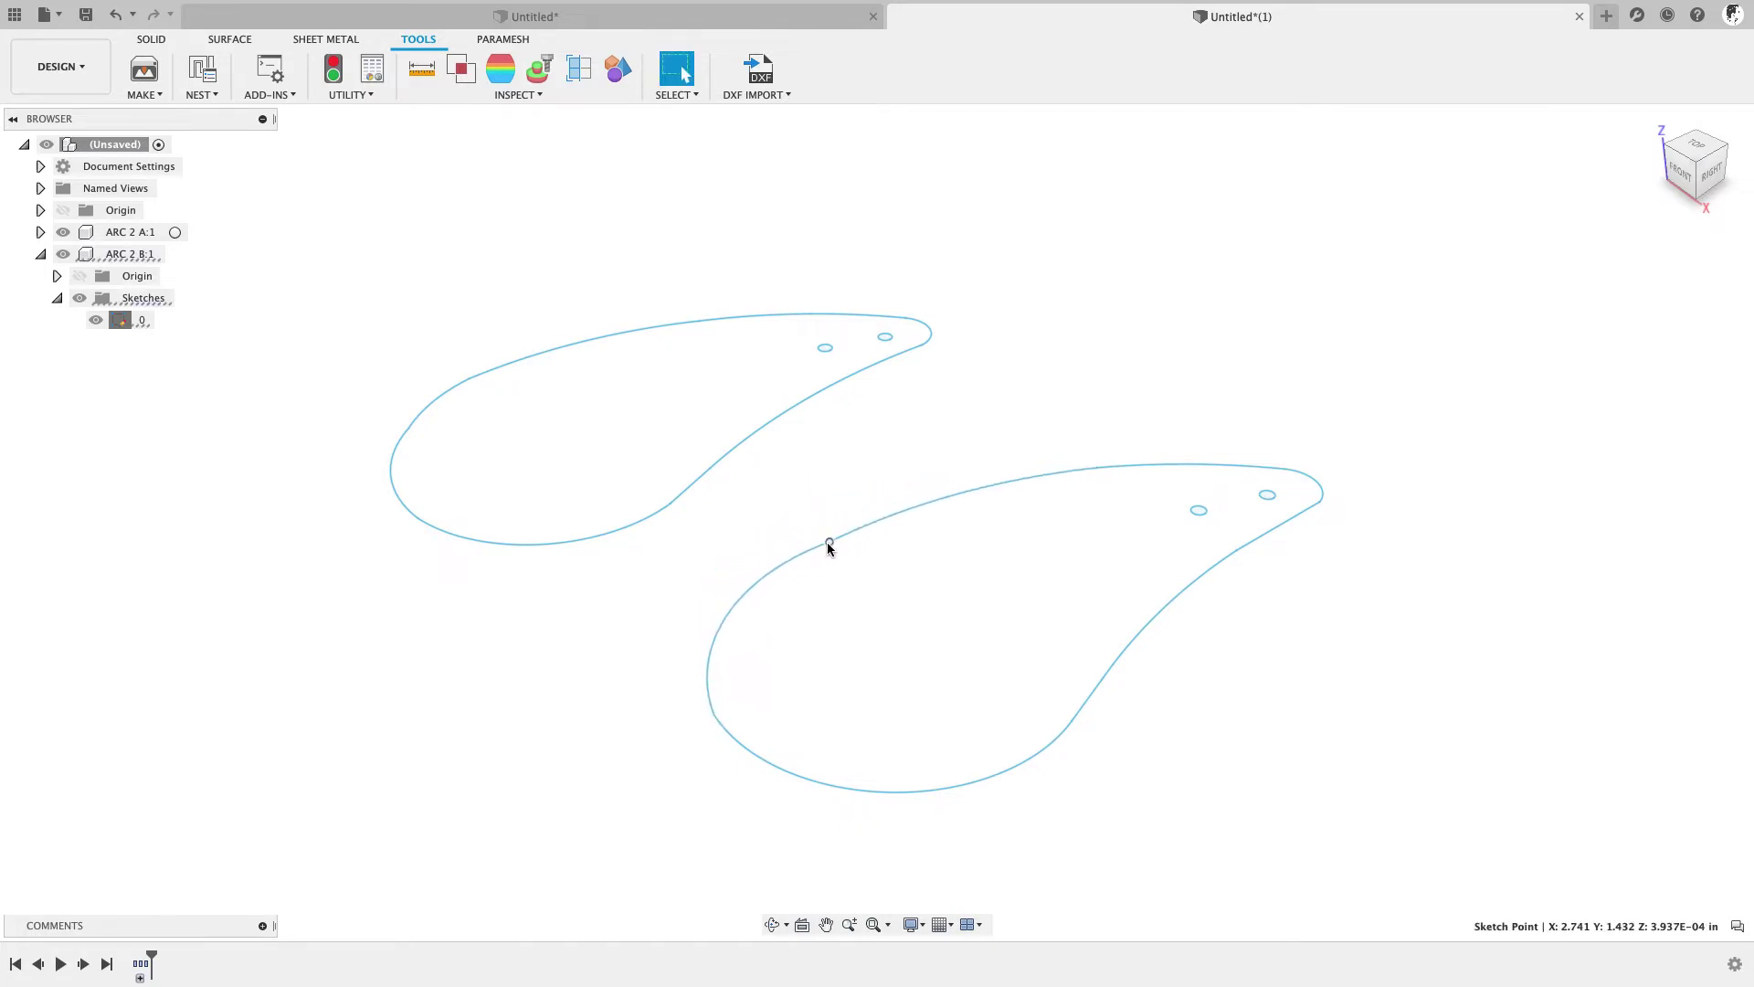
mouse_move(713, 715)
left_mouse_down()
mouse_move(709, 776)
mouse_move(673, 698)
mouse_move(752, 638)
mouse_move(656, 718)
mouse_move(687, 709)
mouse_move(677, 684)
mouse_move(654, 701)
mouse_move(738, 705)
mouse_move(717, 720)
mouse_move(678, 694)
mouse_move(707, 716)
left_mouse_up()
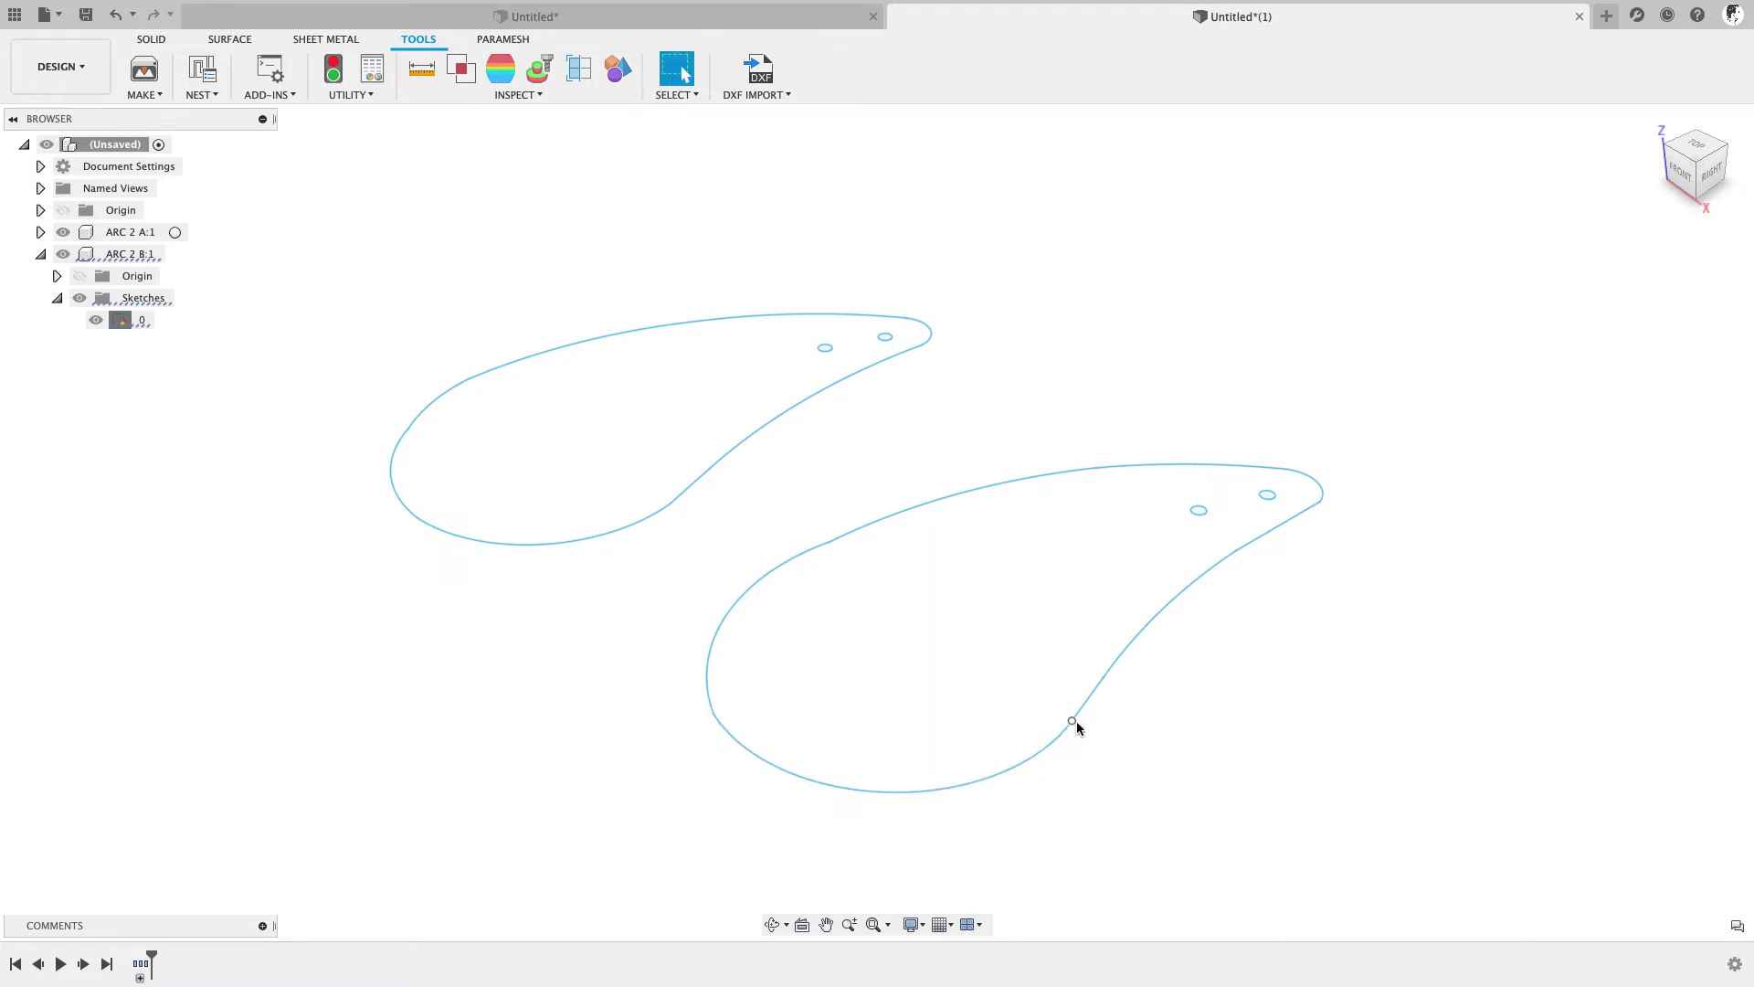
mouse_move(1075, 721)
left_mouse_down()
mouse_move(1054, 783)
mouse_move(1100, 677)
left_mouse_up()
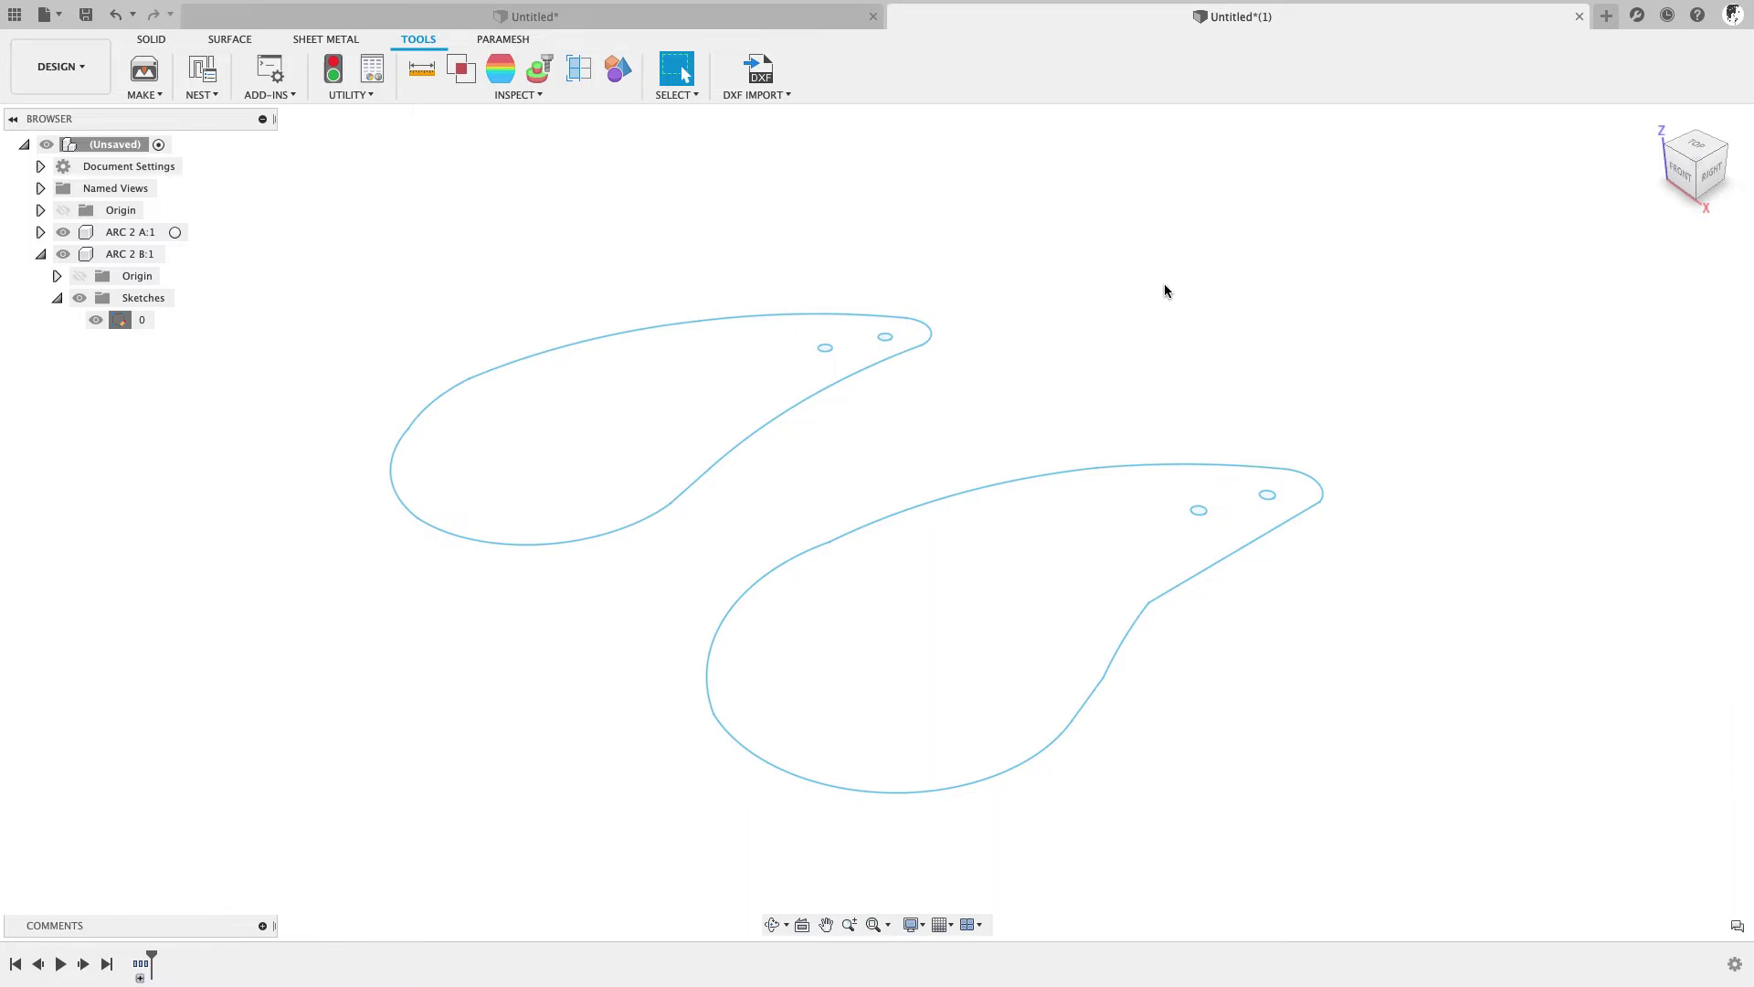
- Discard the ARC sketch design unsaved, then pick ARC 2 C, ARC 2 D and ARC 4 A for bulk import
left_click(1579, 17)
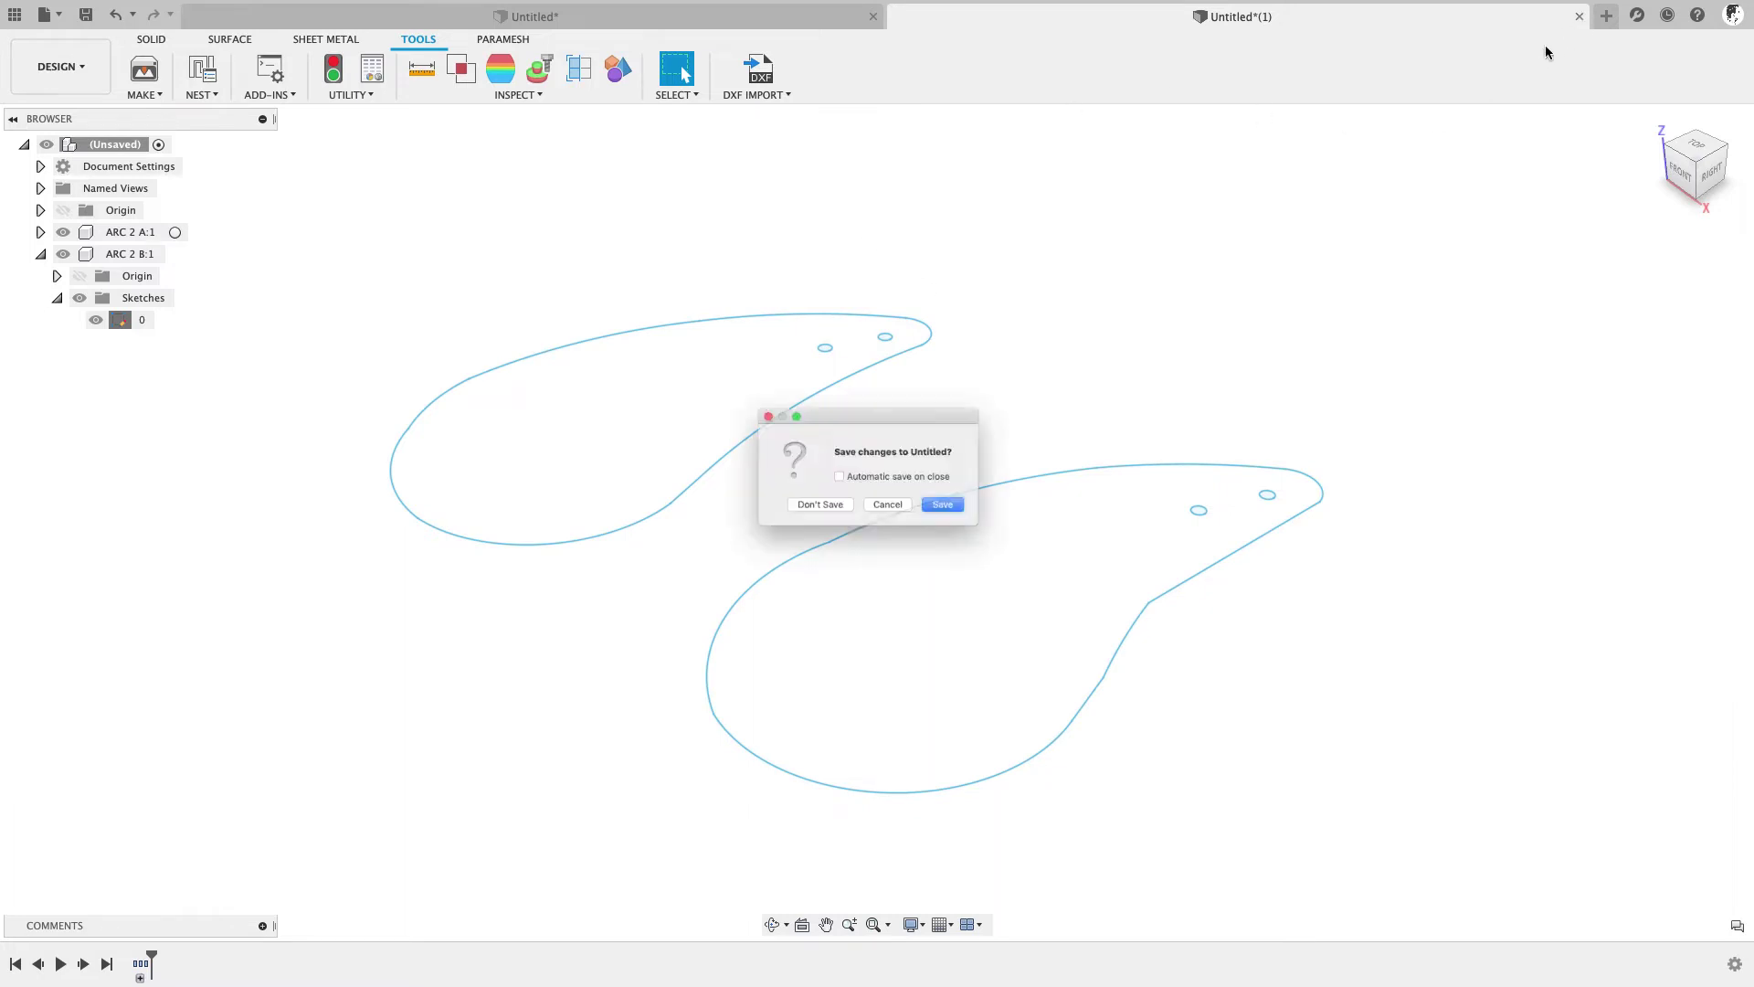
left_click(804, 516)
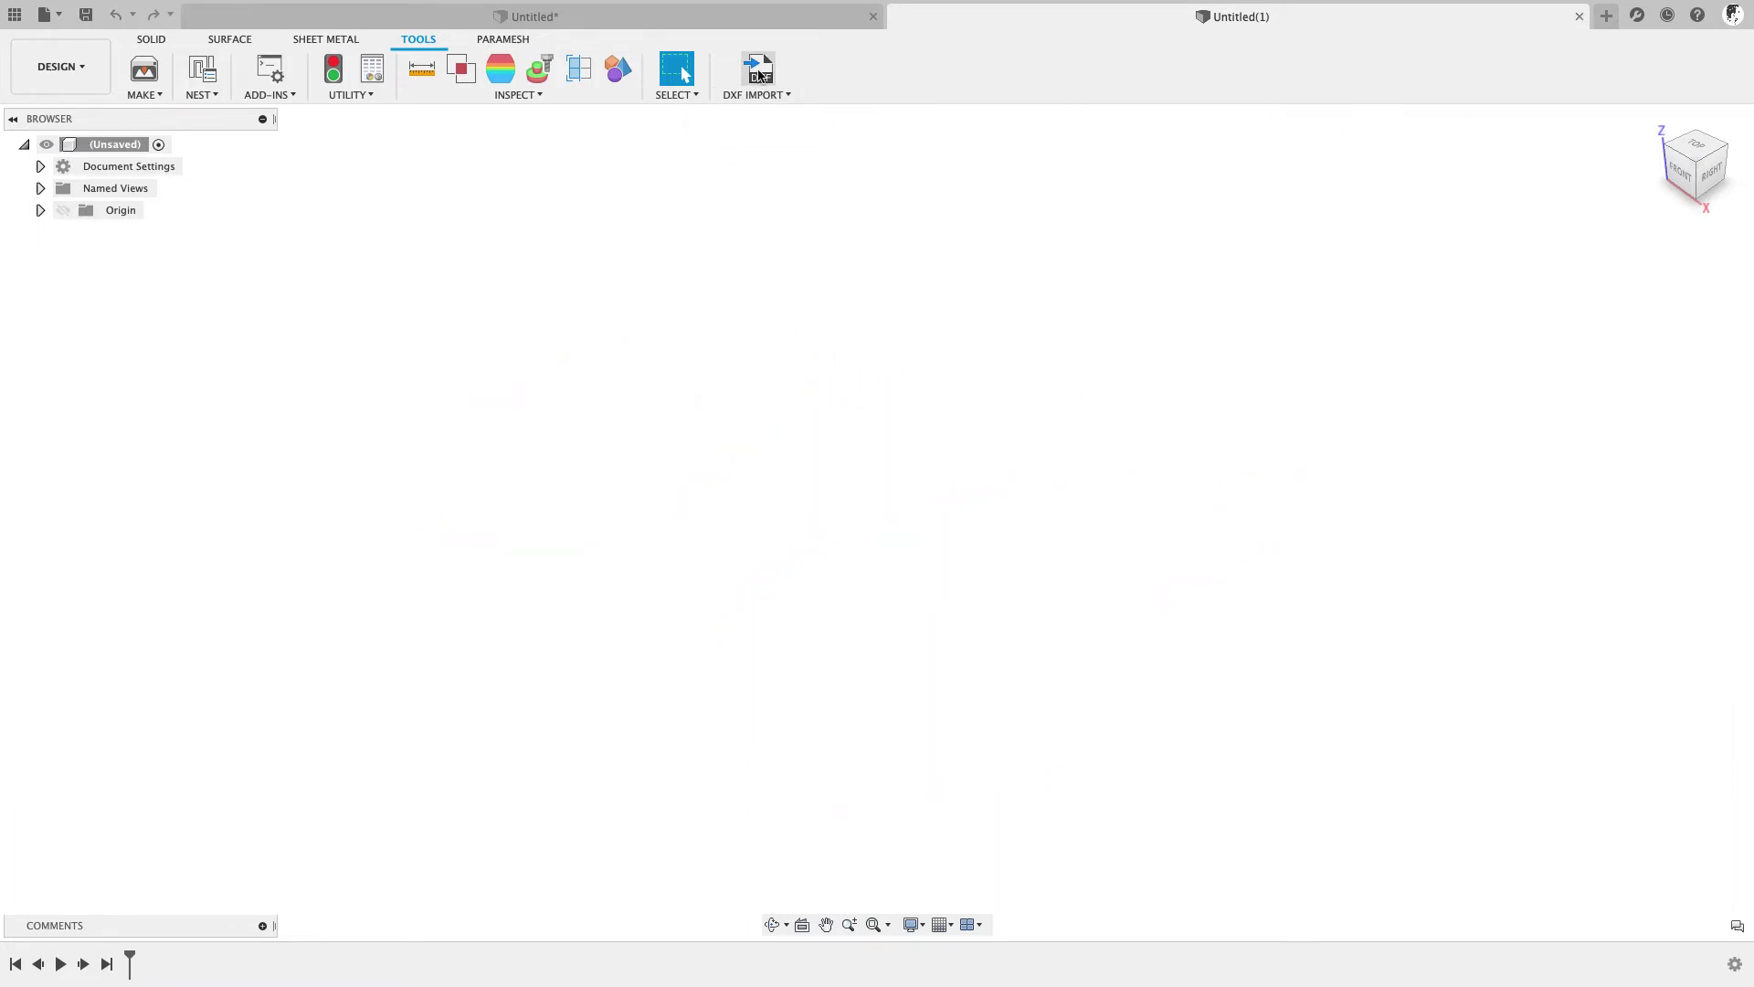
left_click(759, 71)
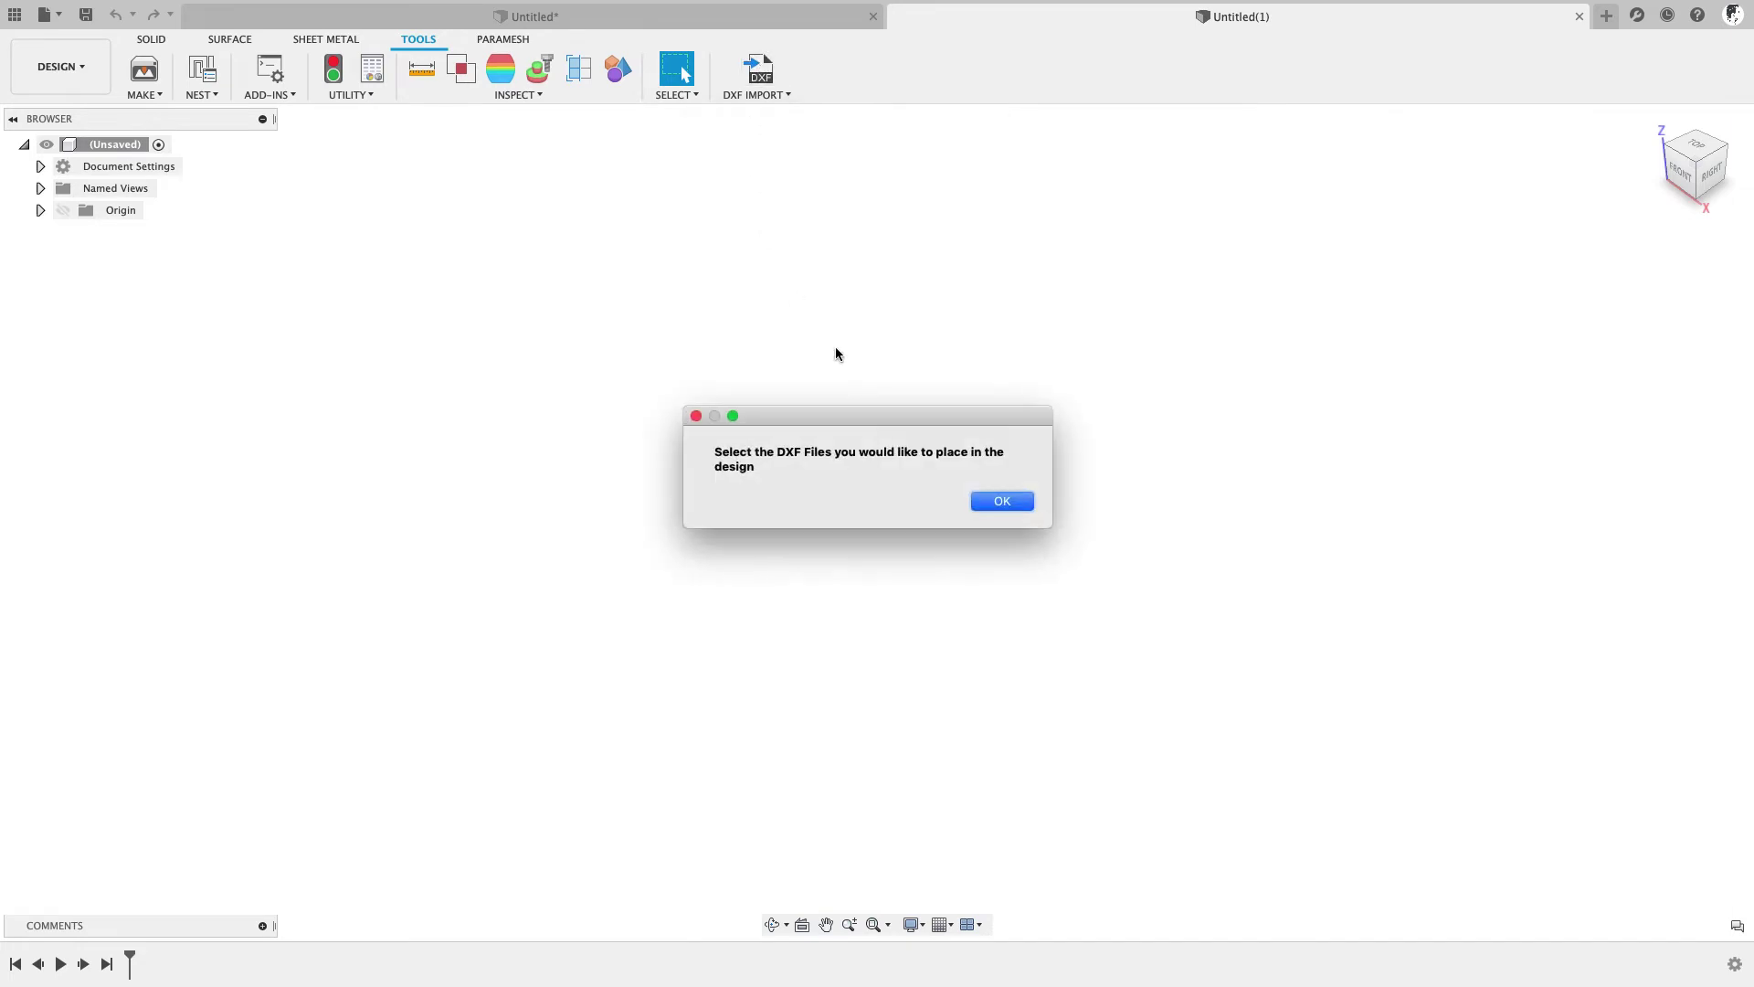
left_click(1001, 502)
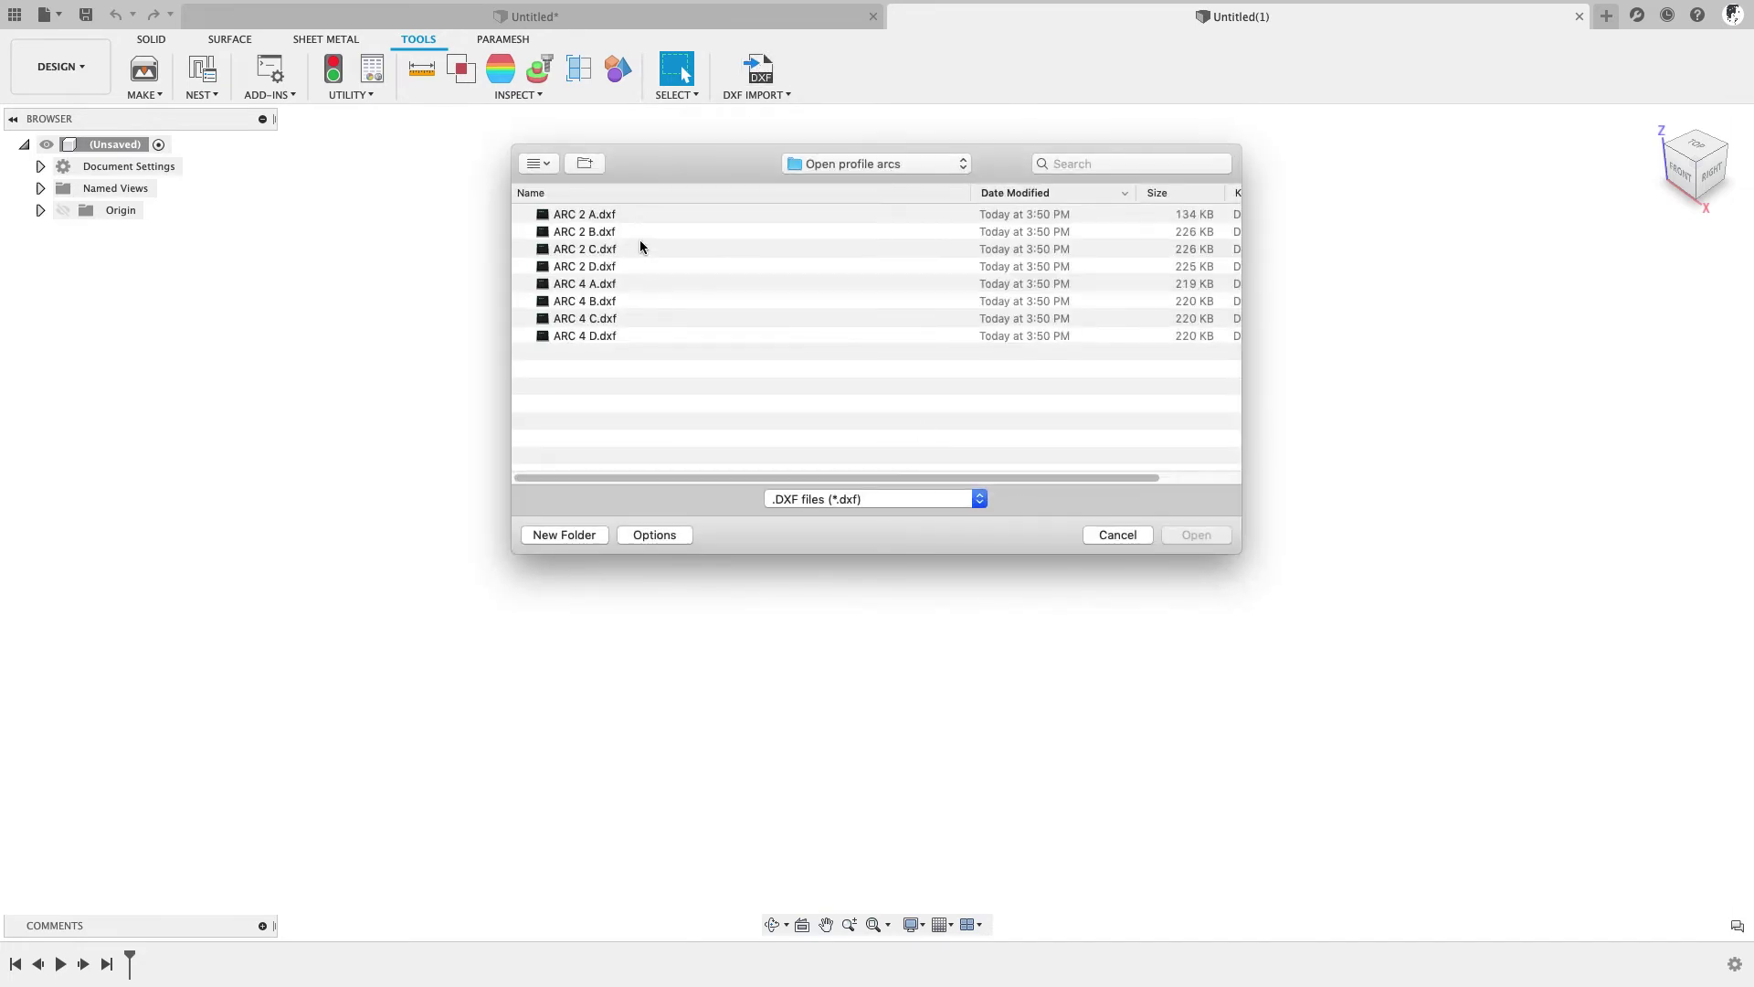
left_click_drag(640, 249, 634, 288)
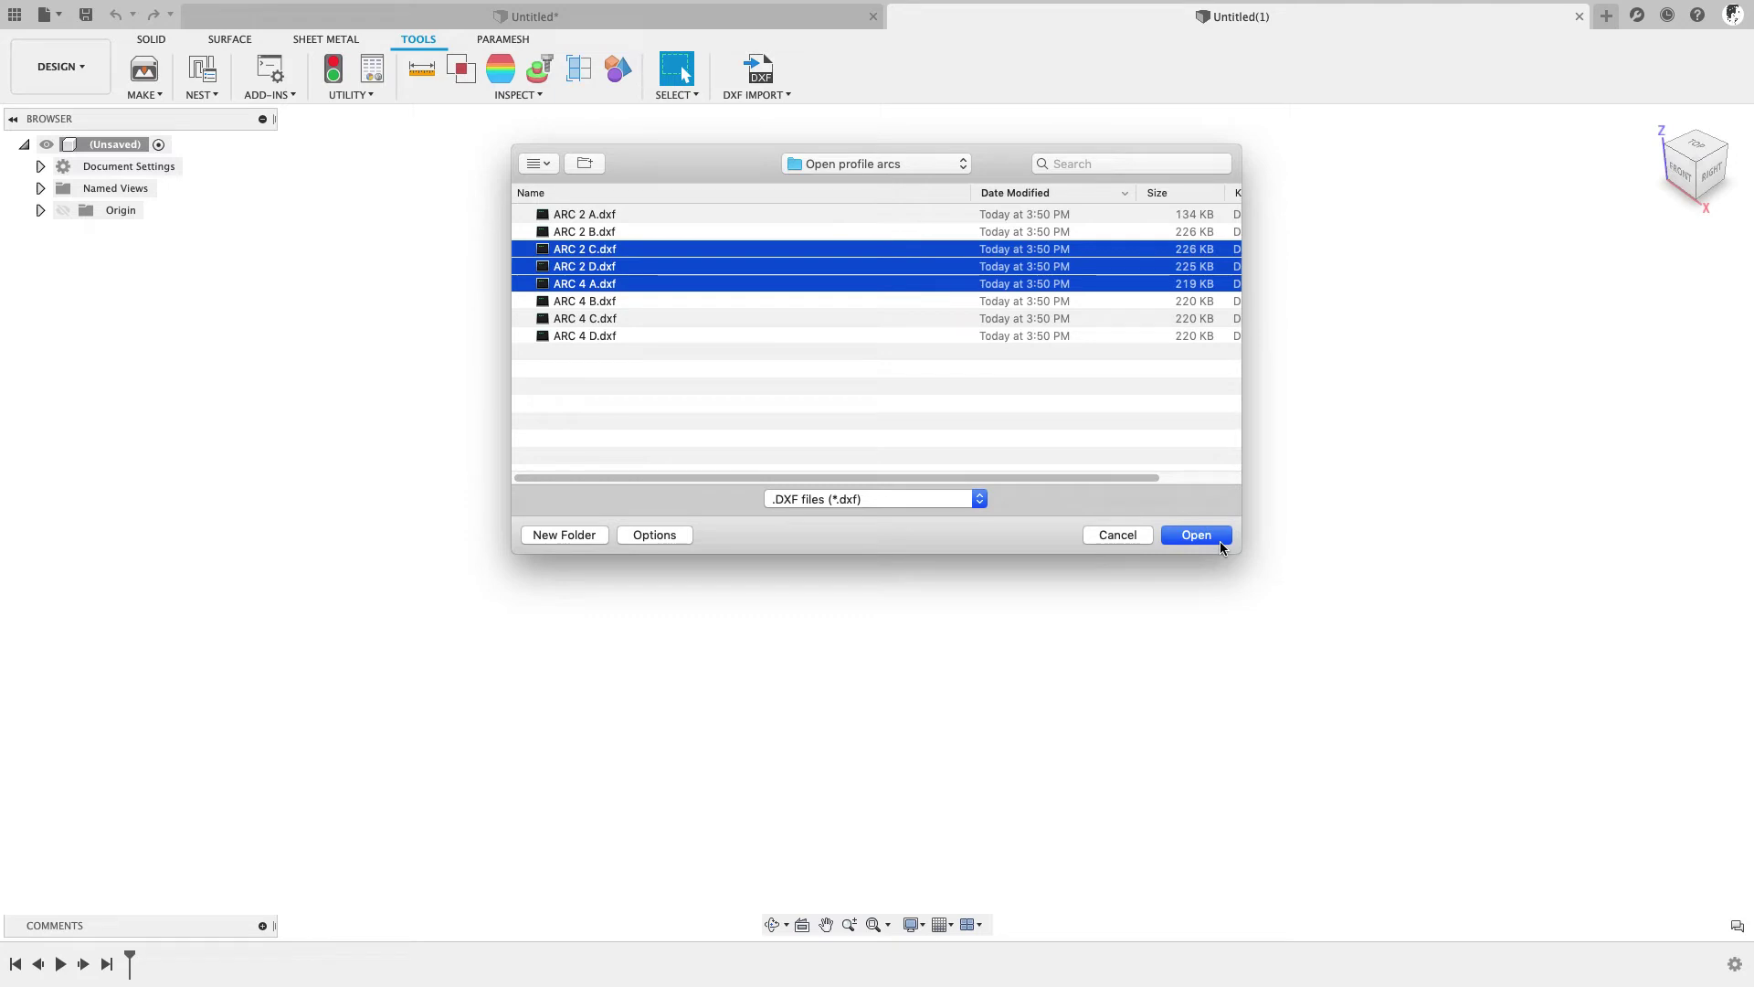
left_click(1219, 539)
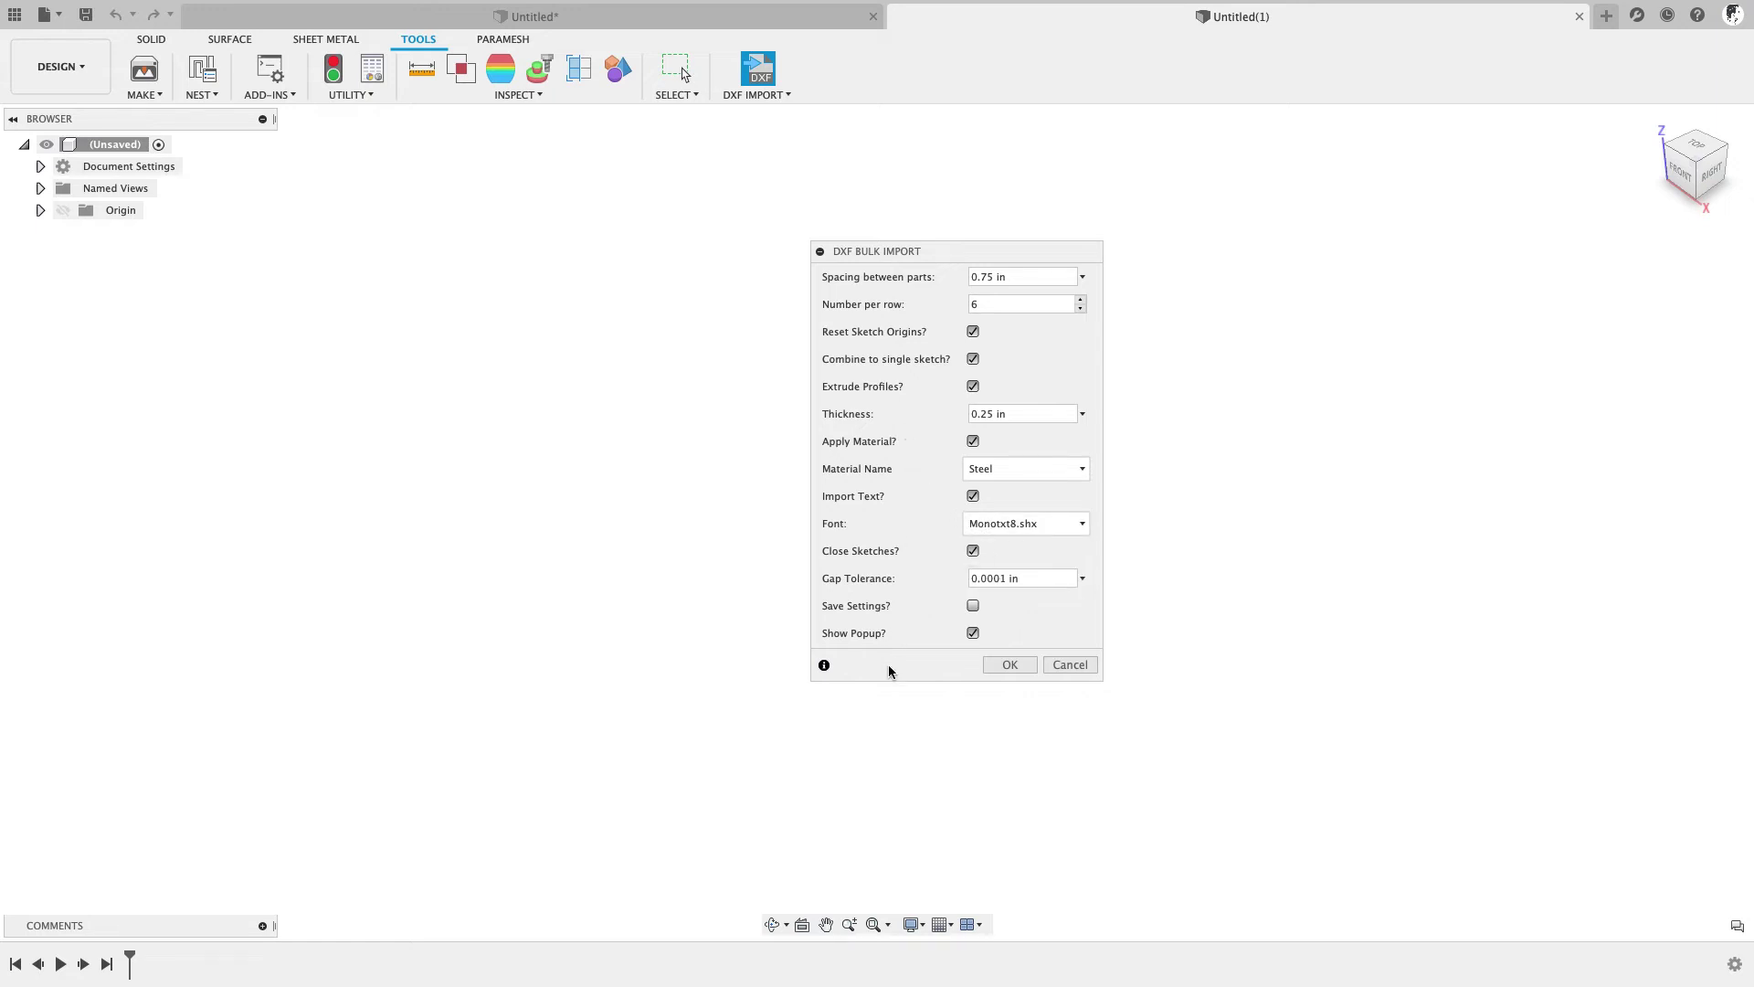
- Uncheck Show Popup and check Save Settings, then import ARC 2 C, ARC 2 D and ARC 4 A
left_click(972, 634)
left_click(973, 606)
left_click(1011, 665)
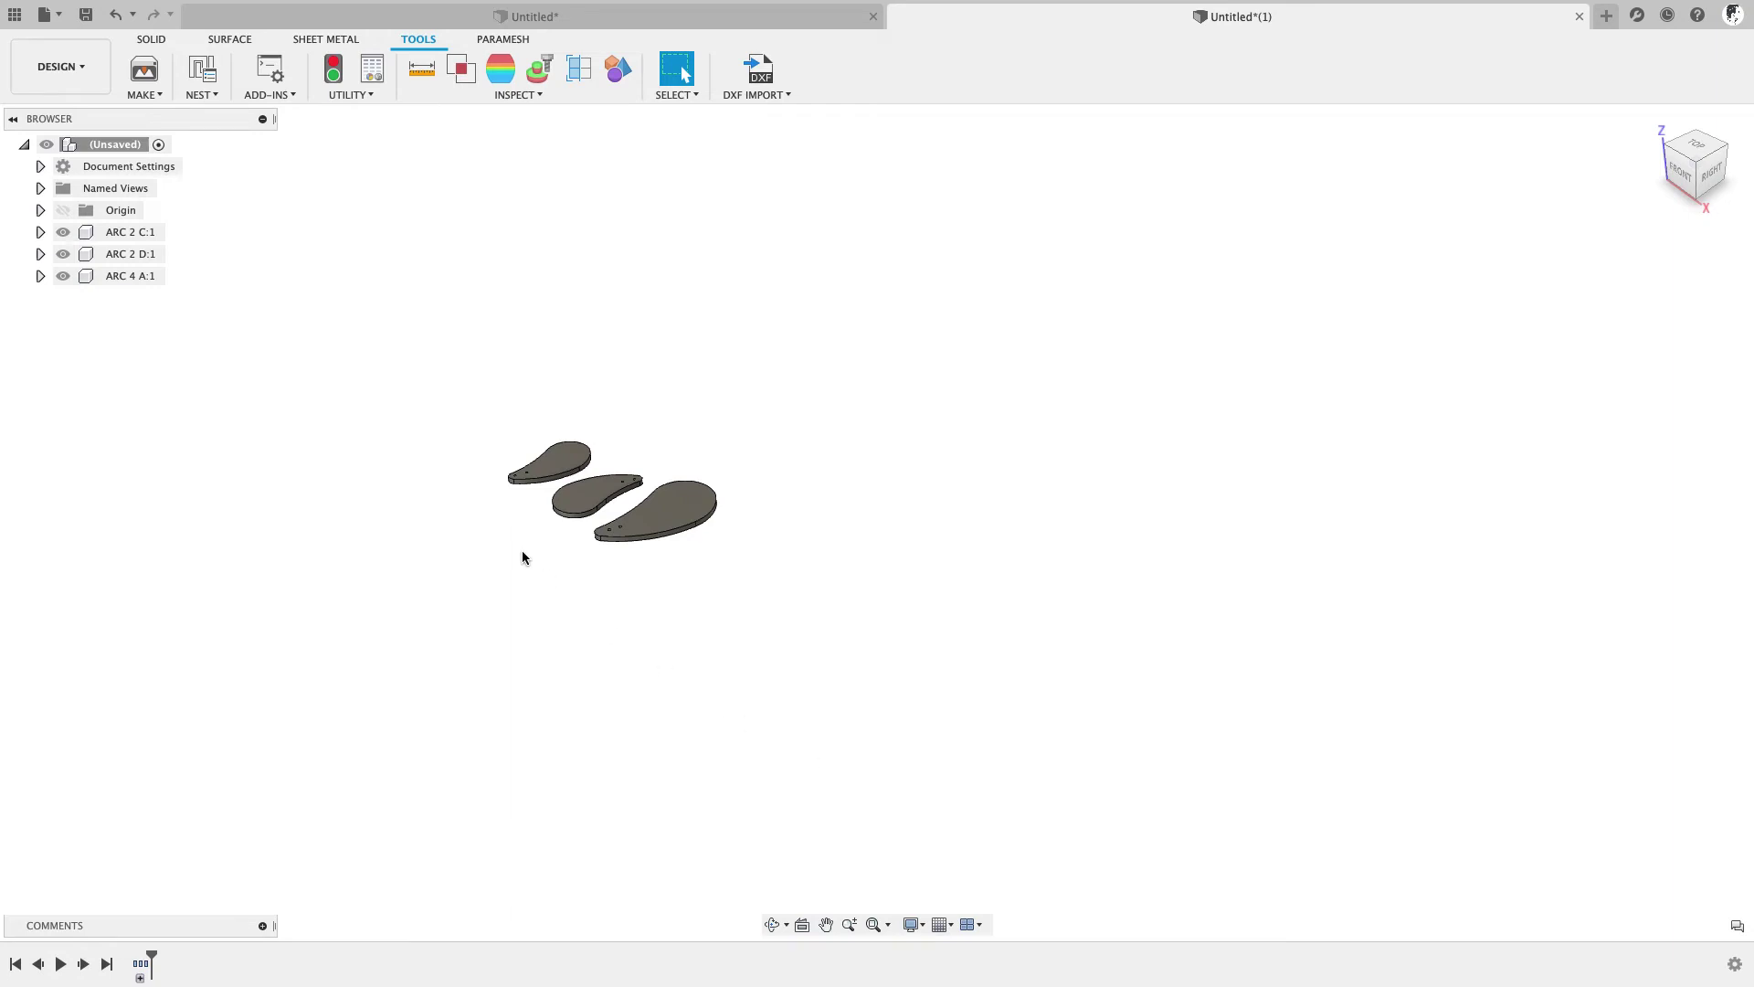
- Zoom in, expand ARC 4 A:1, hide its plate body and show its sketch outline
scroll(462, 486, "up", 8)
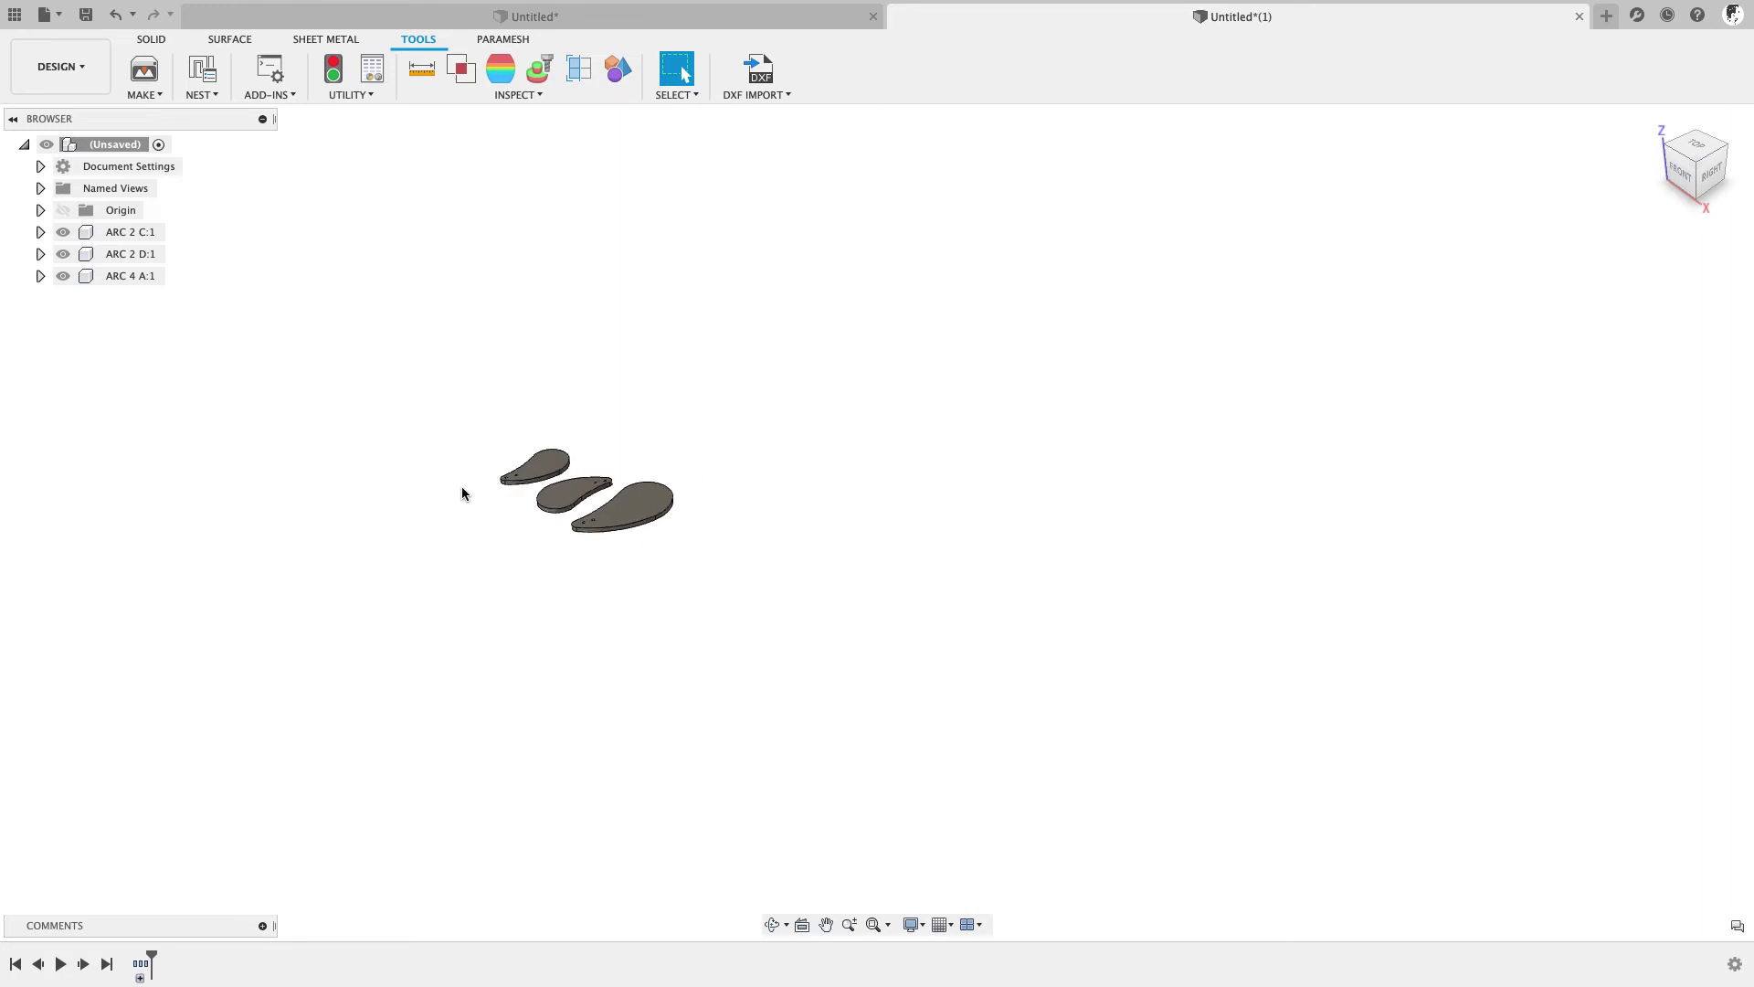
scroll(877, 369, "up", 5)
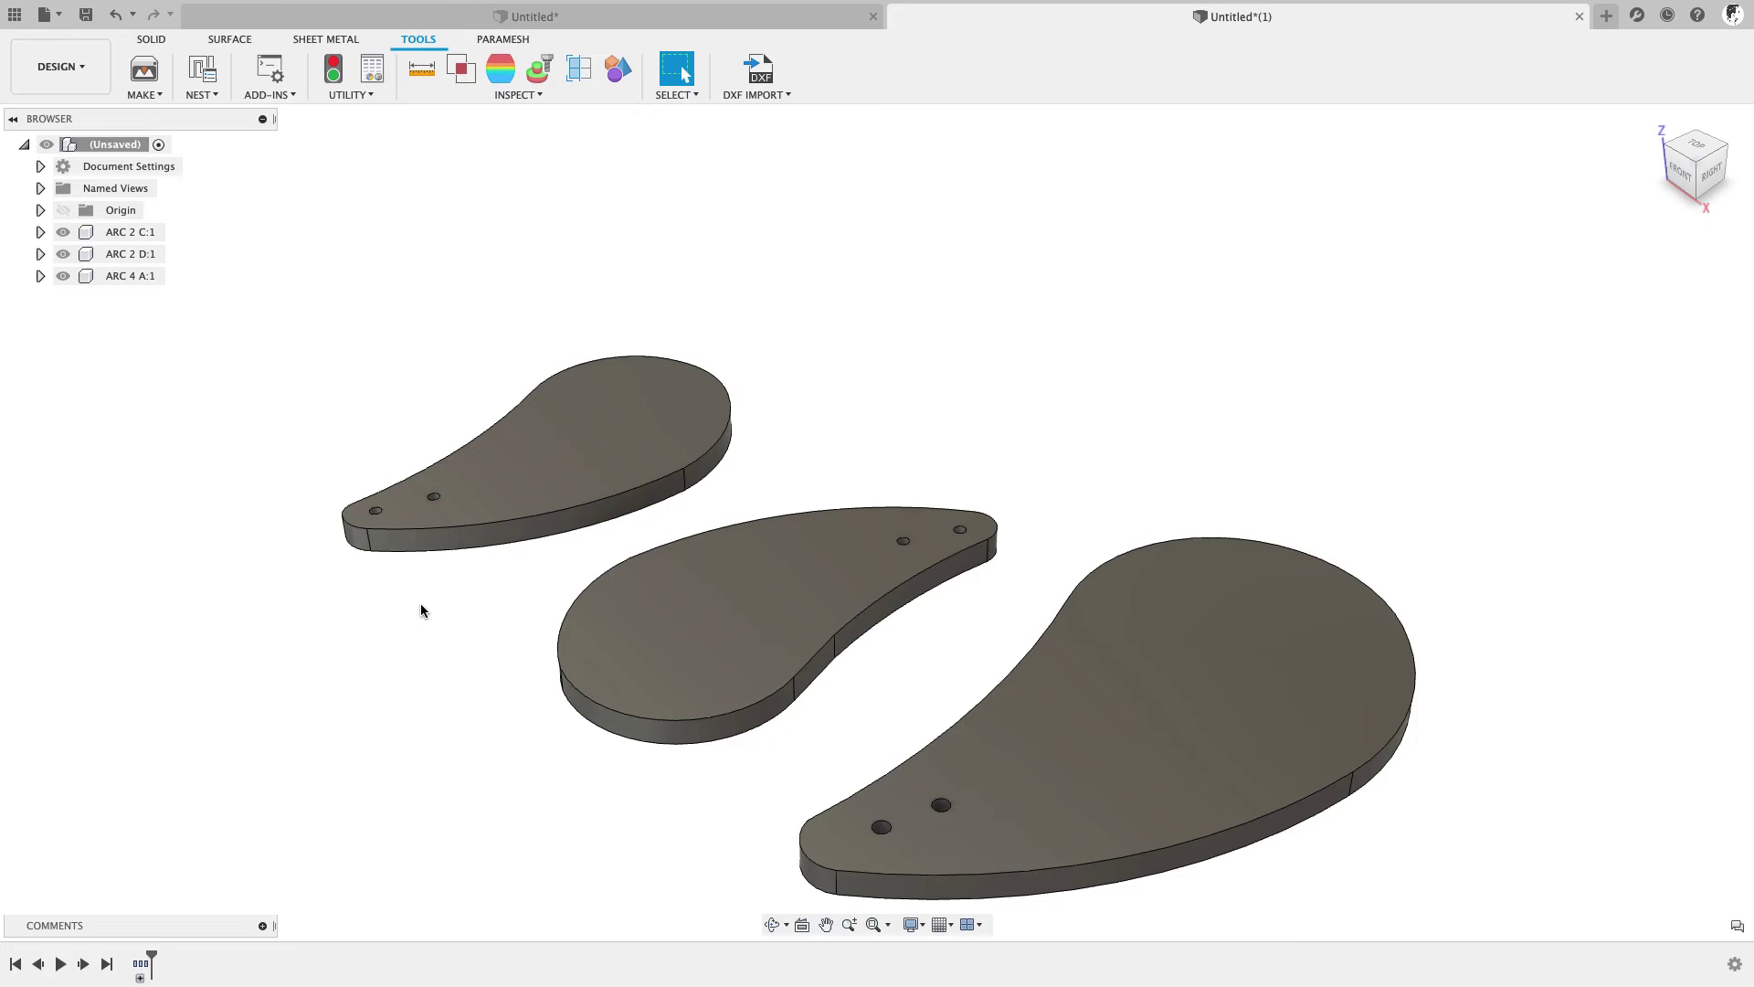
left_click(40, 276)
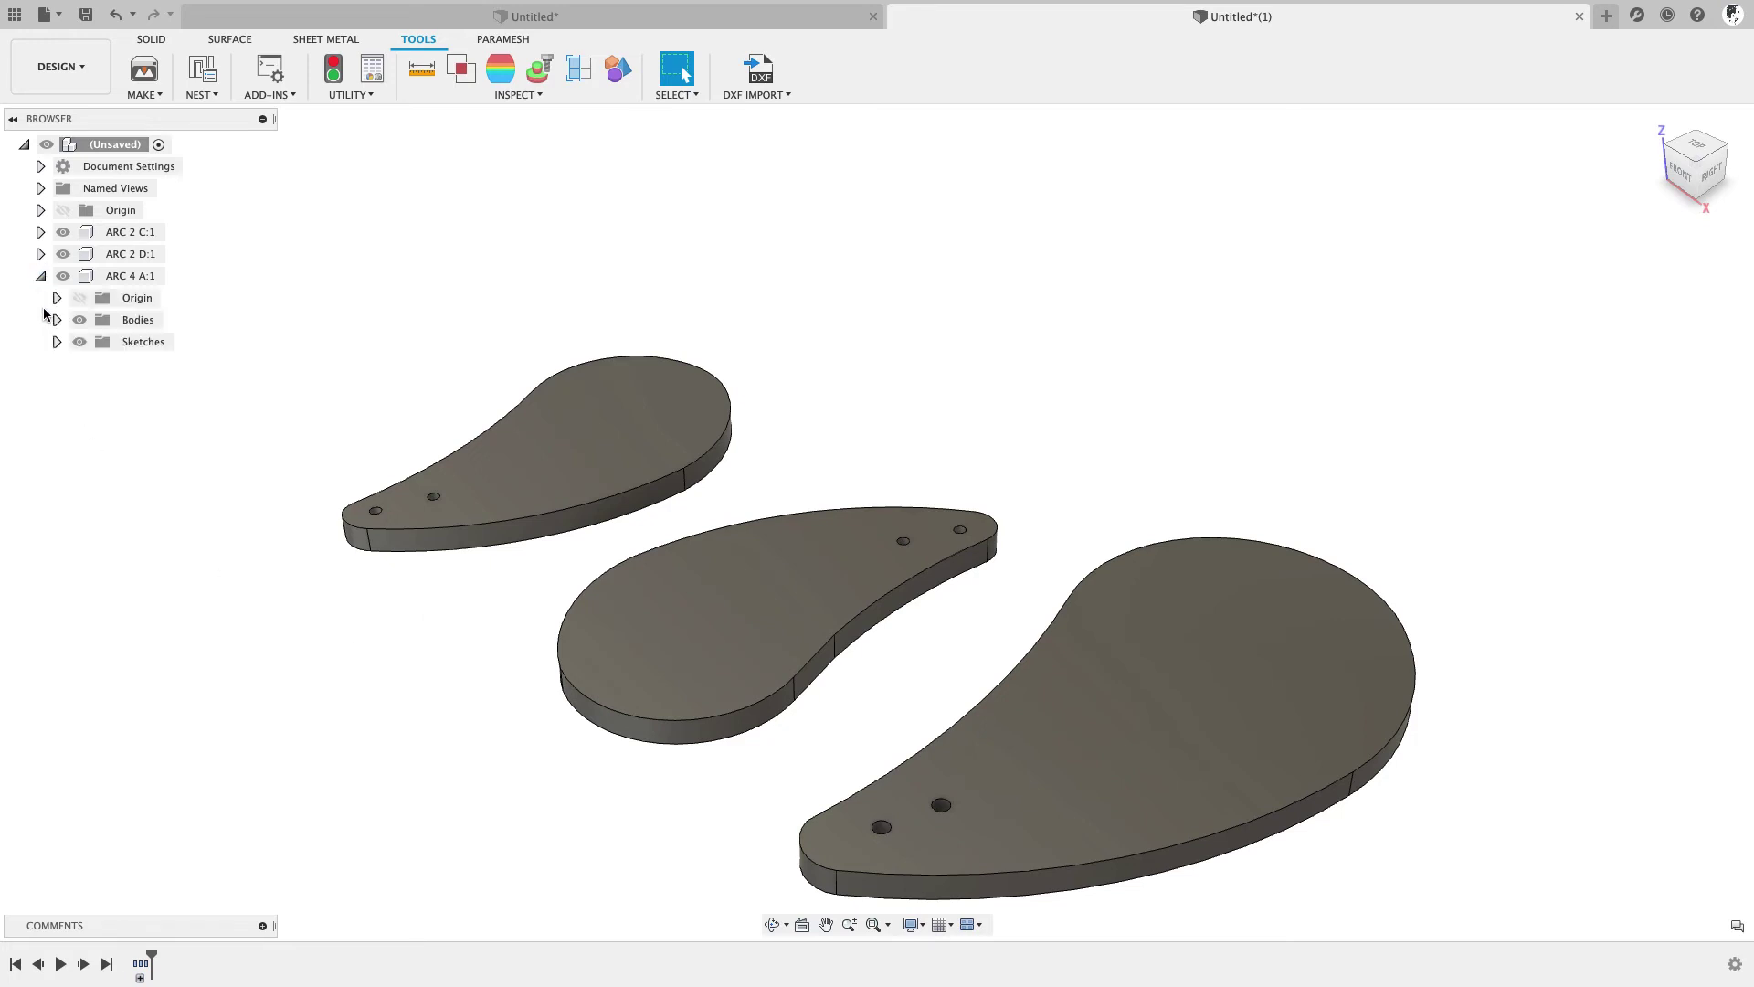
left_click(79, 321)
left_click(79, 342)
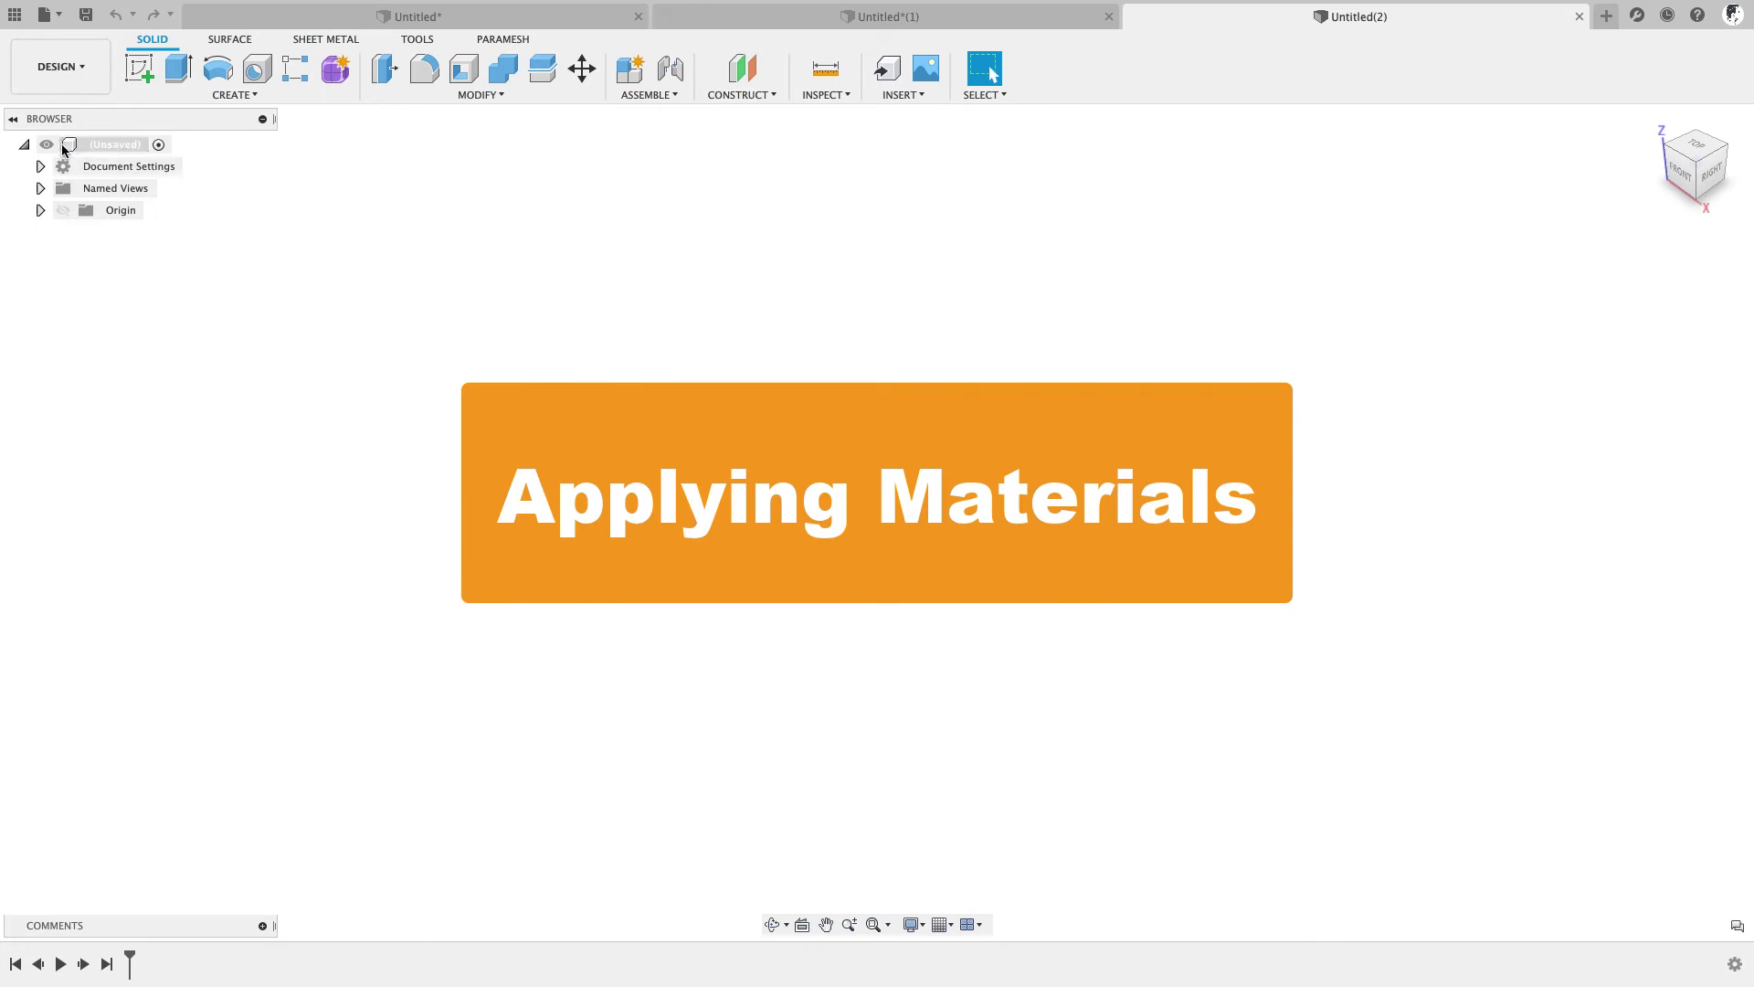
- From the root component's Physical Material library, drag Aluminum 5005 and Brass from Metal into the design
right_click(86, 146)
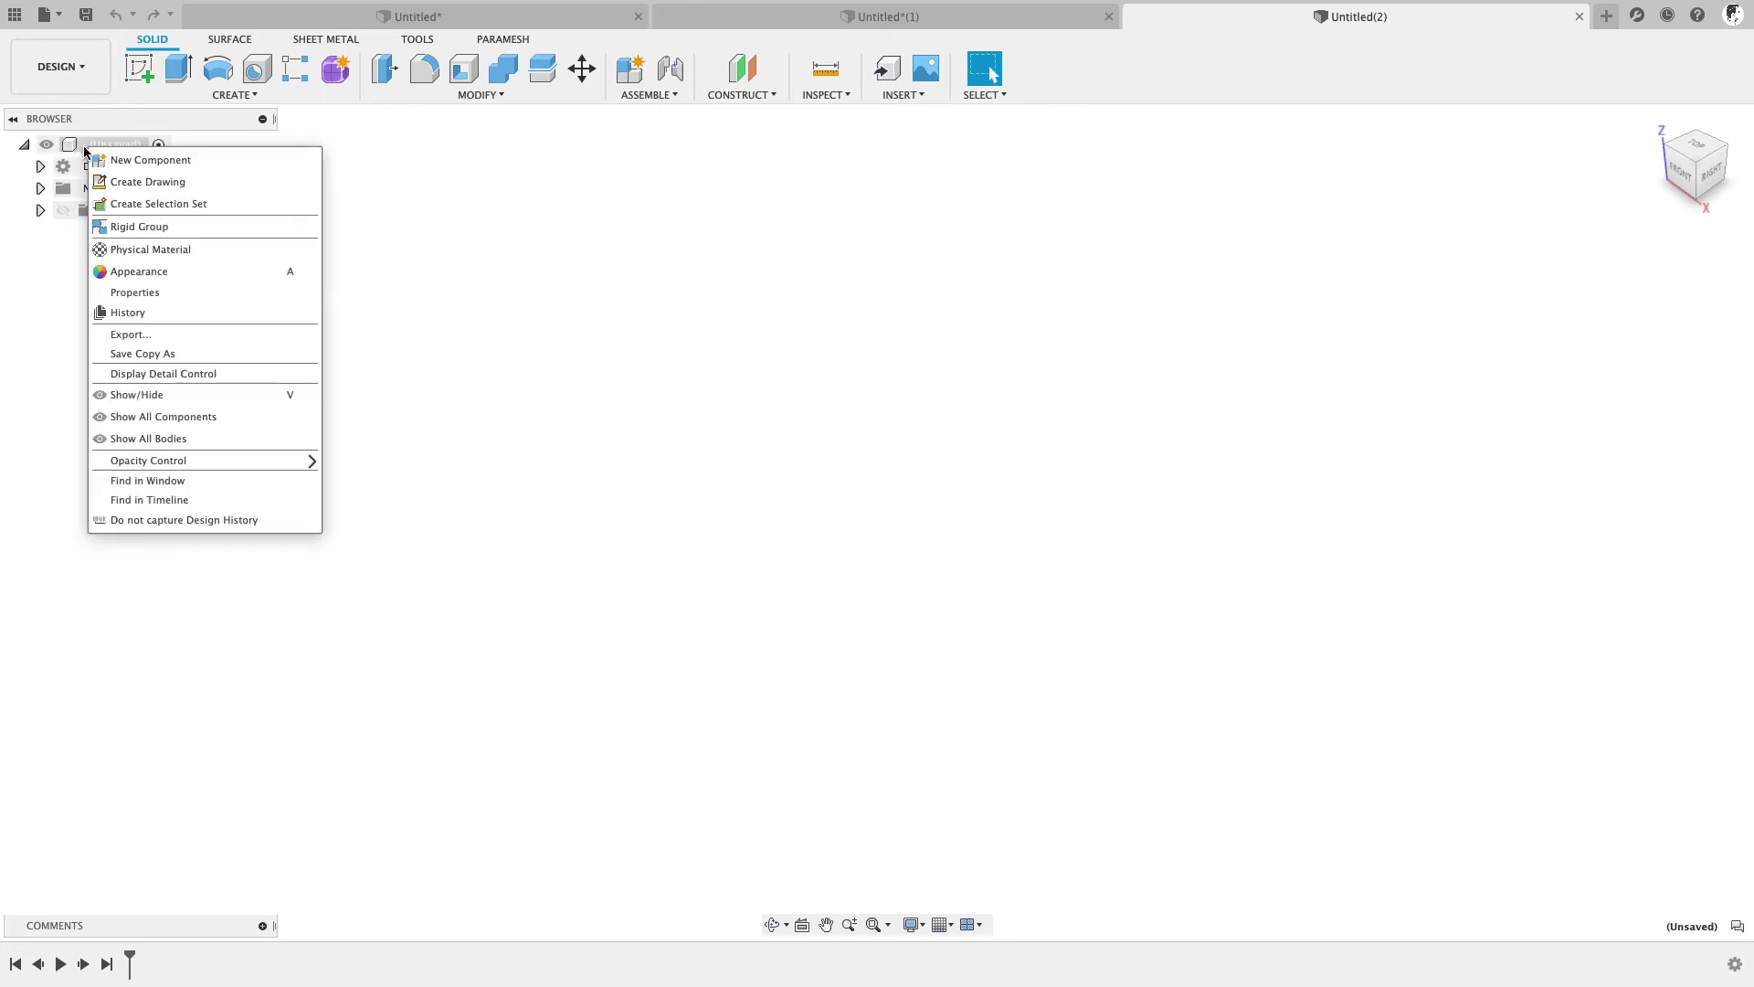
left_click(128, 251)
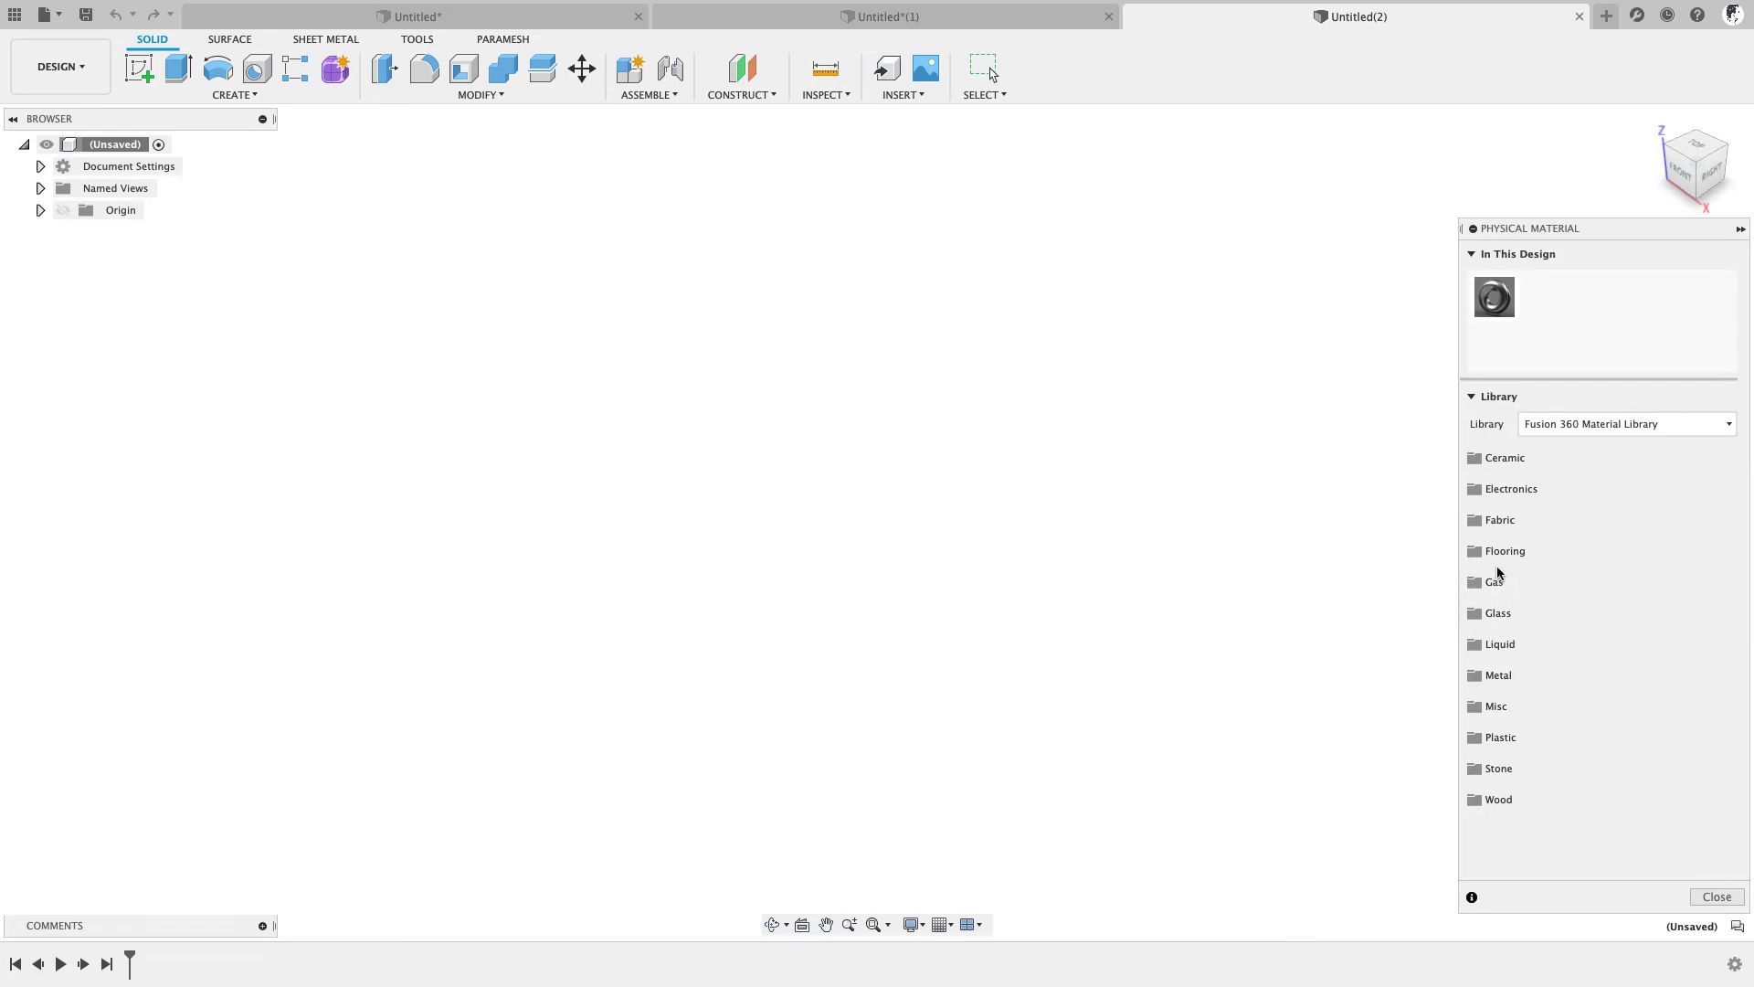
left_click(1489, 675)
scroll(1483, 681, "down", 10)
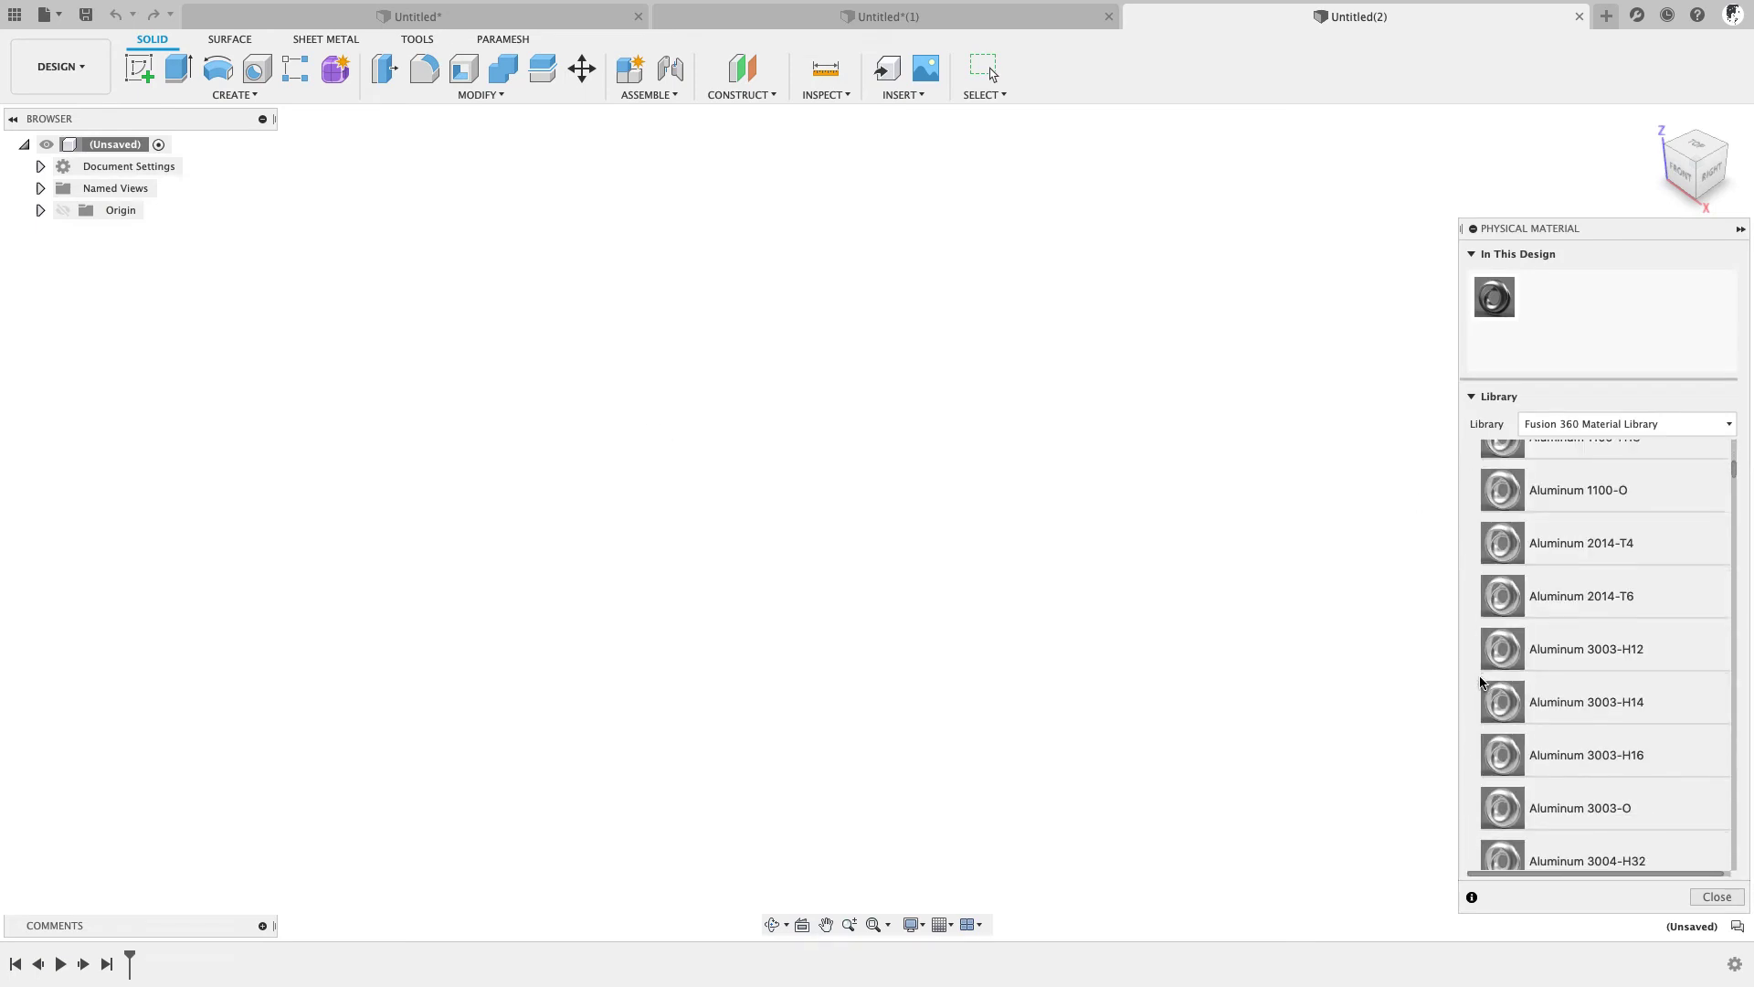
scroll(1483, 681, "down", 7)
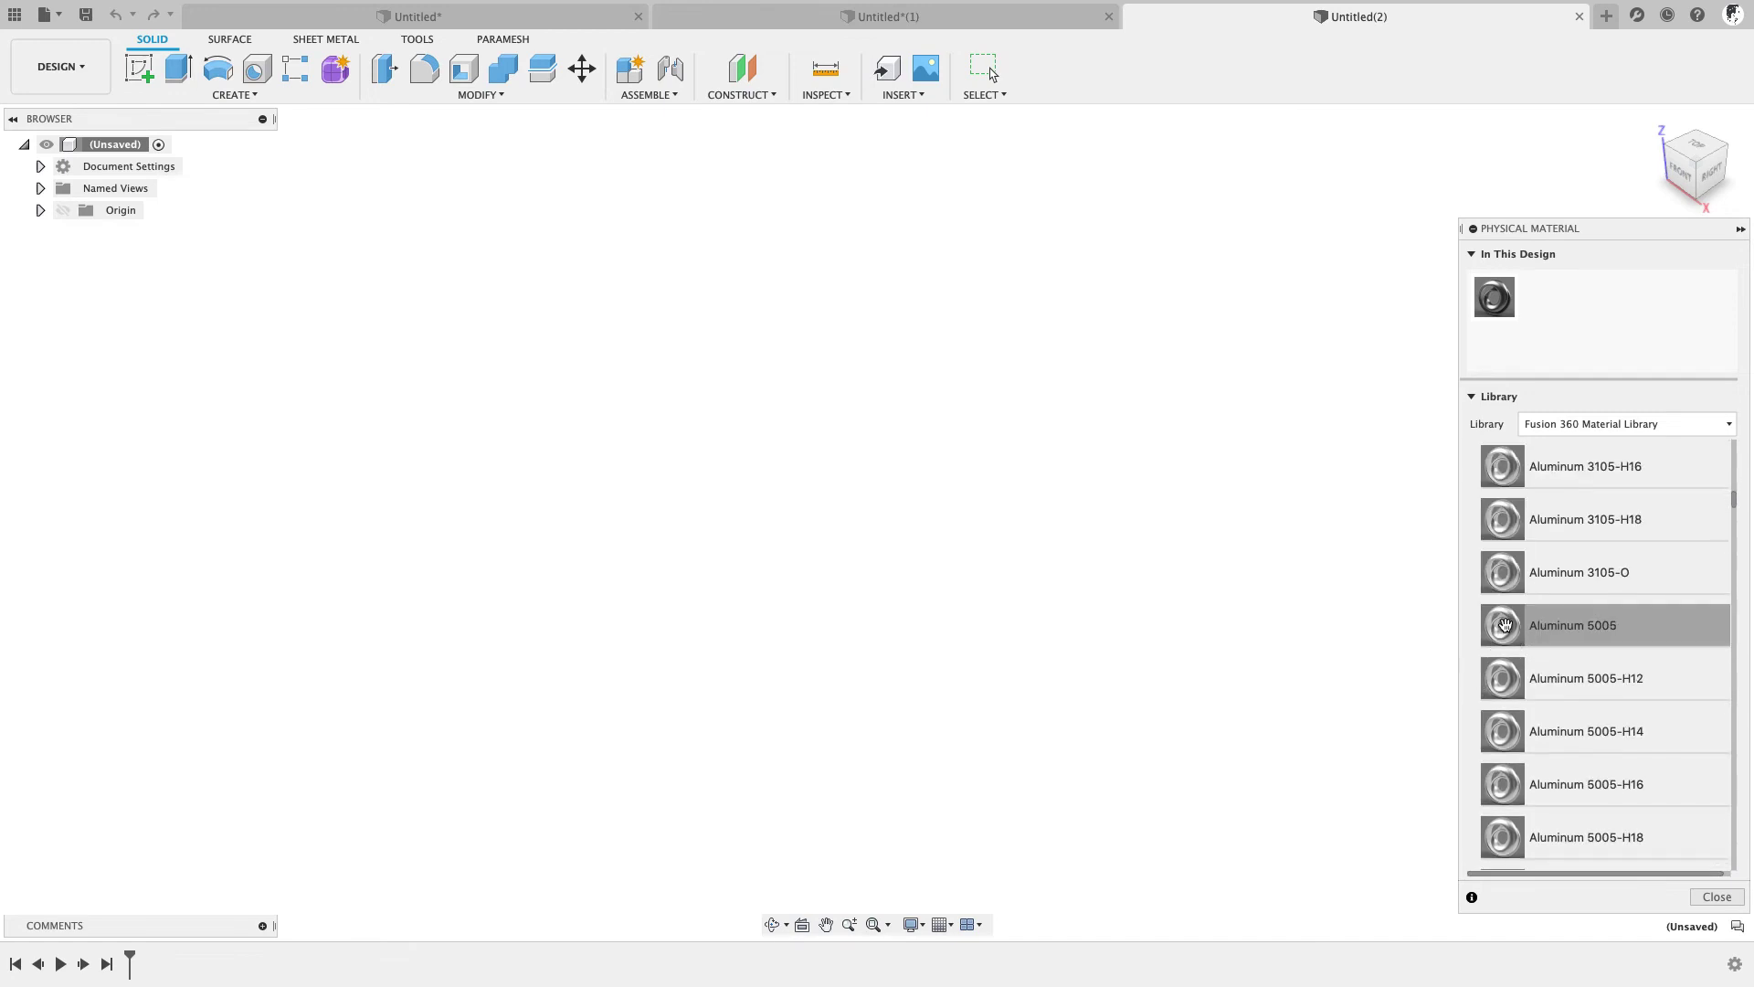
left_click_drag(1505, 625, 103, 151)
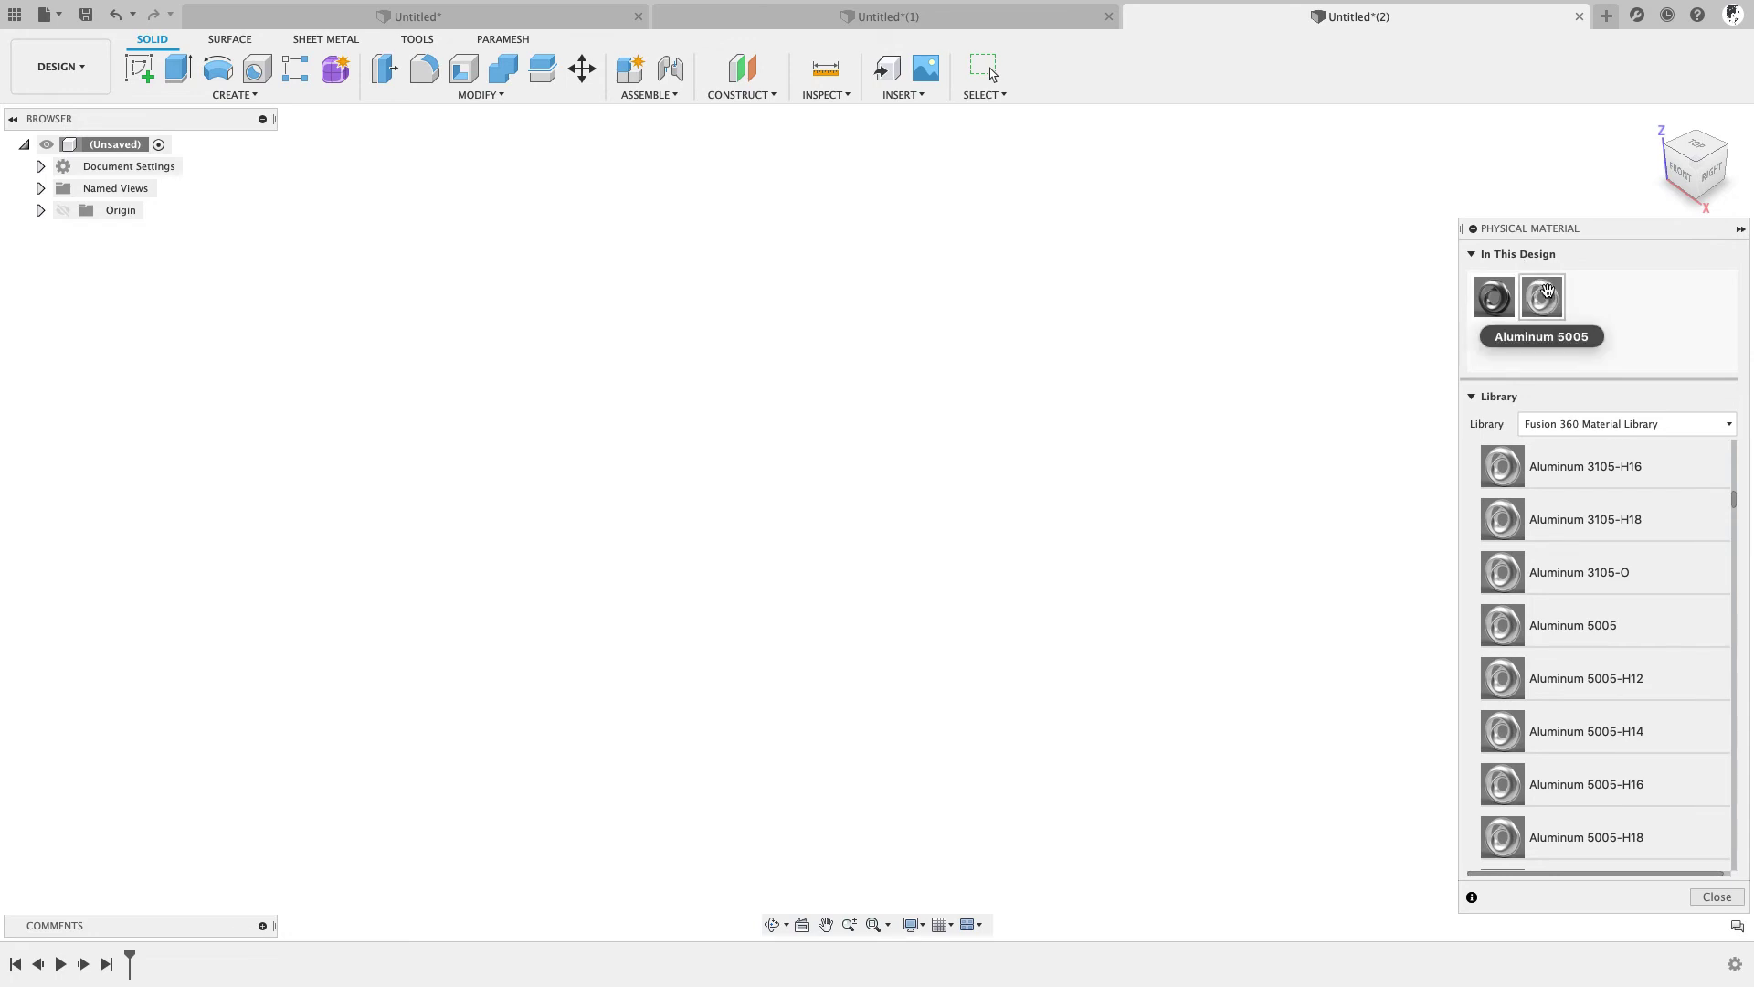
scroll(1575, 732, "down", 10)
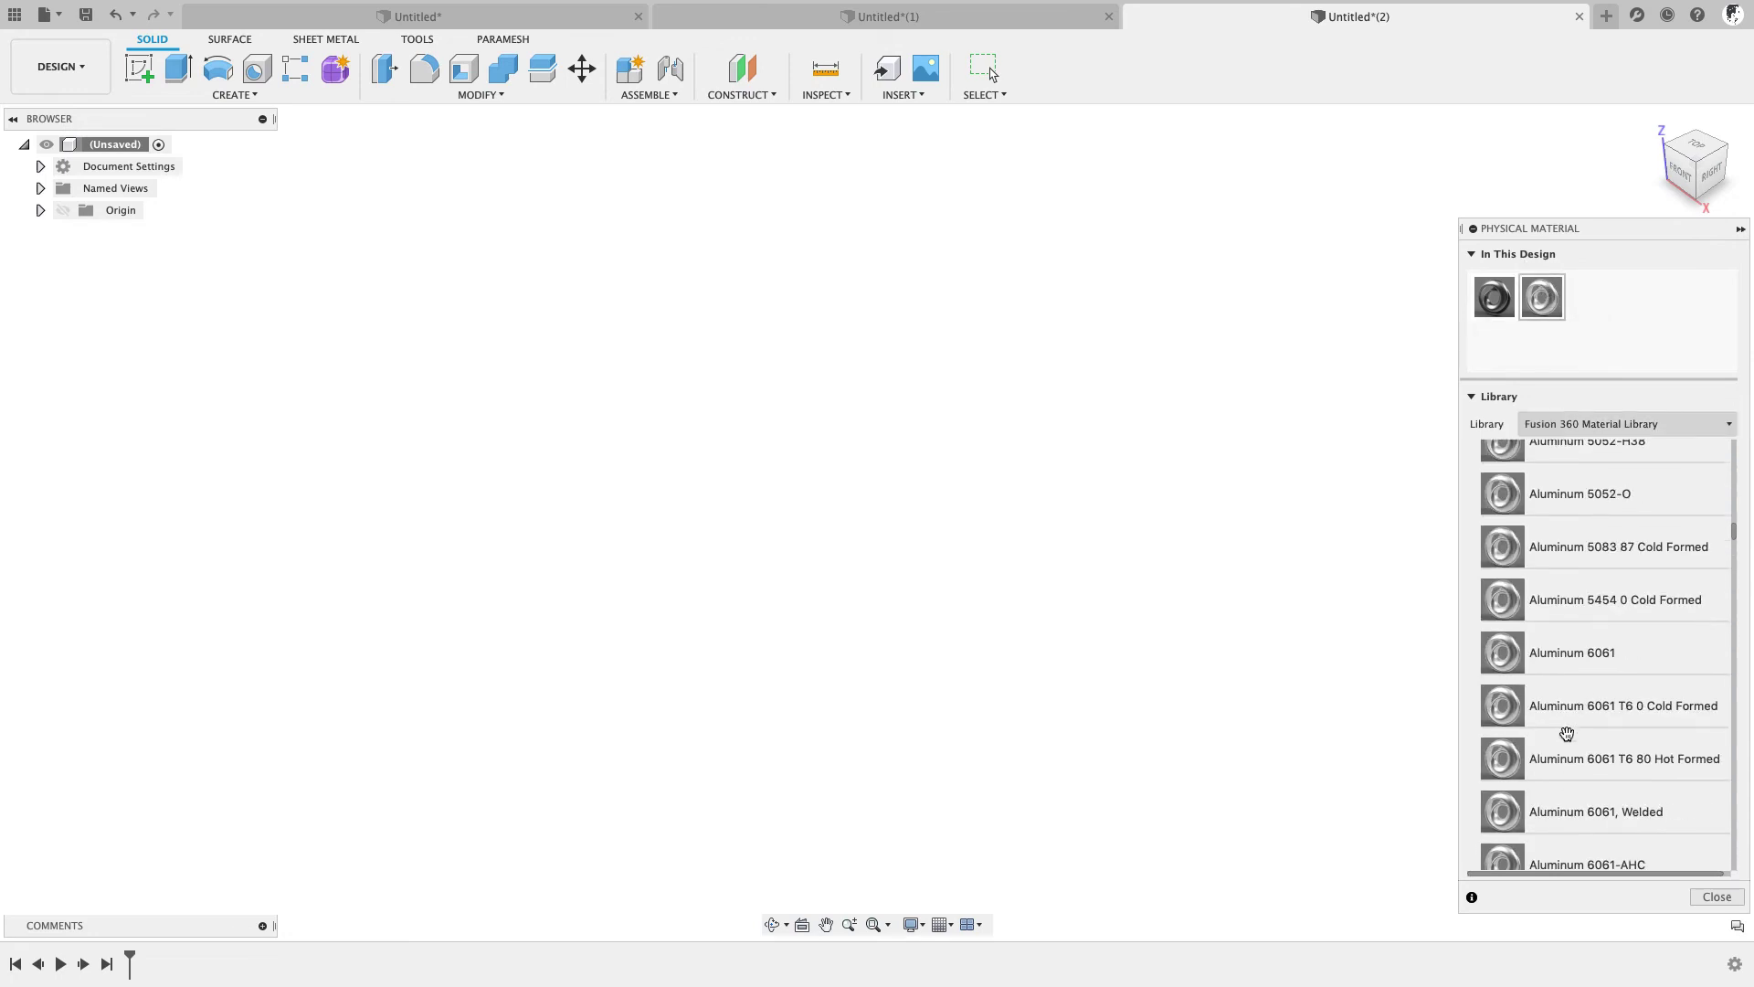
scroll(1558, 732, "down", 2)
left_click_drag(1517, 796, 1647, 327)
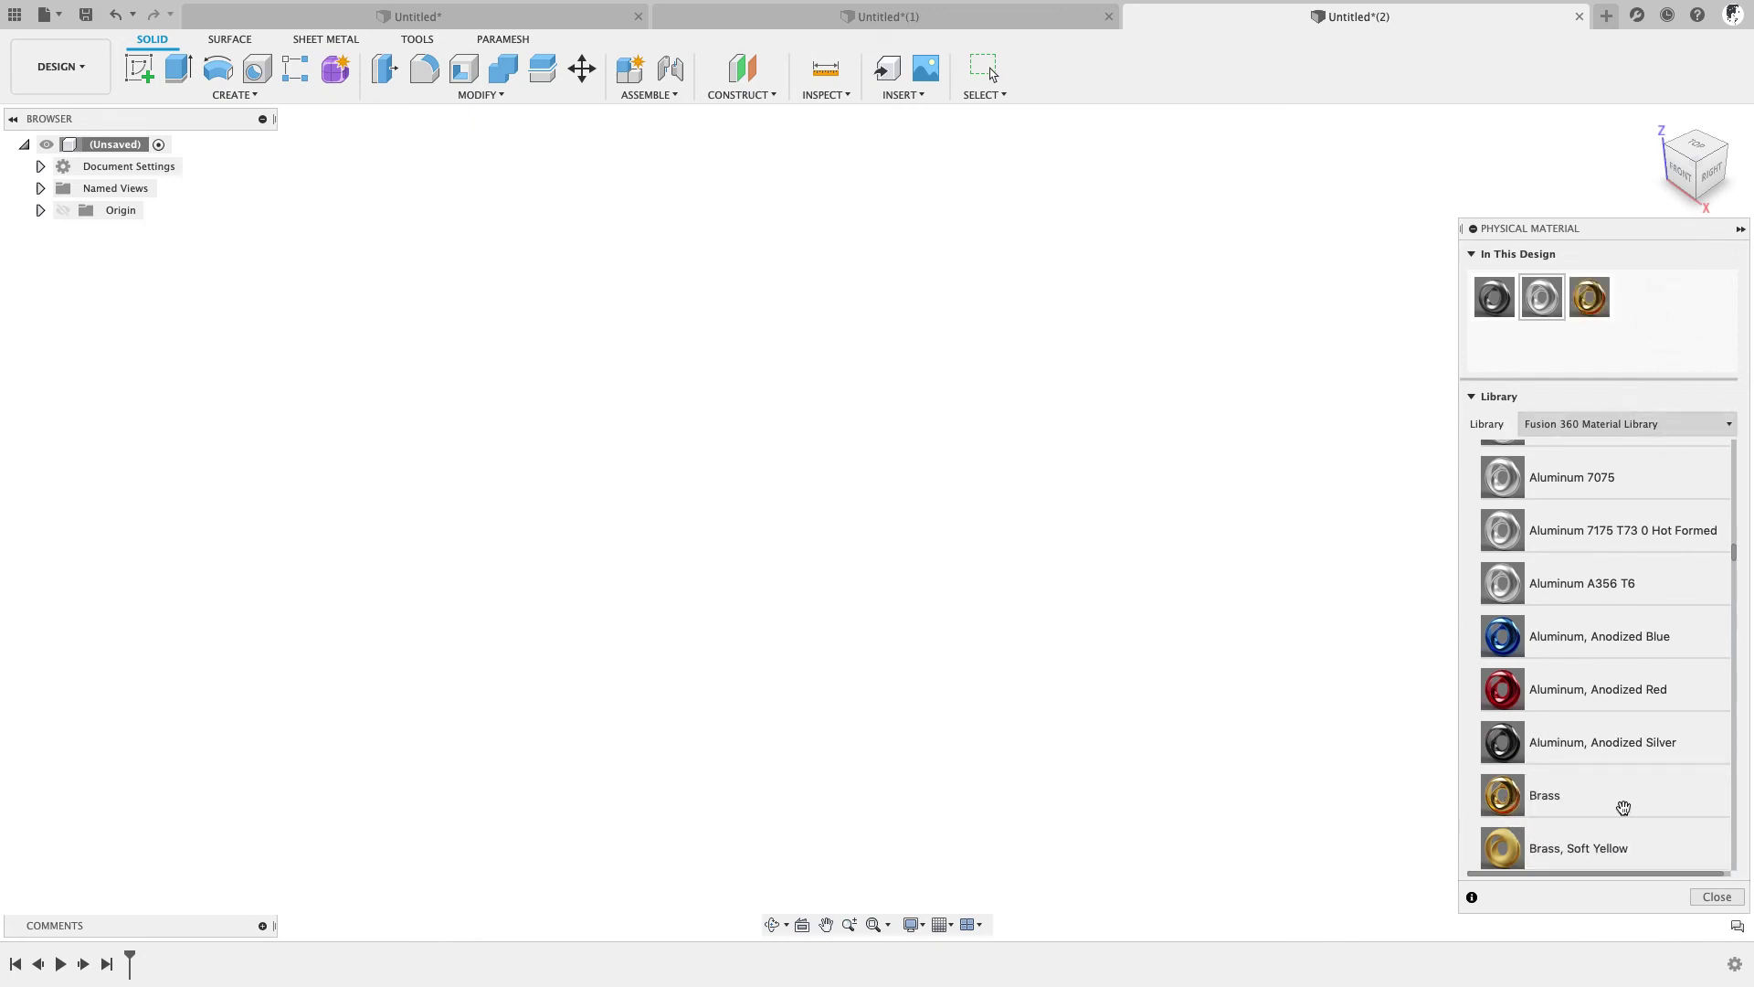
left_click(1714, 897)
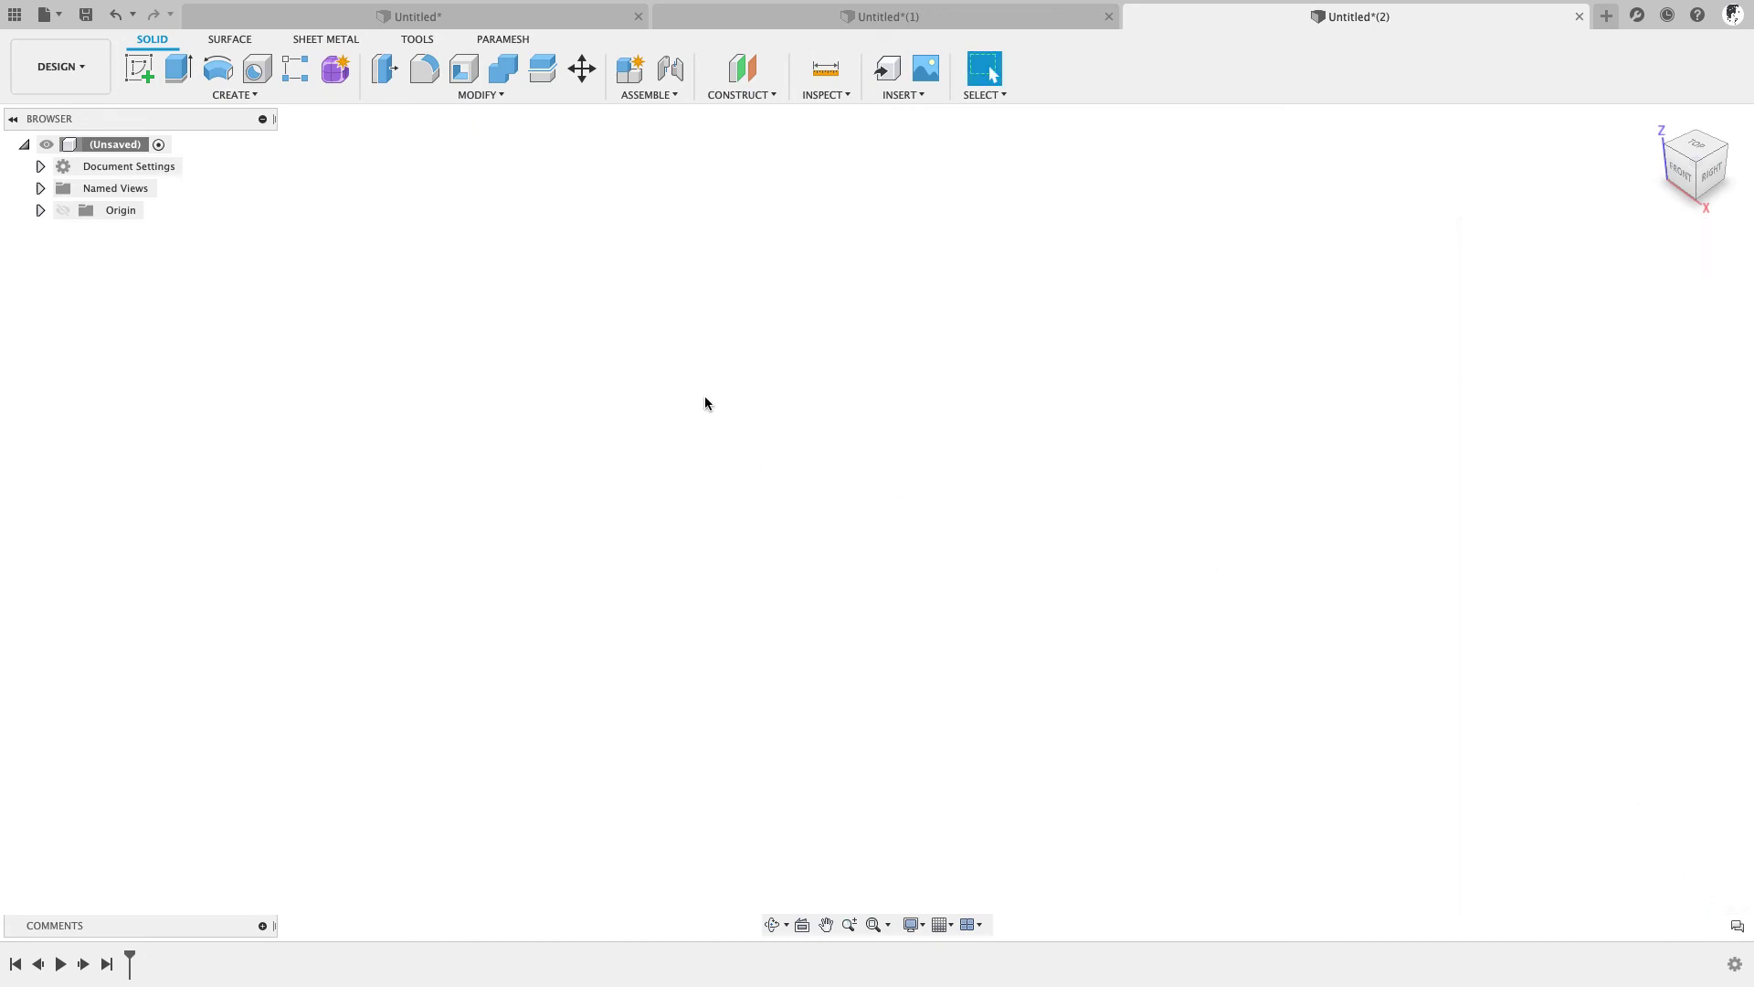
- Start a DXF Import and select the files ARC 4 B, ARC 4 C and ARC 4 D
left_click(417, 39)
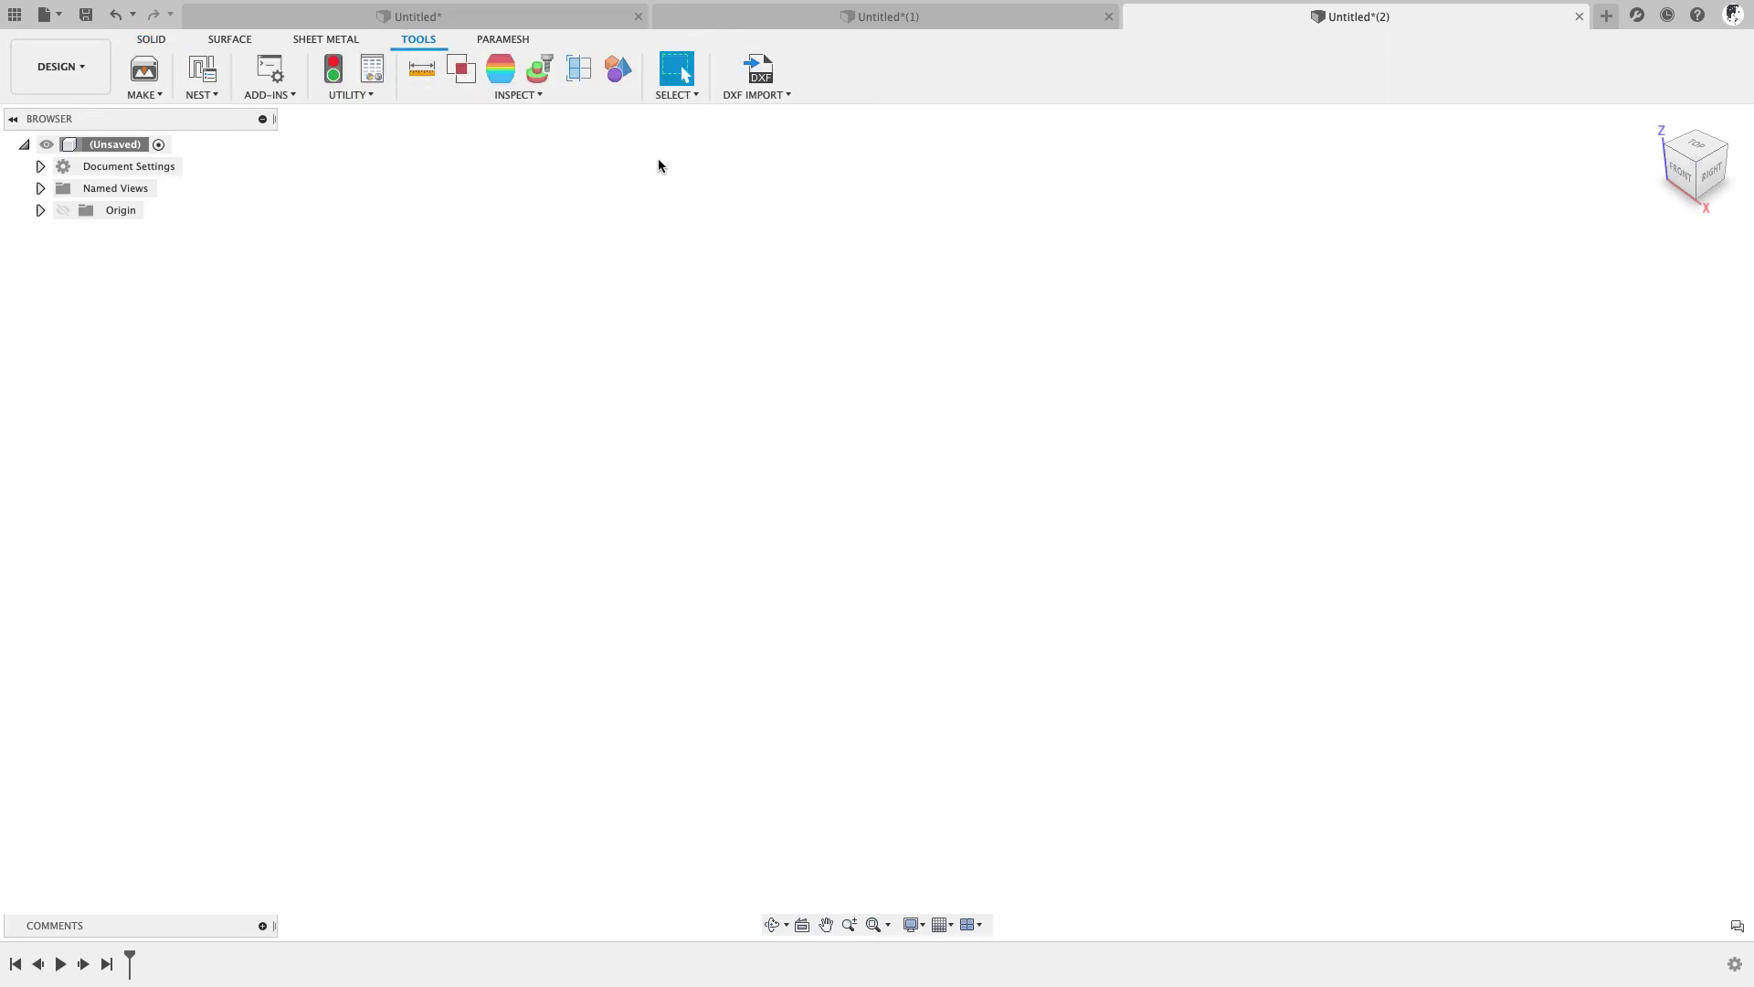
left_click(768, 72)
left_click(633, 304)
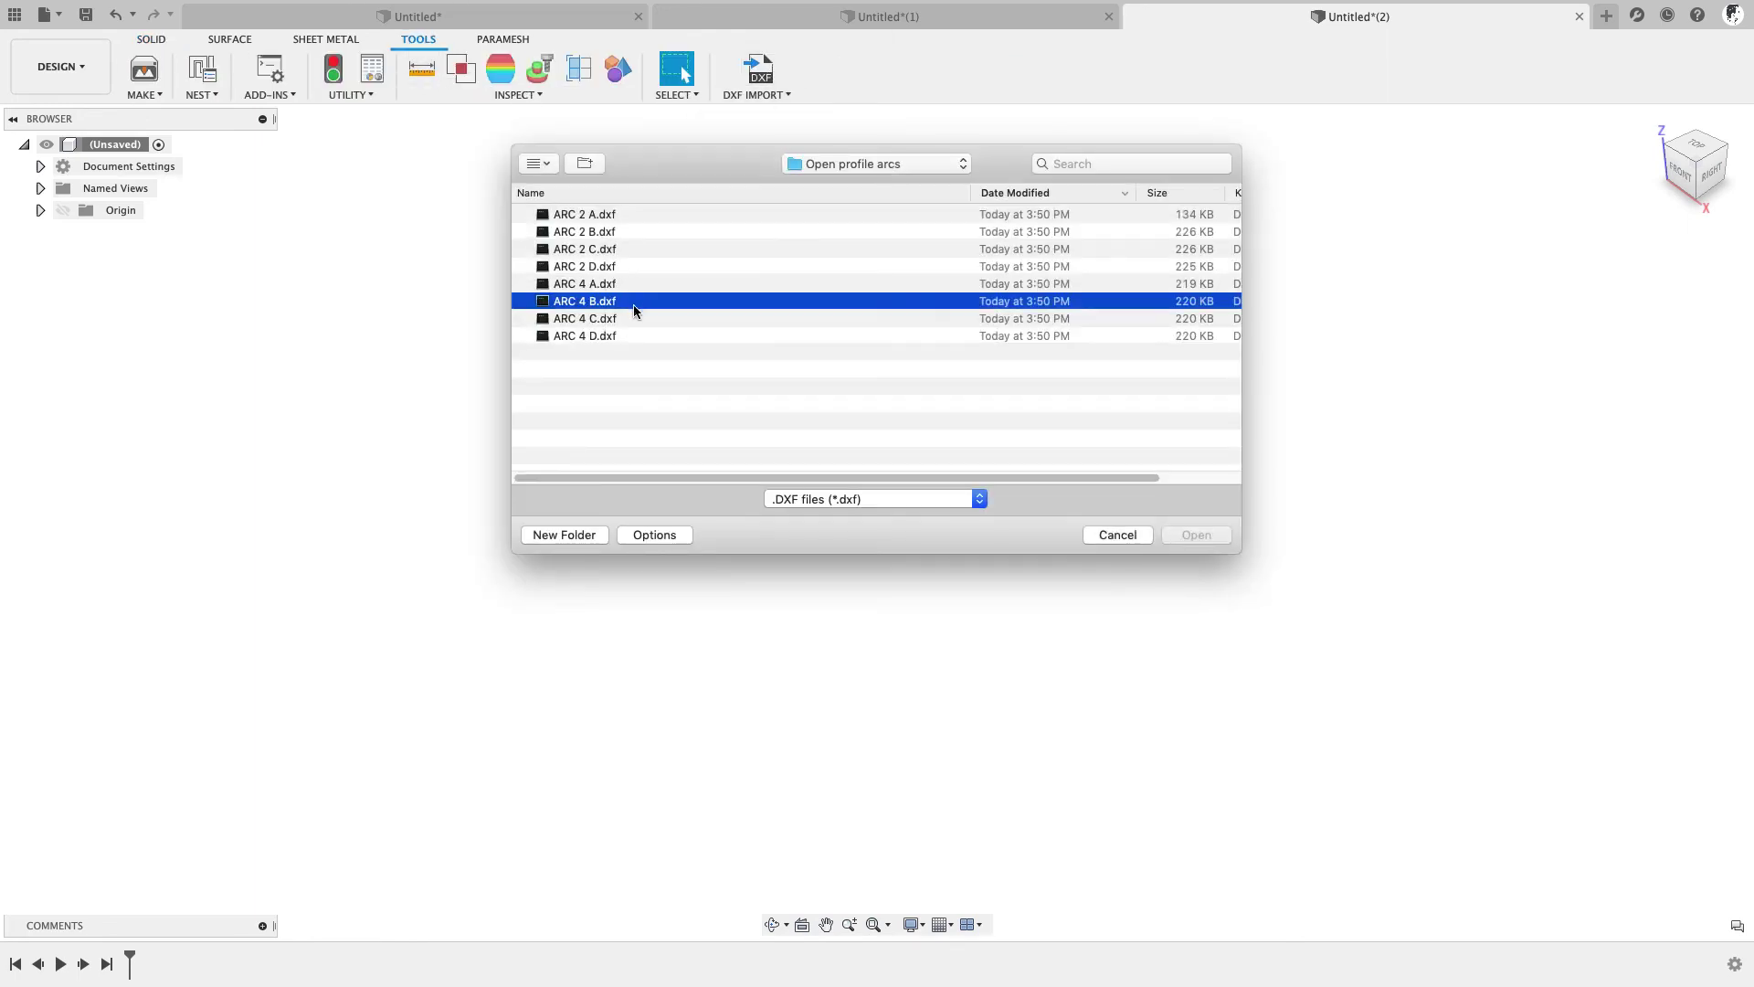
left_click(631, 318, "shift")
key("shift+Down")
key("Return")
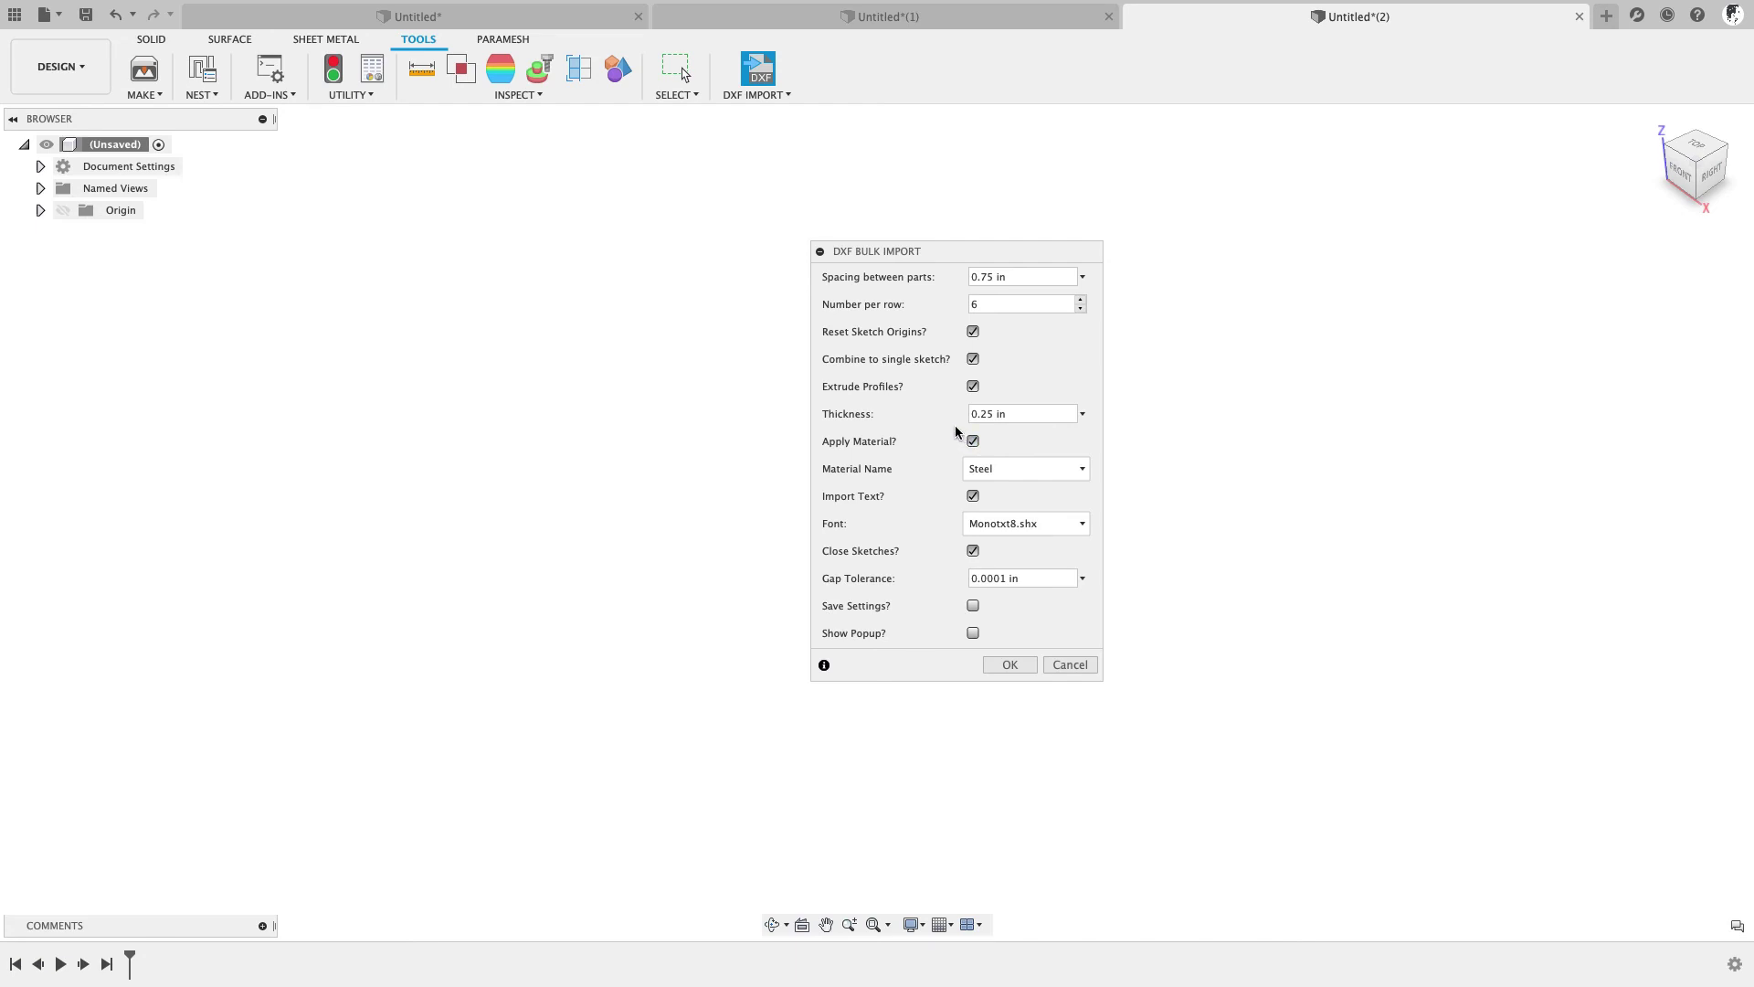
- Set the plate material to Aluminum 5005 and run the import
left_click(1083, 471)
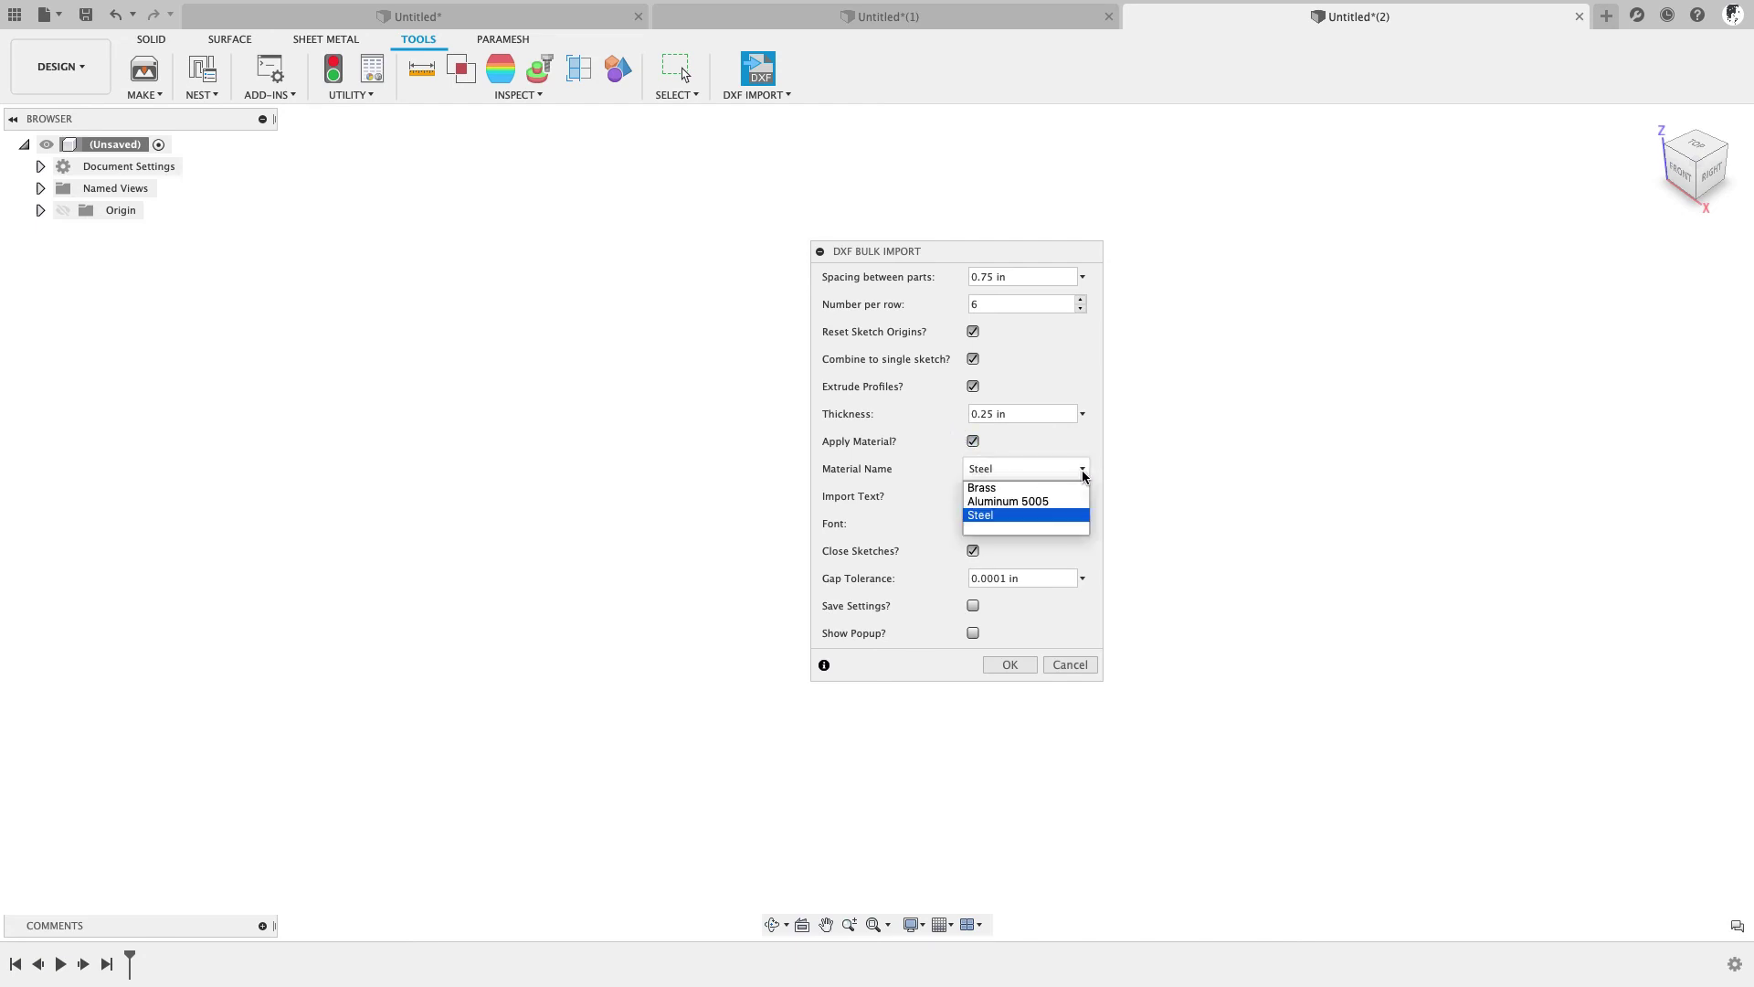
left_click(1038, 507)
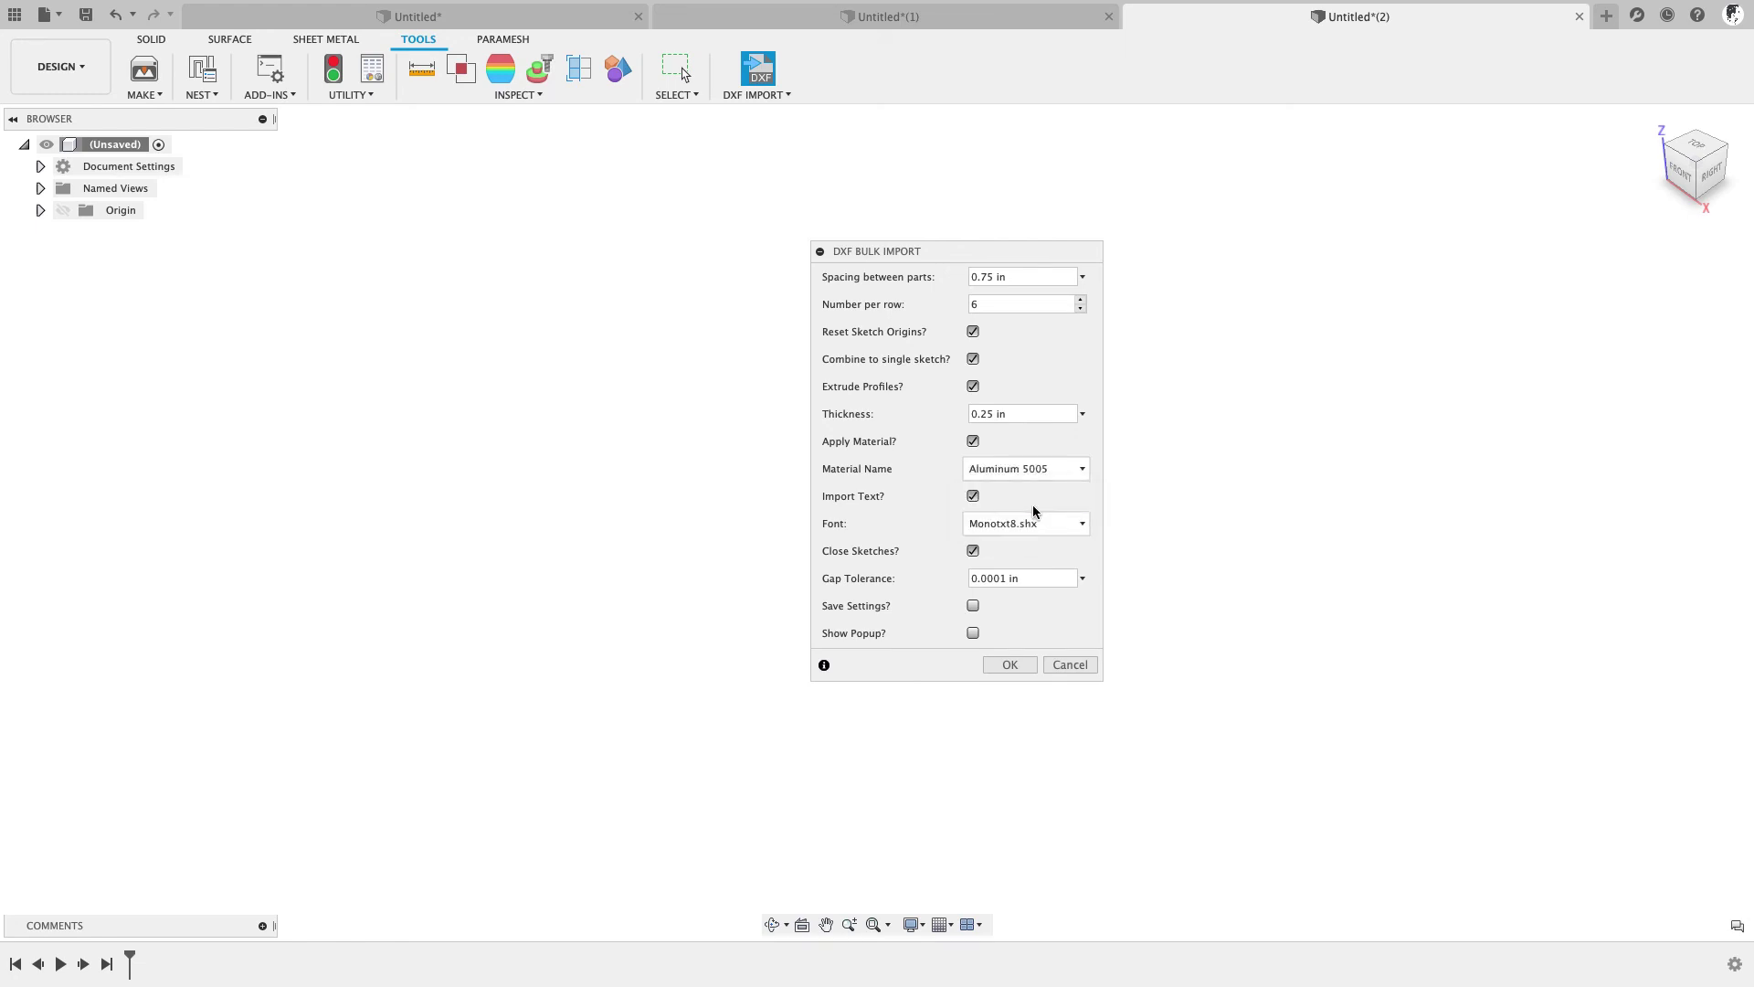
left_click(1005, 664)
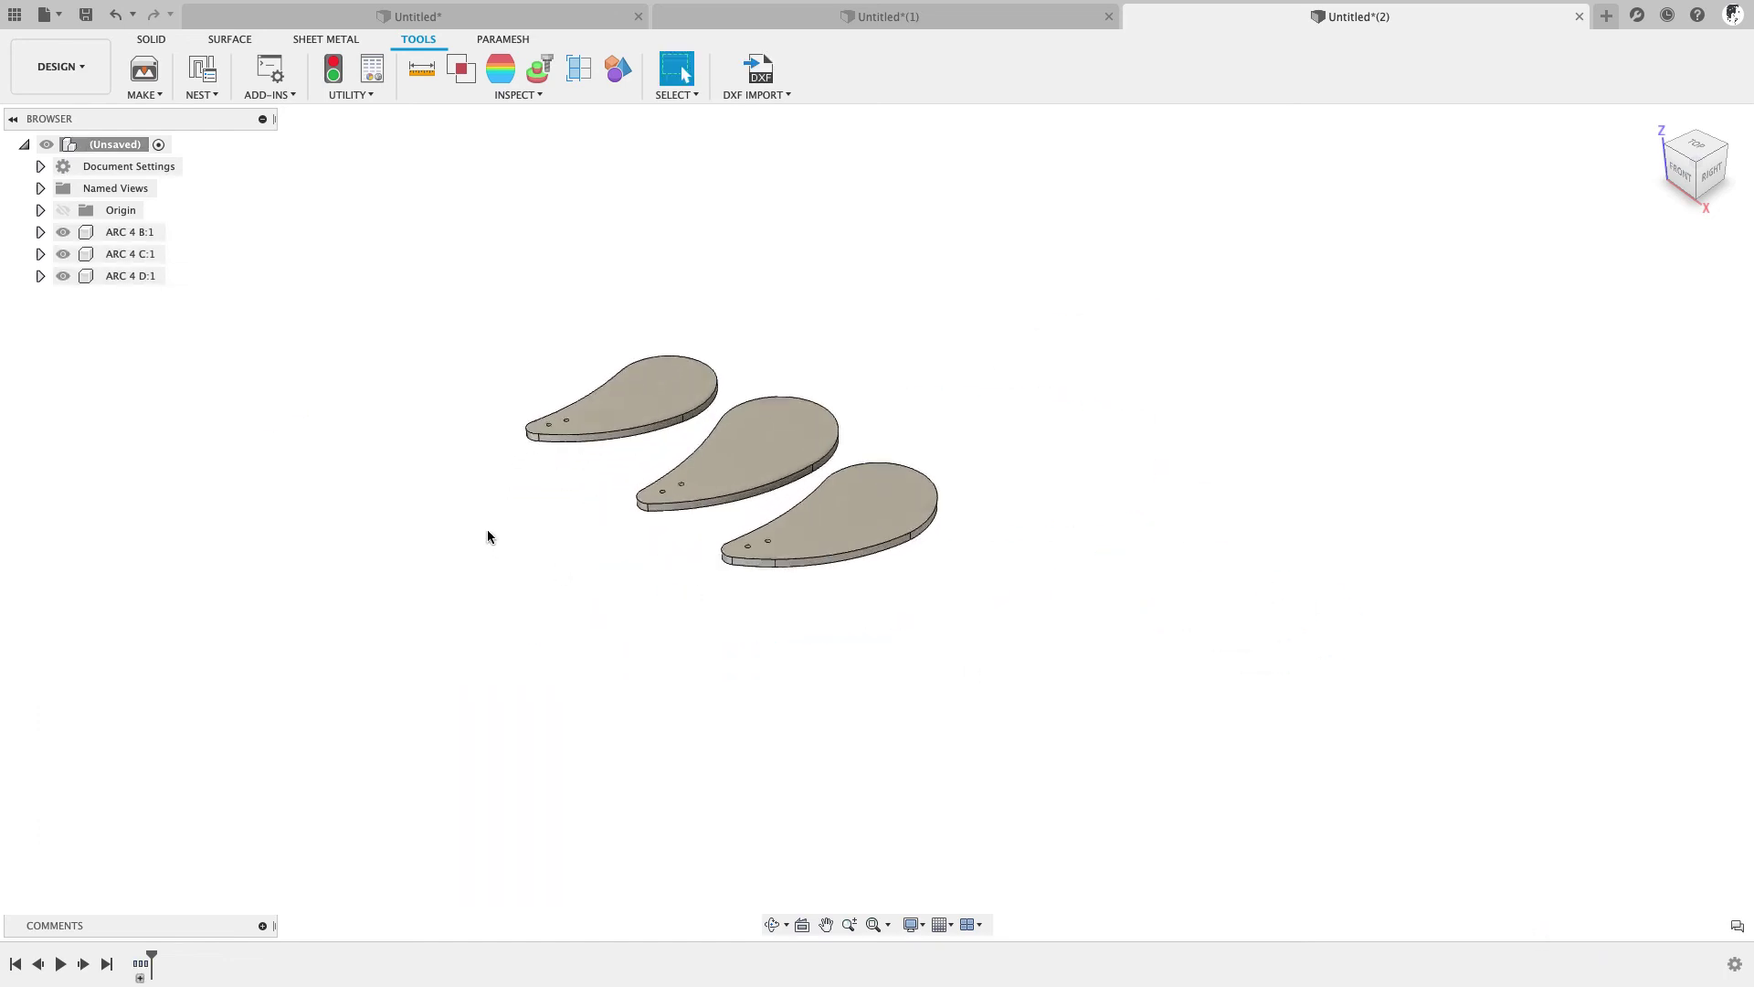
- View the three ARC 4 plates from the top, rotated upright and centred on screen
scroll(814, 274, "up", 3)
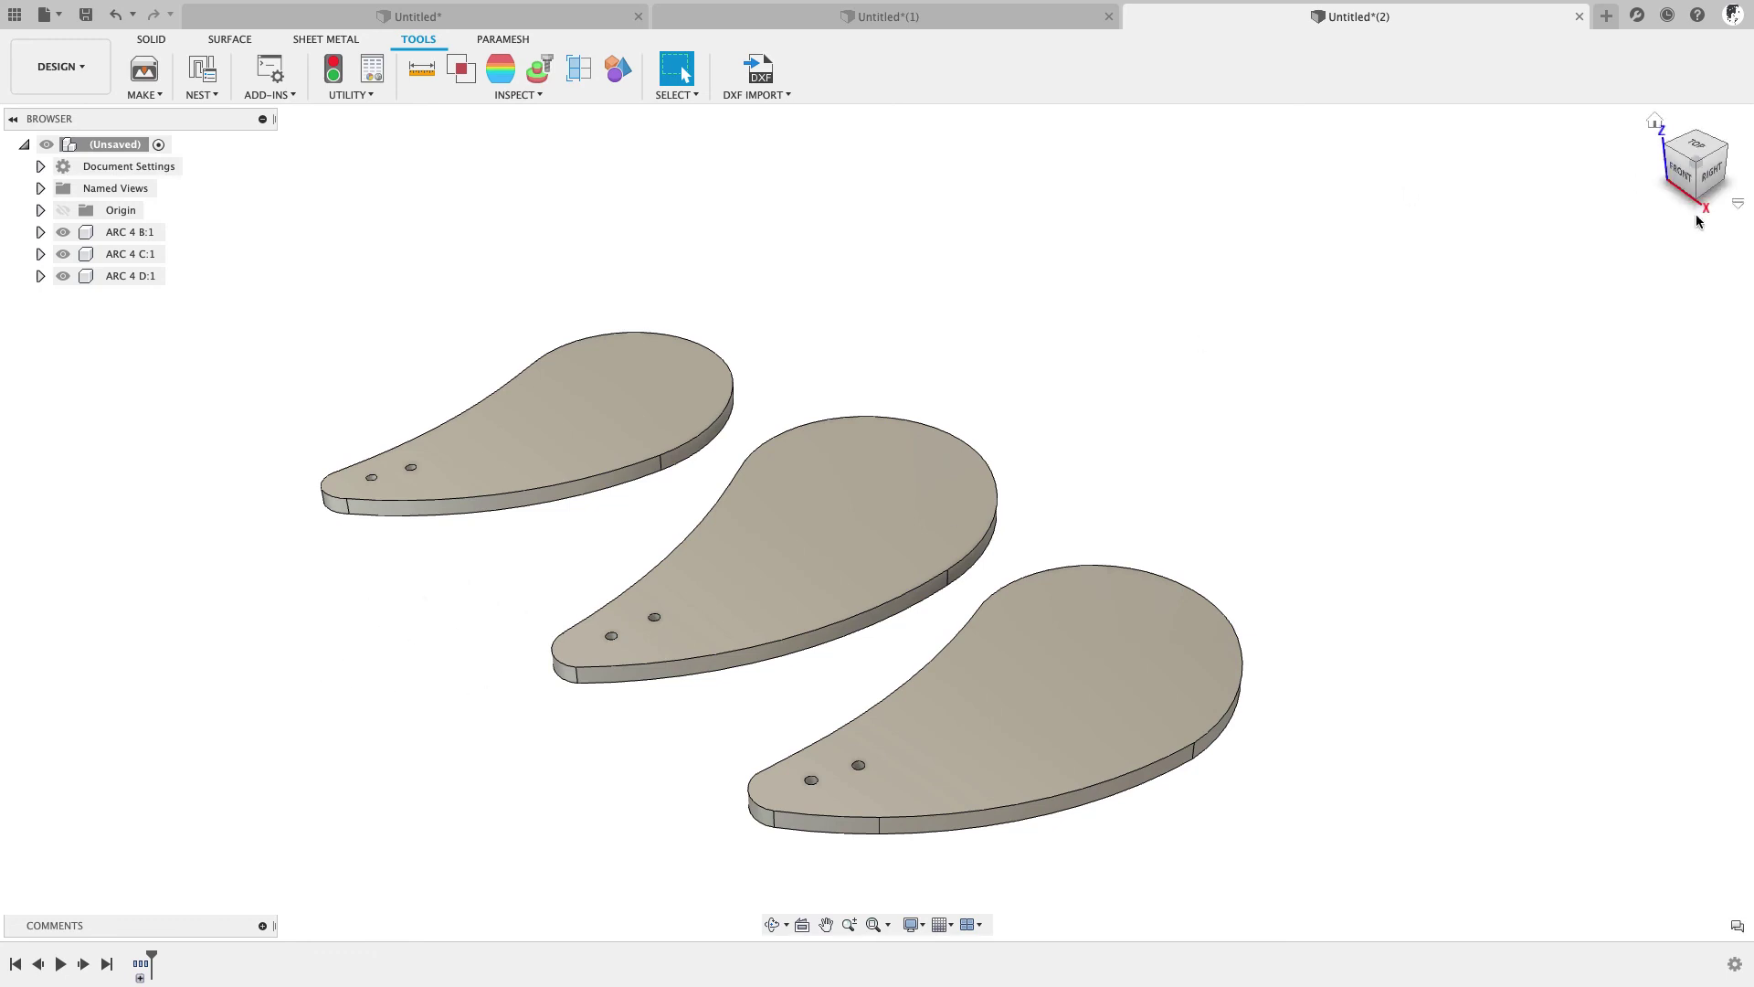
left_click(1696, 146)
scroll(1320, 510, "up", 1)
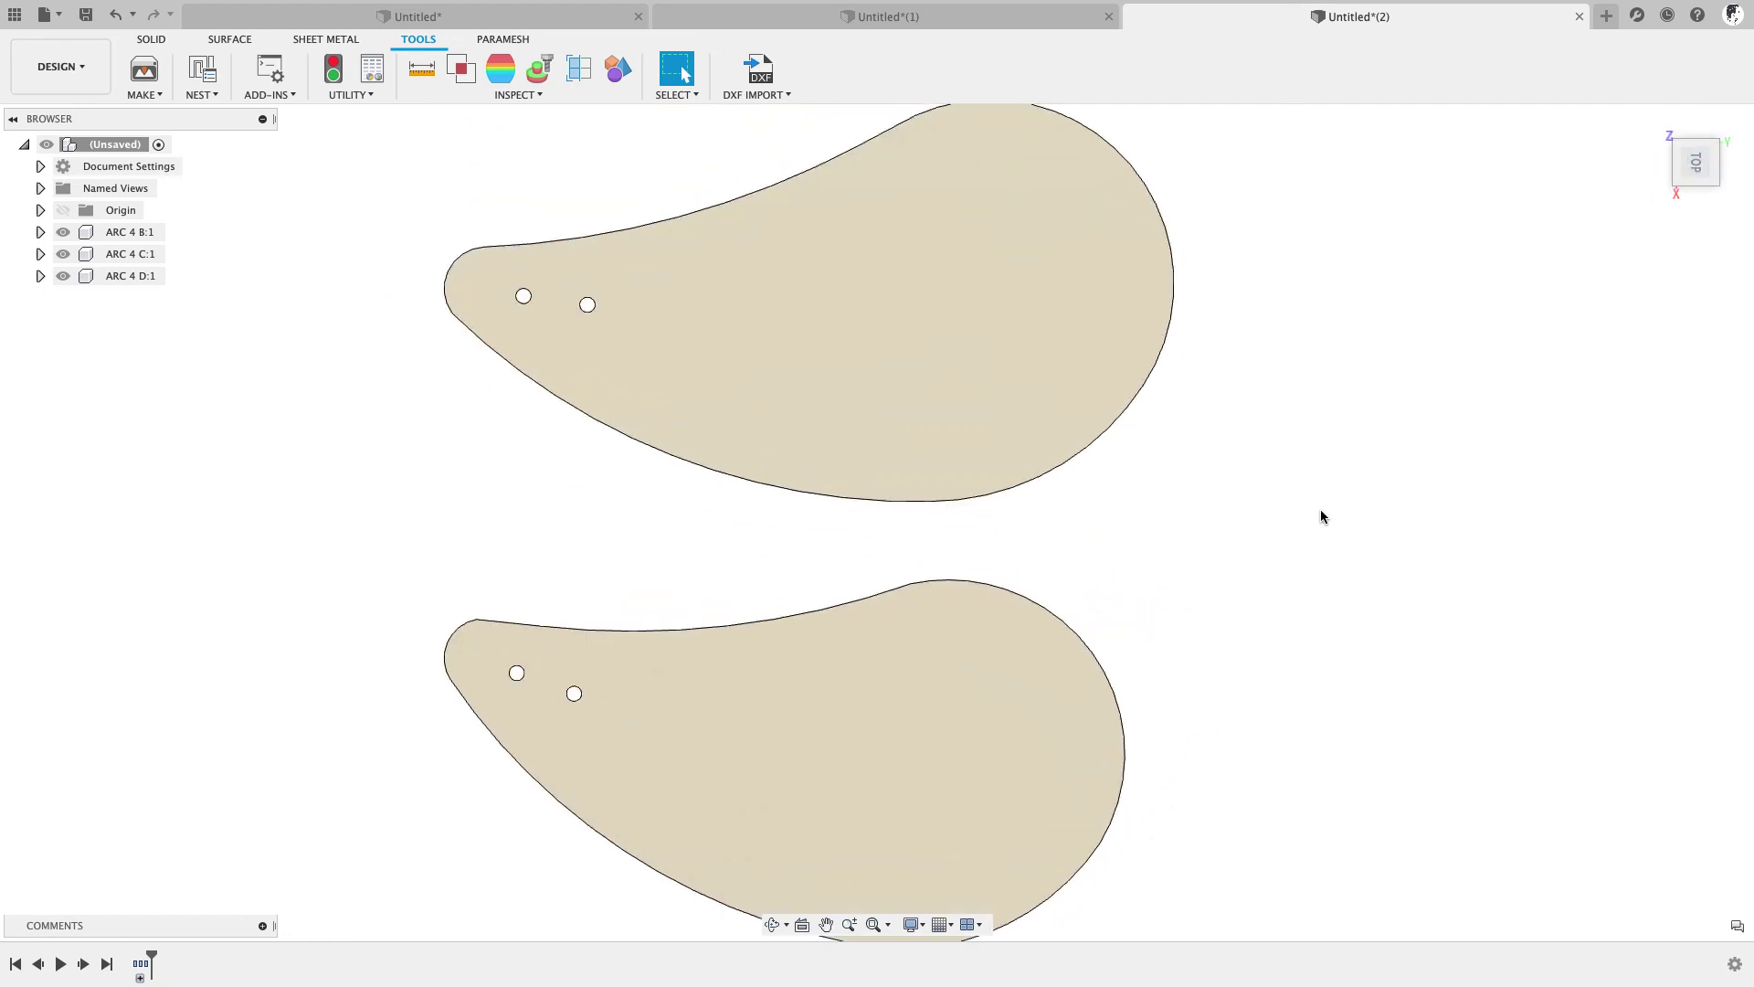
scroll(1320, 510, "down", 4)
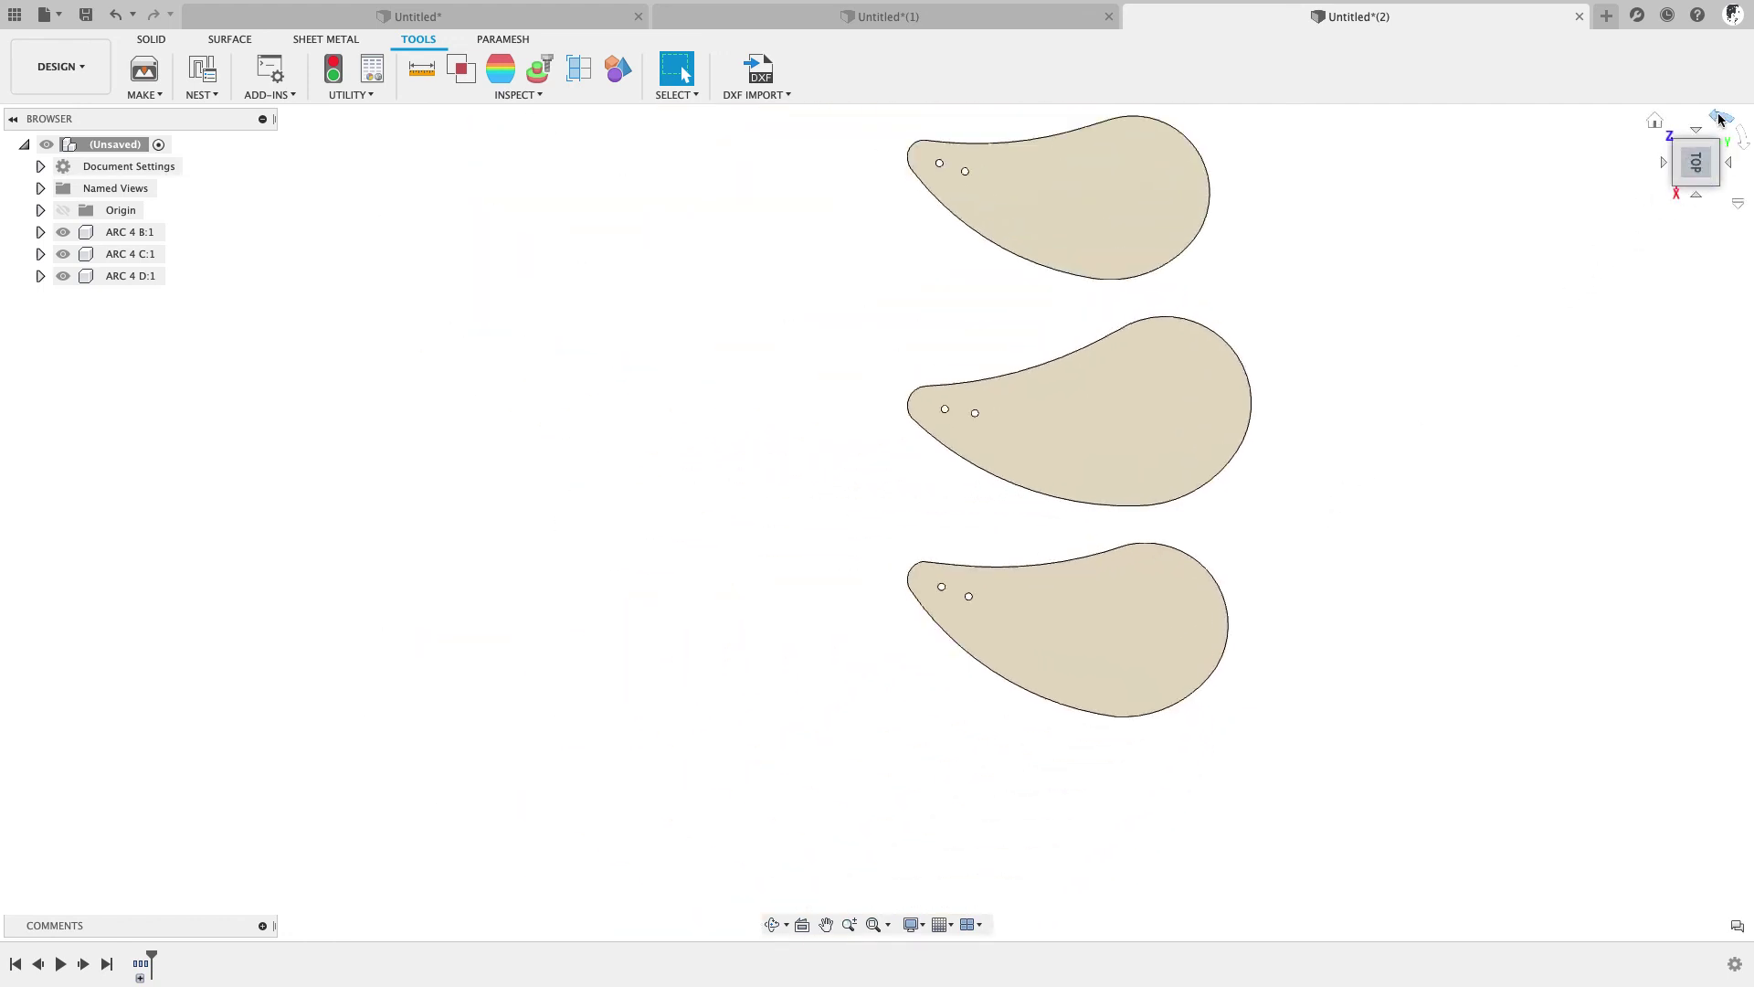
left_click(1723, 119)
middle_click_drag(621, 576, 612, 663)
right_click(109, 276)
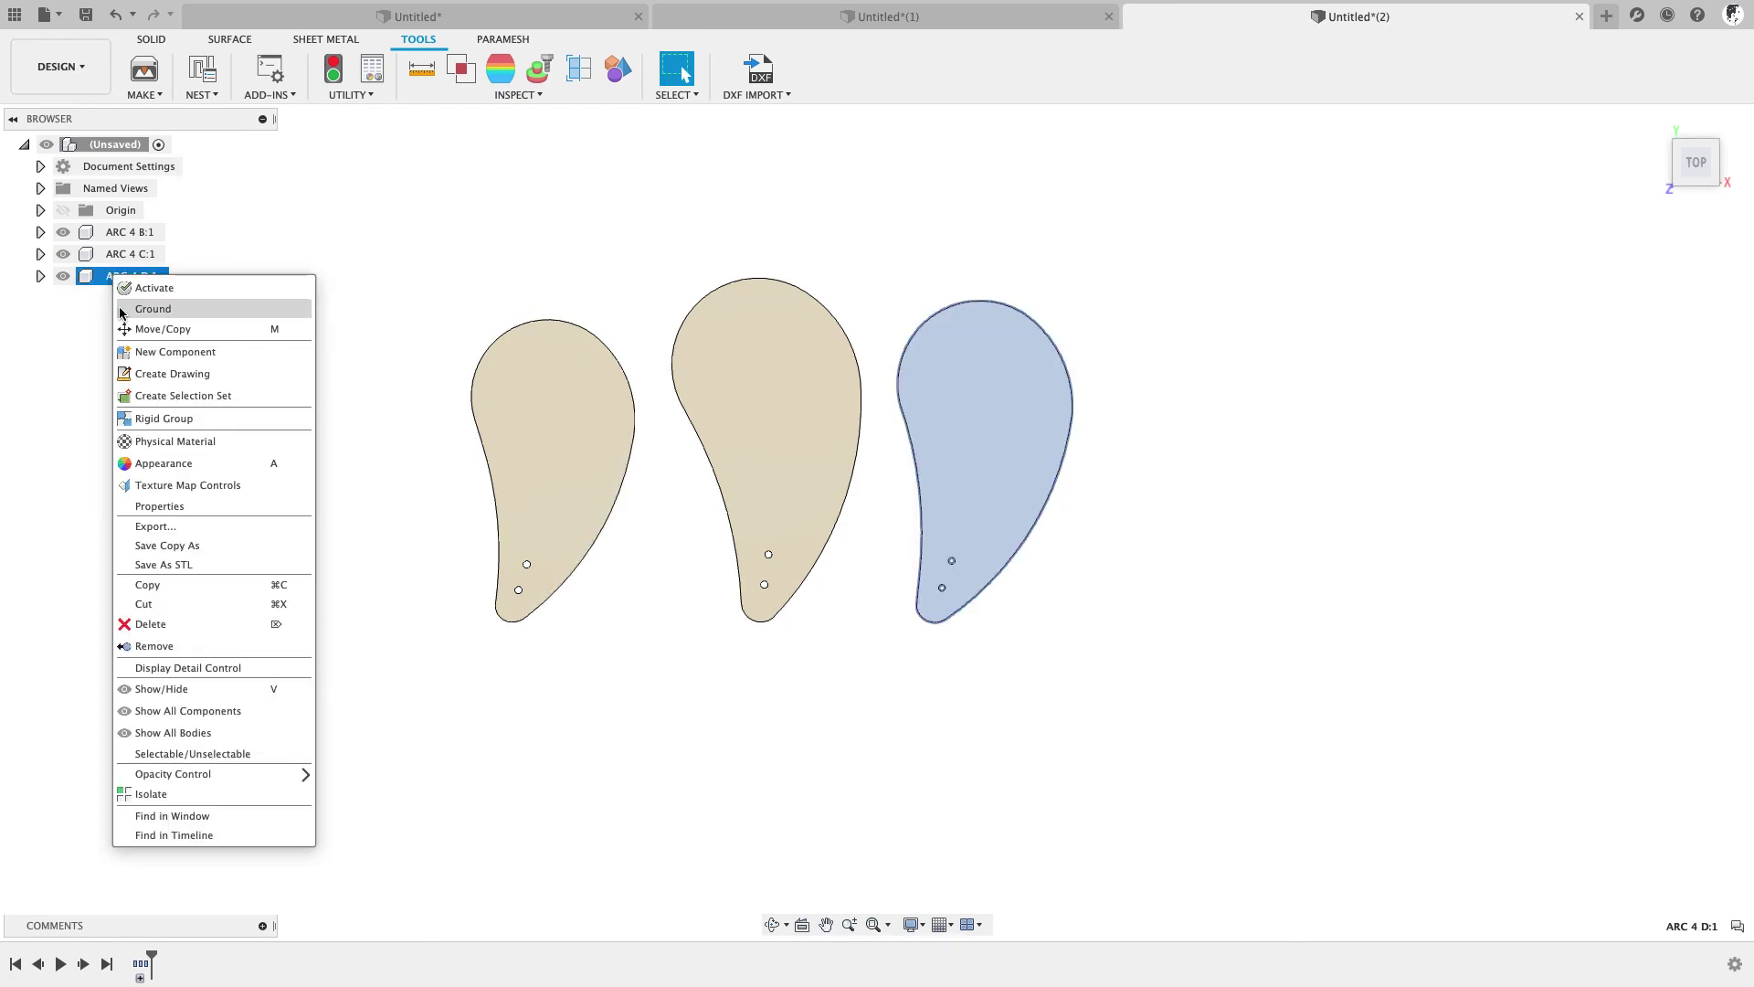
left_click(168, 505)
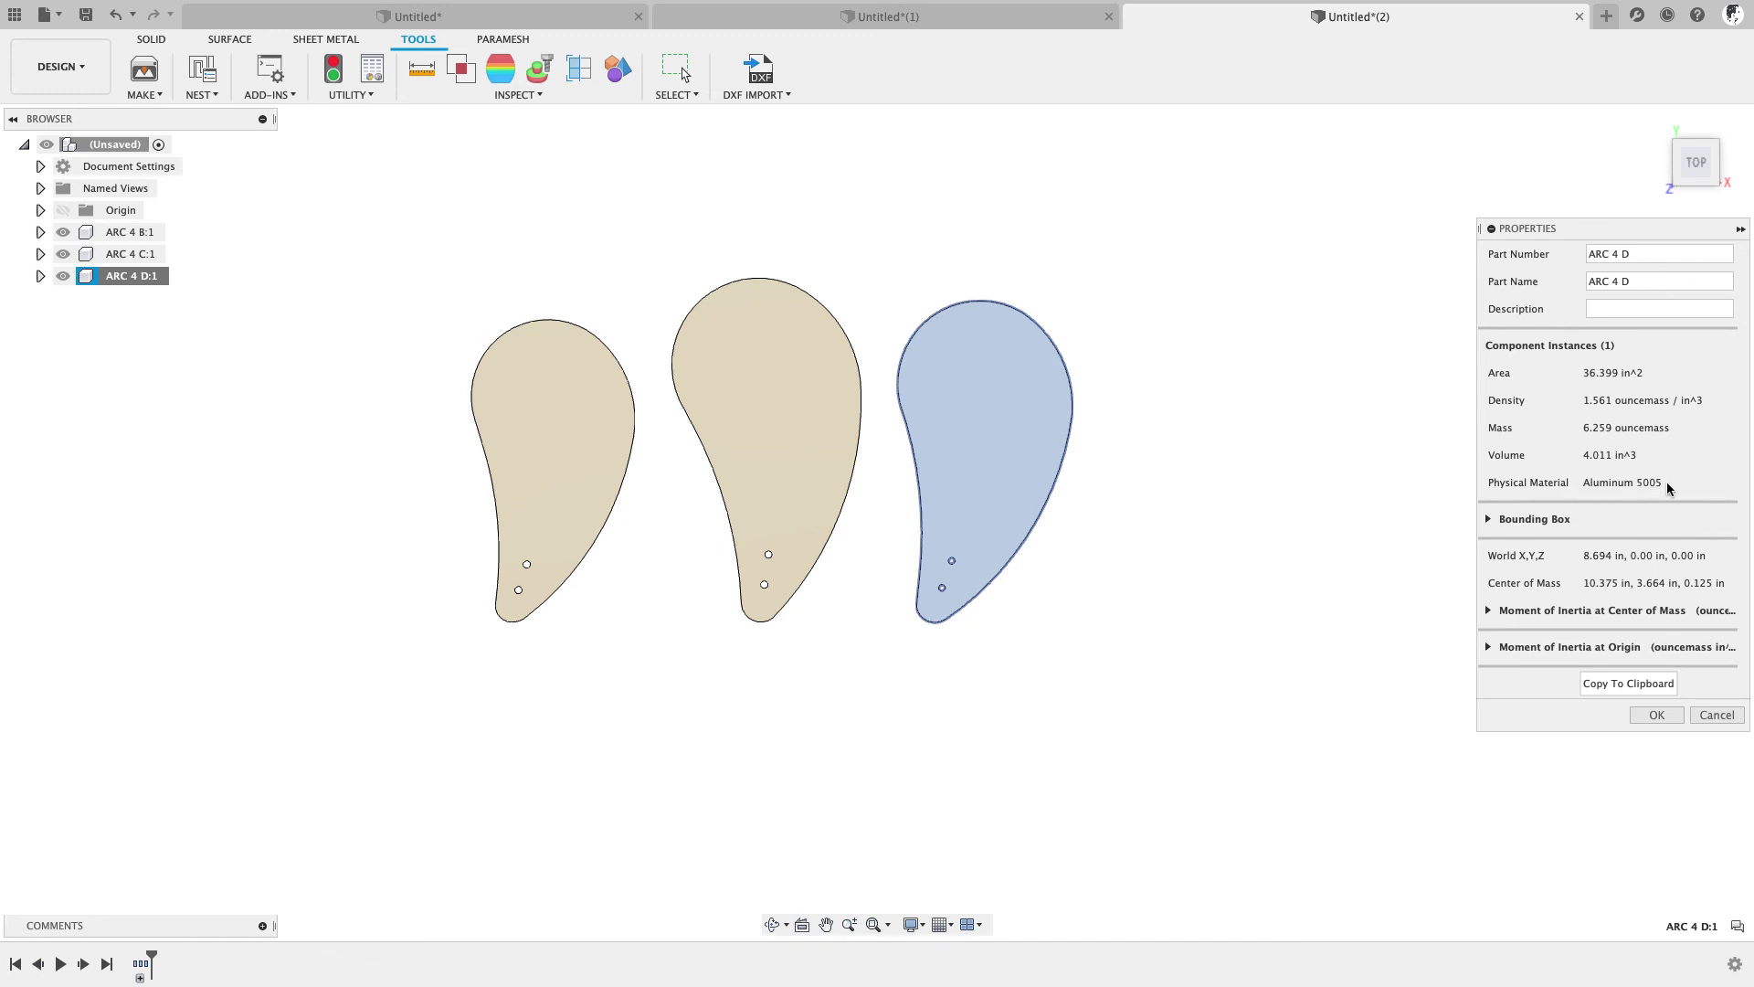
left_click(1656, 715)
left_click(944, 760)
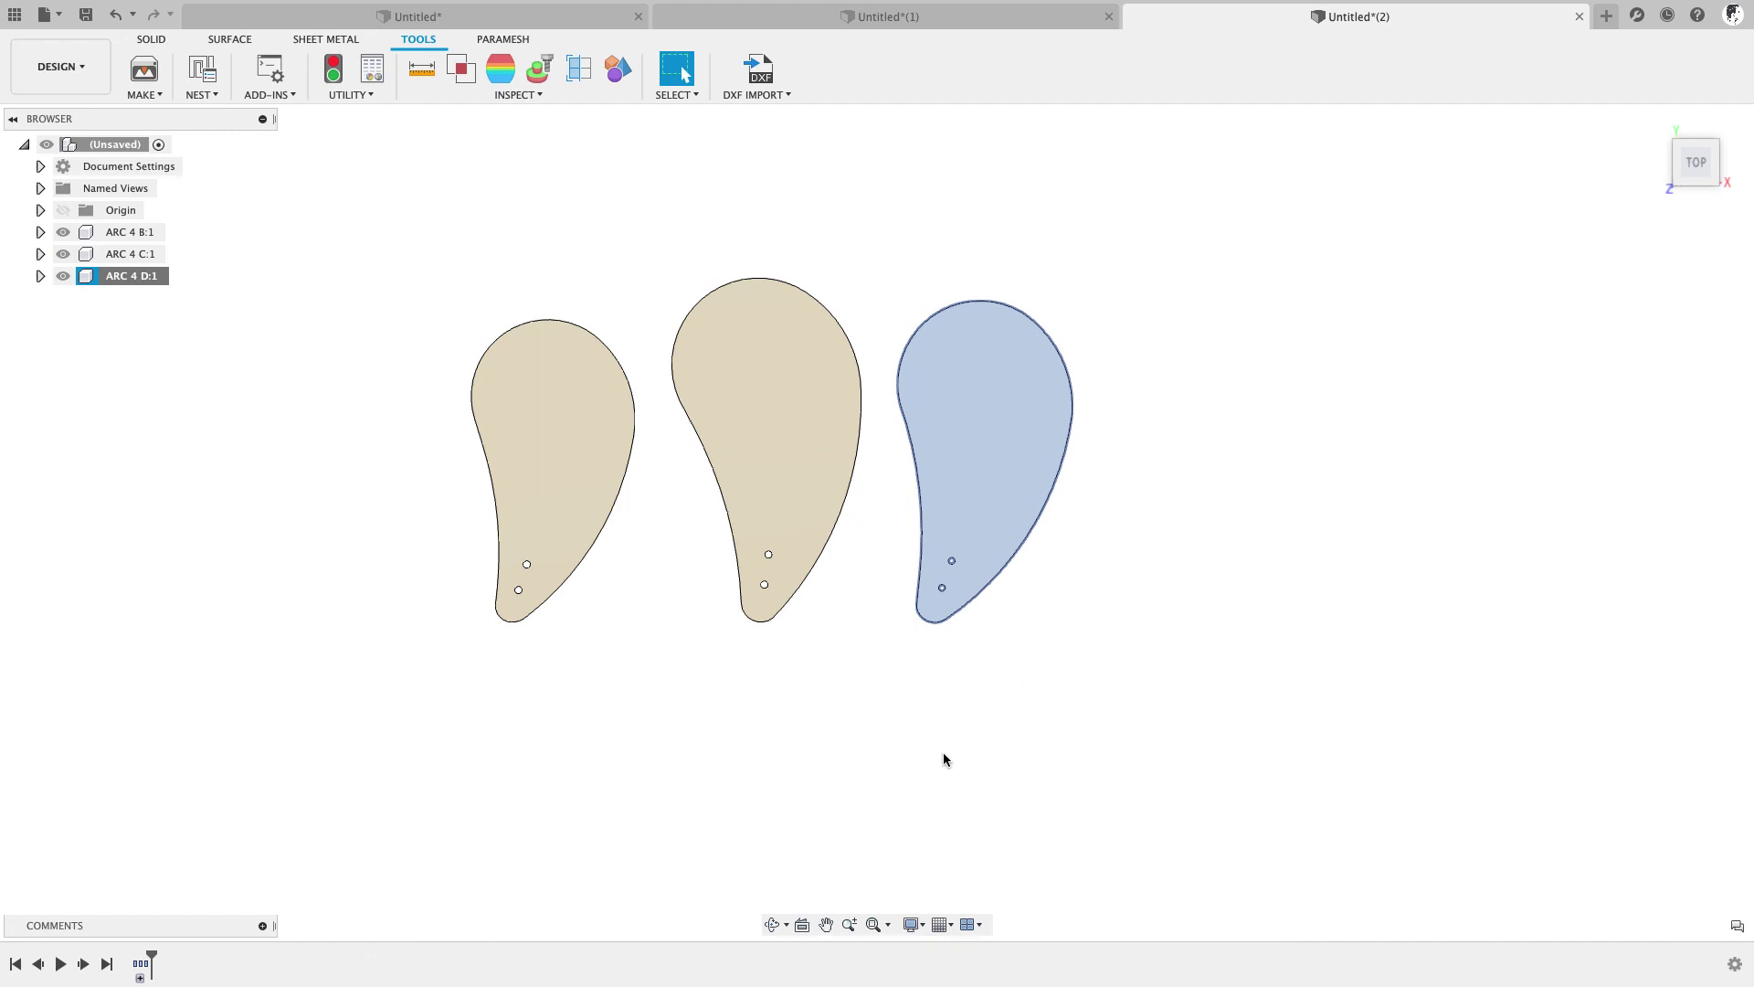